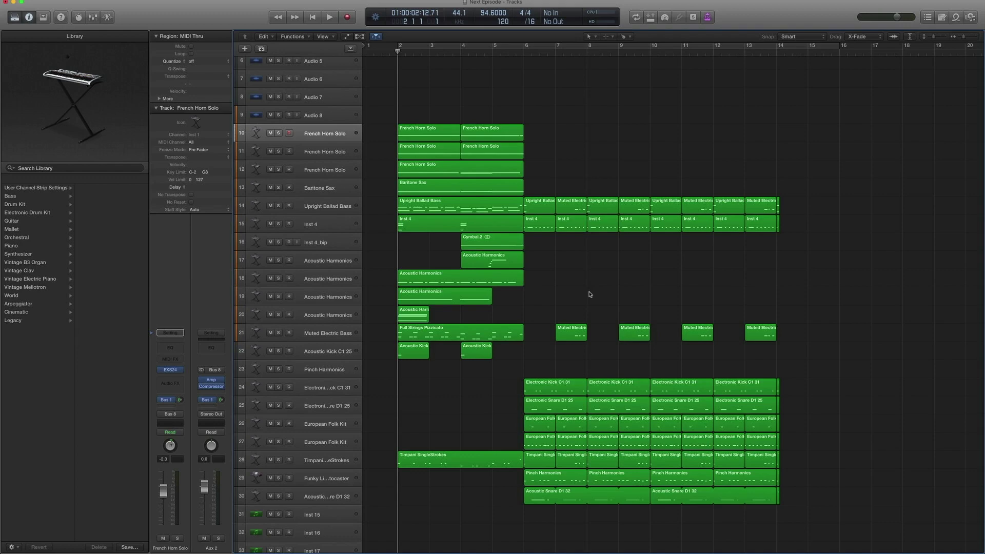
Step: Play the whole arrangement from bar 2 past bar 14 and return the playhead to bar 2
key(space)
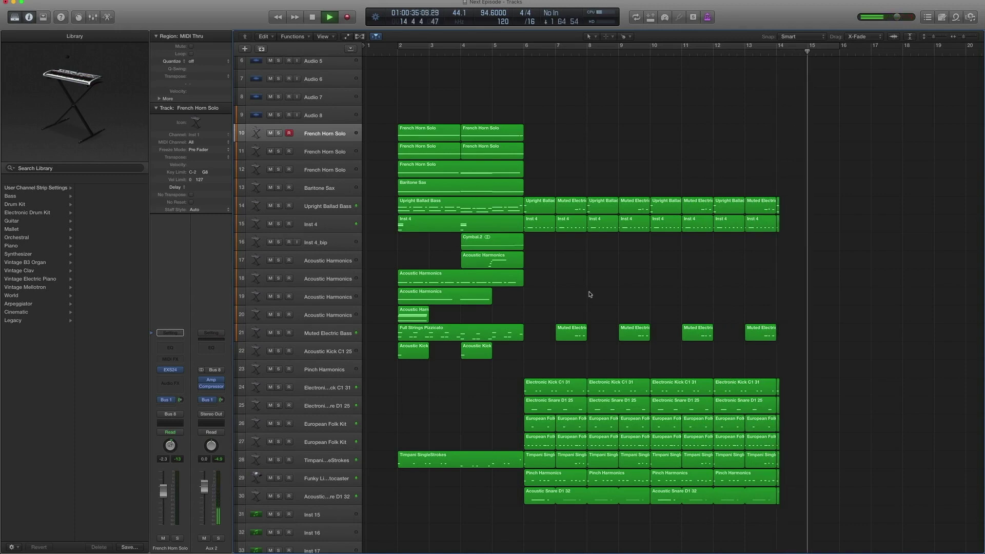
key(space)
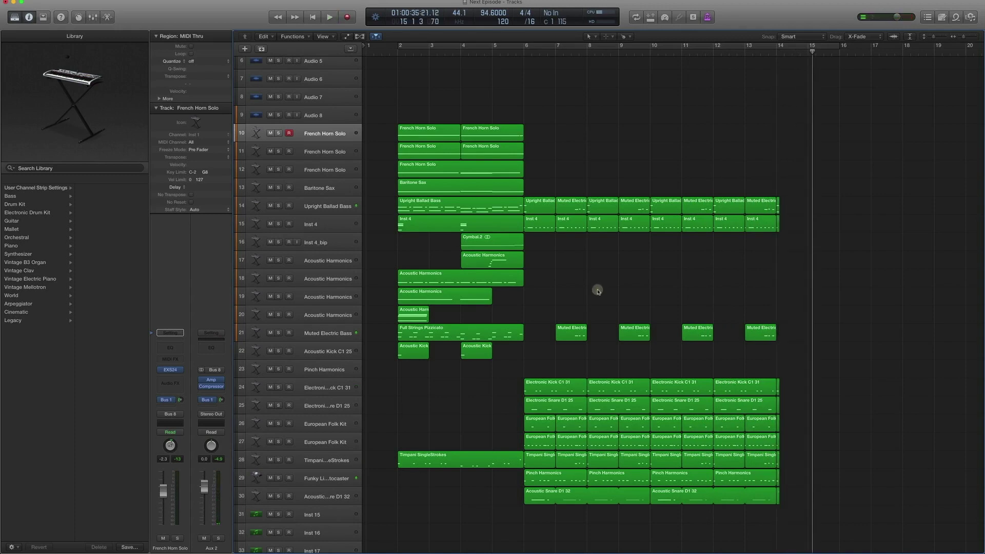
click(399, 51)
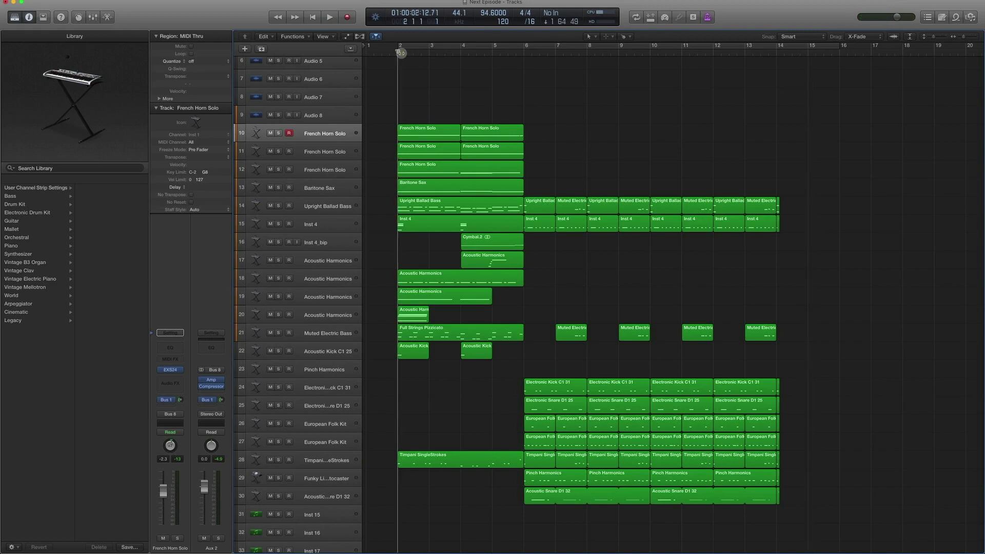
Step: Select all French Horn Solo regions on tracks 10 to 12 and open them together in the Piano Roll
click(331, 129)
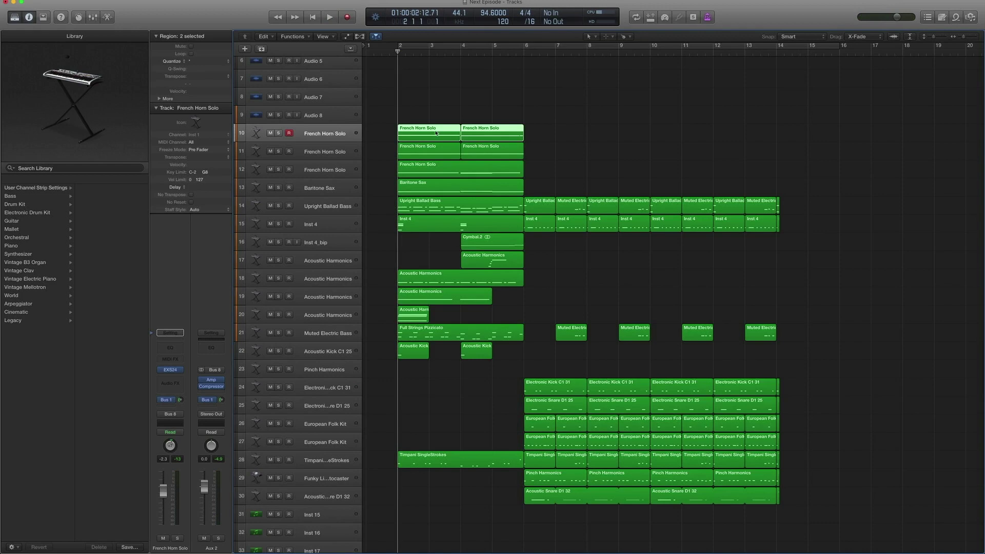
drag(421, 116, 500, 176)
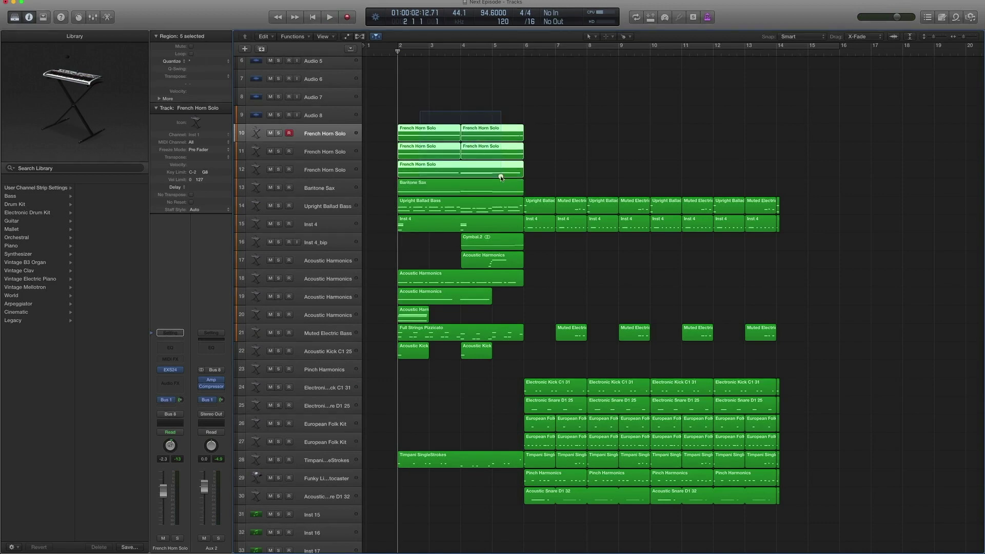
double_click(489, 137)
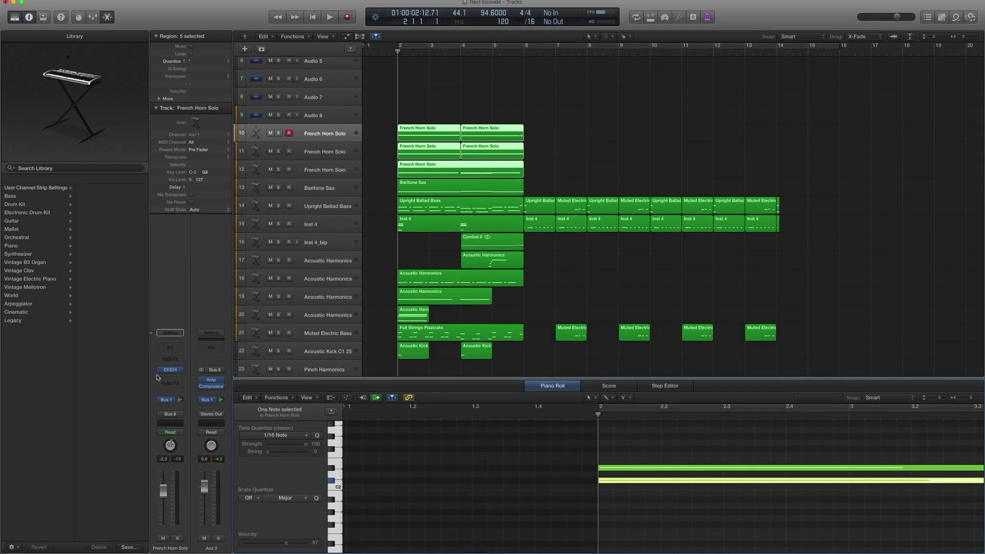
Step: Look up the French Horn Solo patch in the Library under Orchestral Brass
click(160, 370)
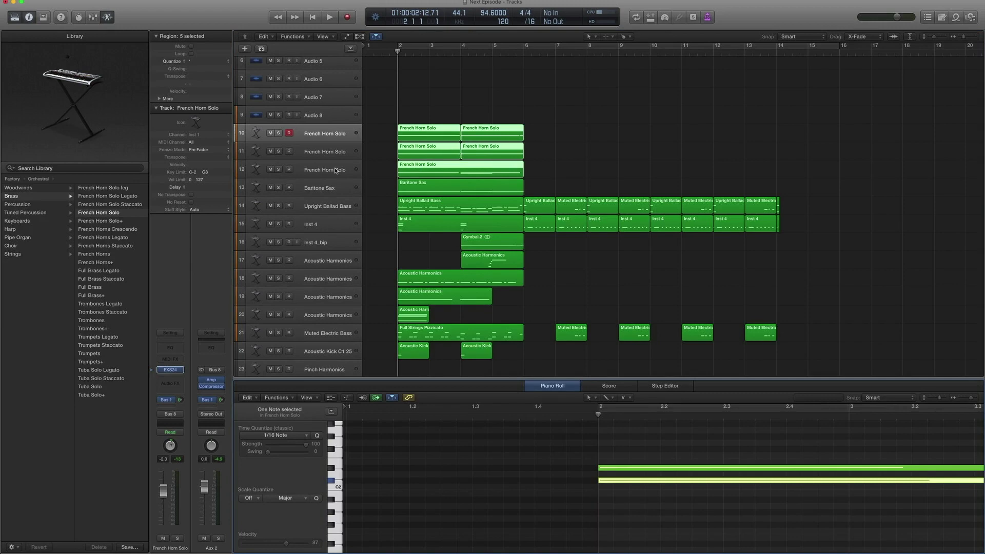
scroll(121, 247, left, 3)
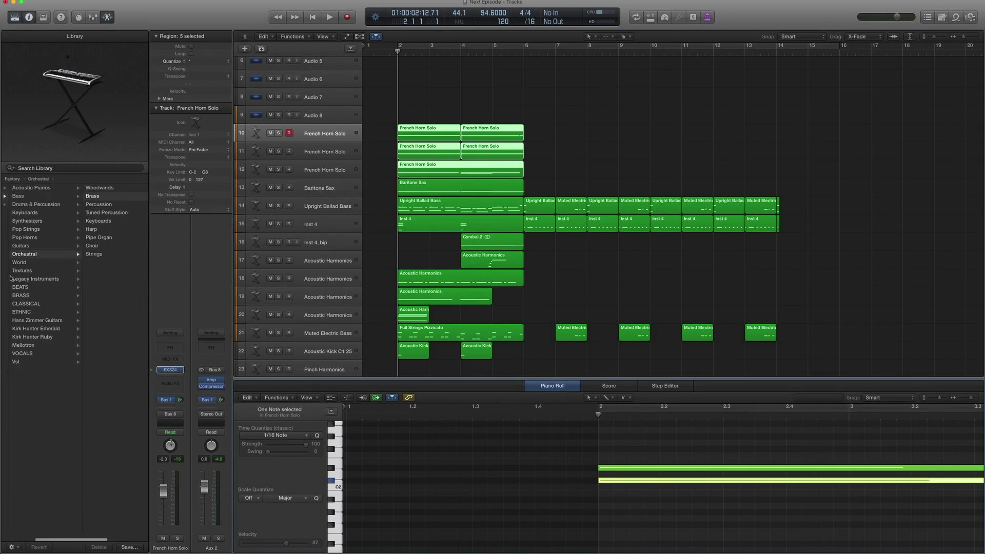
scroll(51, 210, right, 3)
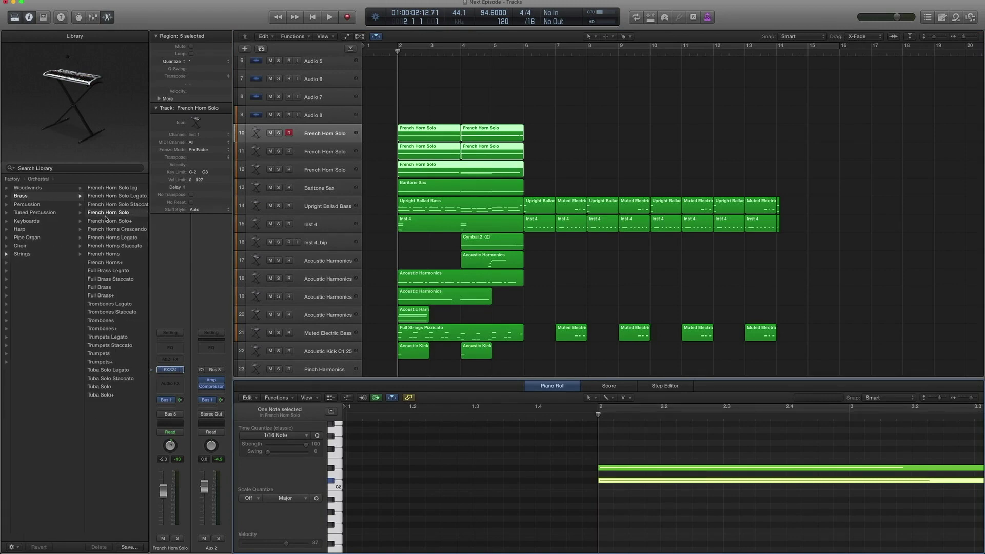
Step: Fit the selected horn regions in the Piano Roll and examine their low and high notes across bars 2 to 6
click(528, 458)
key(z)
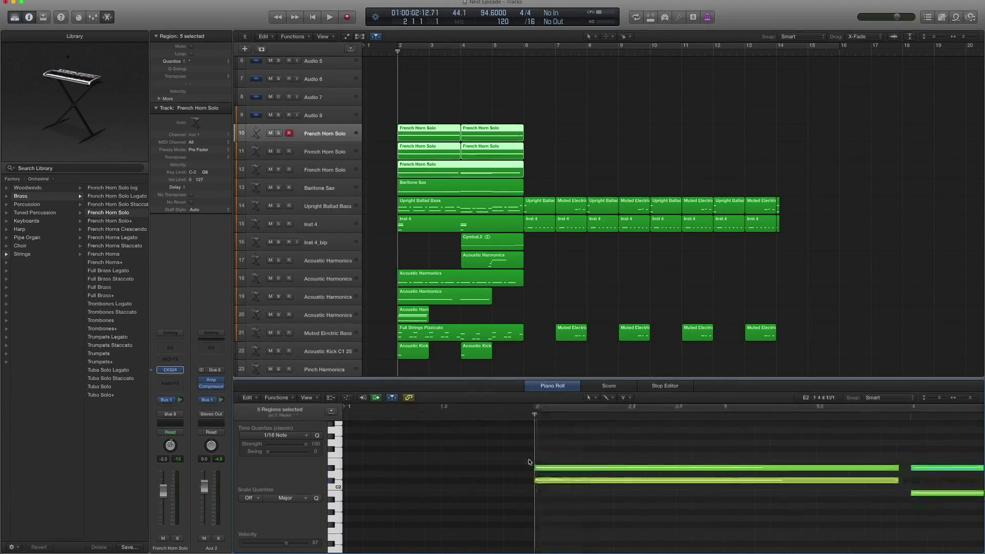
scroll(532, 488, up, 5)
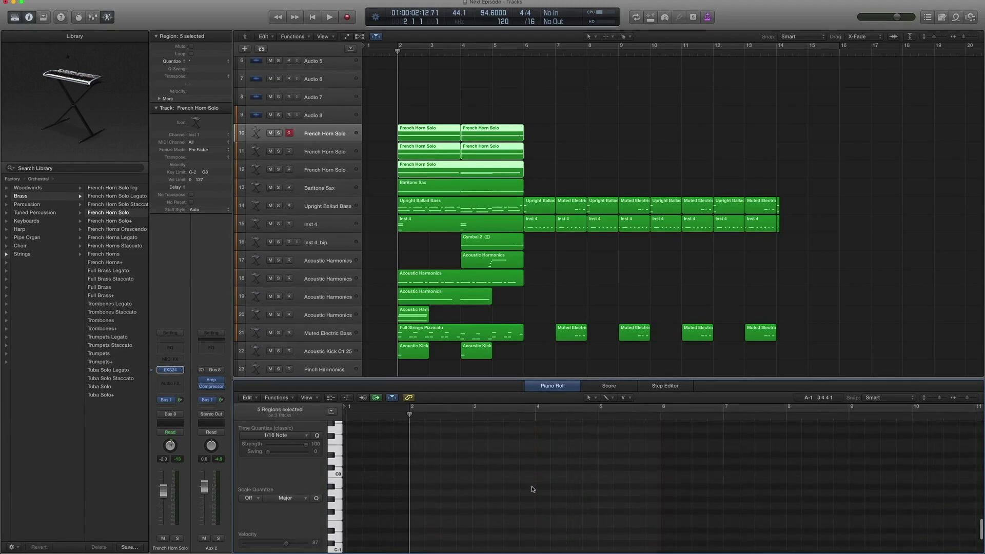
scroll(532, 488, down, 3)
scroll(532, 488, up, 1)
scroll(531, 487, down, 4)
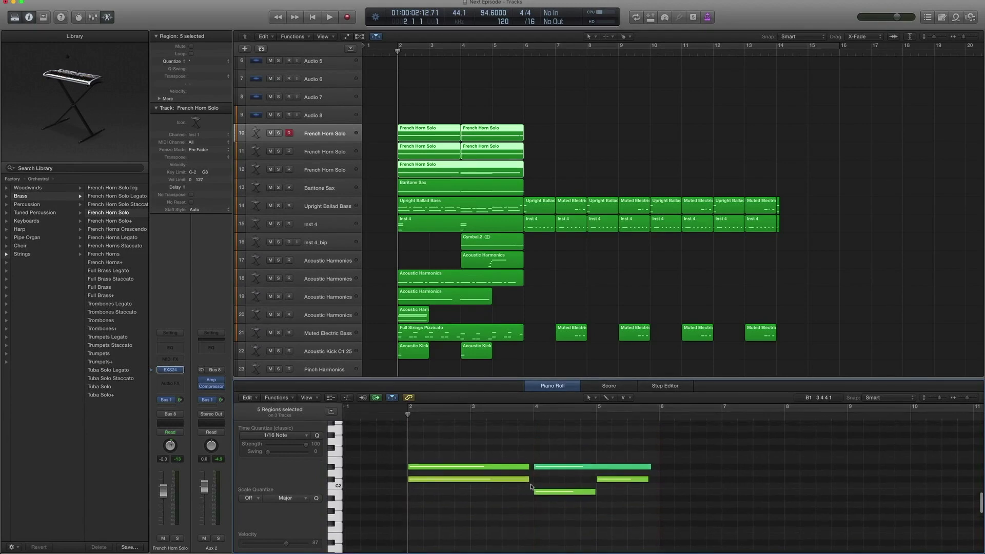
scroll(528, 486, up, 15)
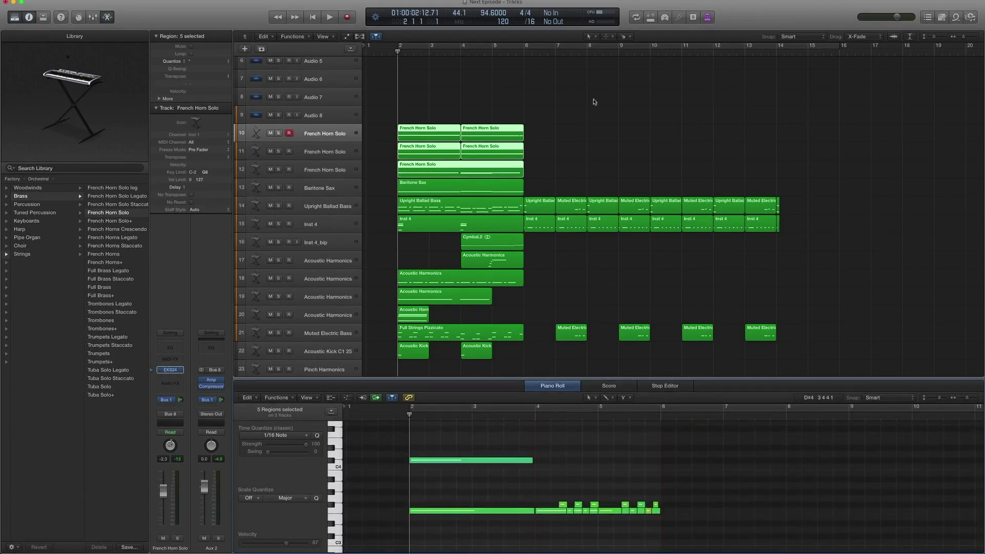
Step: Solo the selected French Horn Solo regions and play them from bar 2 while following their notes
key(ctrl+s)
key(space)
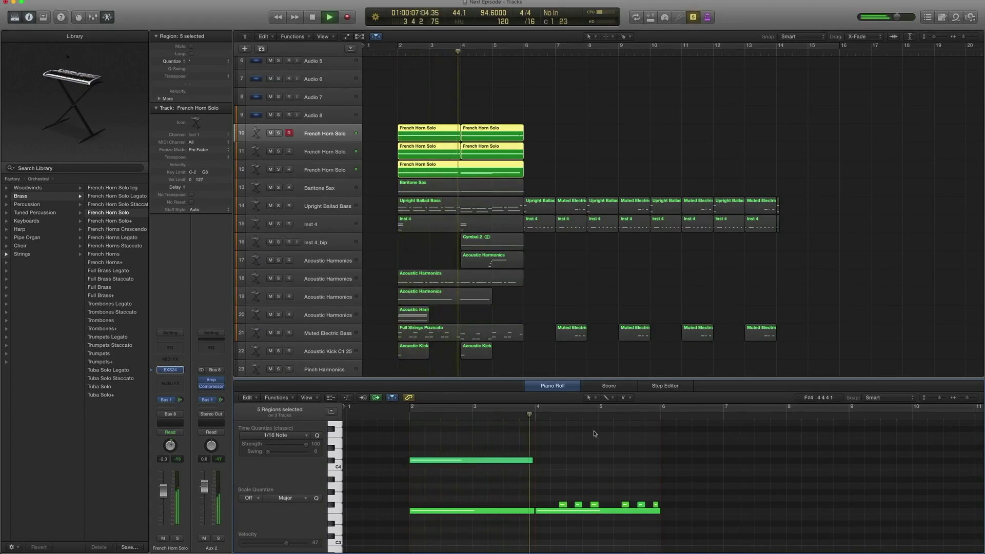
scroll(594, 432, down, 5)
scroll(594, 432, up, 3)
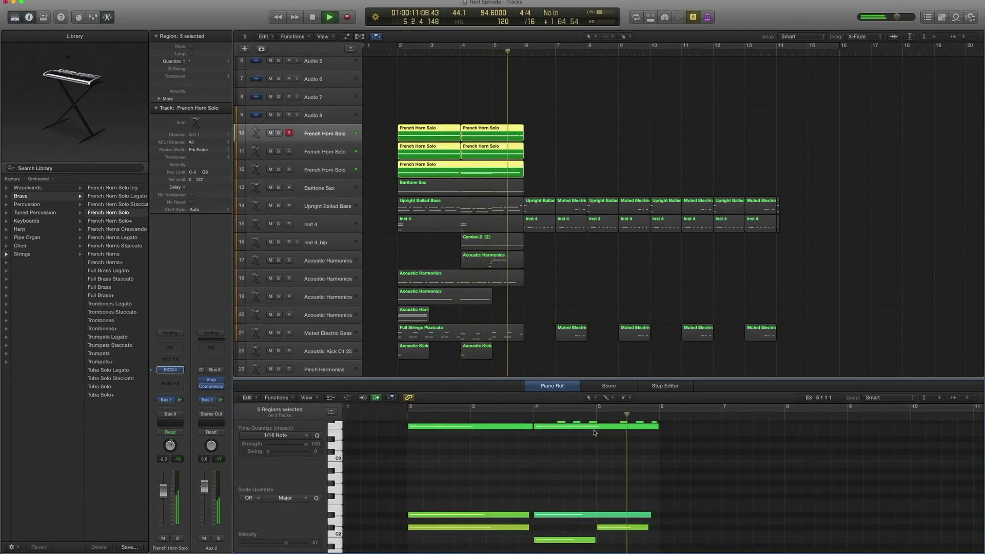
key(space)
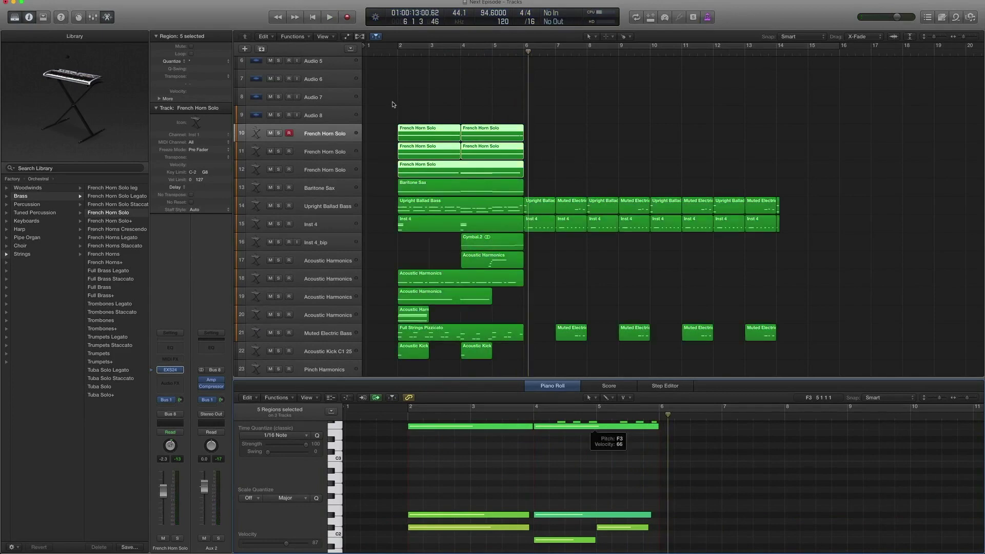
Step: Deselect the regions and view the French Horn Solo tracks individually, ending on track 10
scroll(391, 103, down, 1)
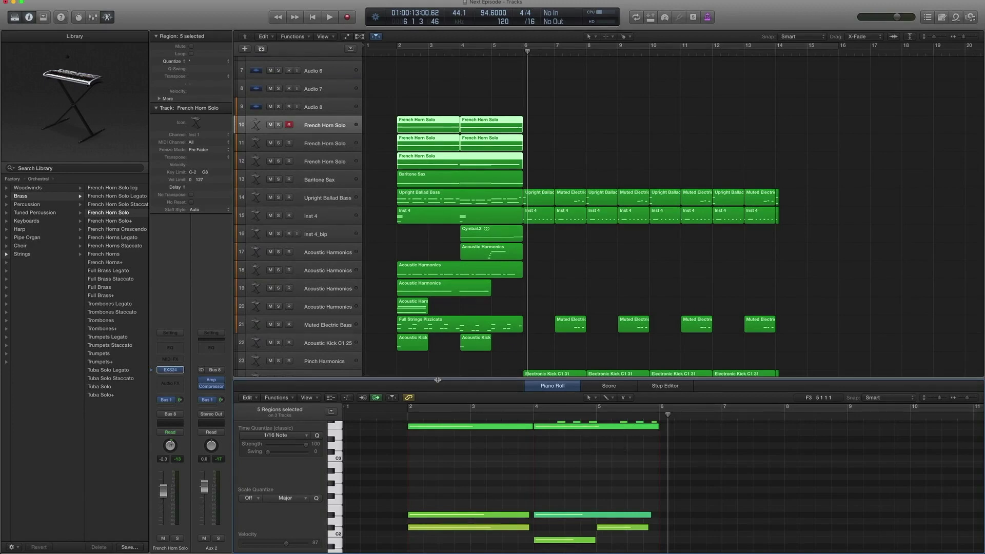
scroll(446, 85, down, 1)
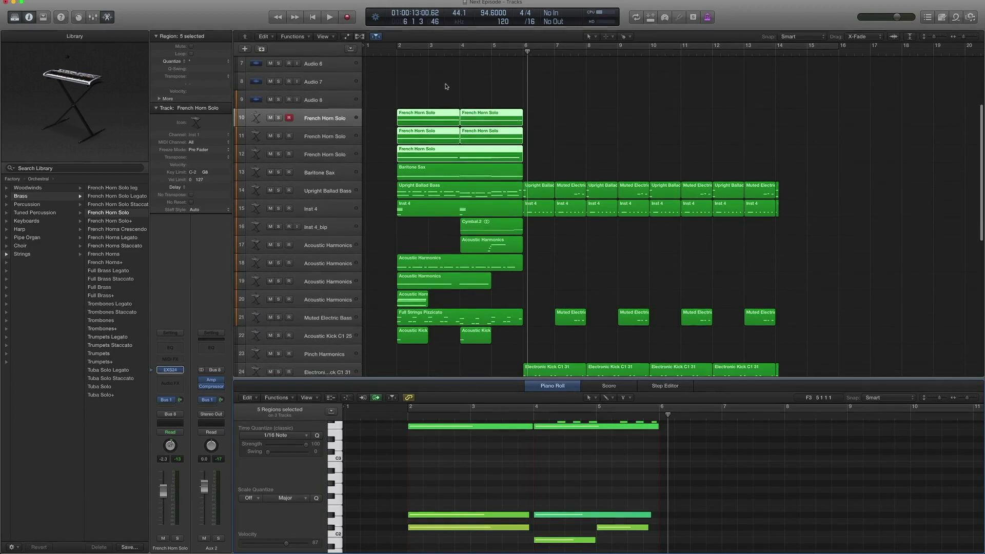
scroll(421, 372, up, 1)
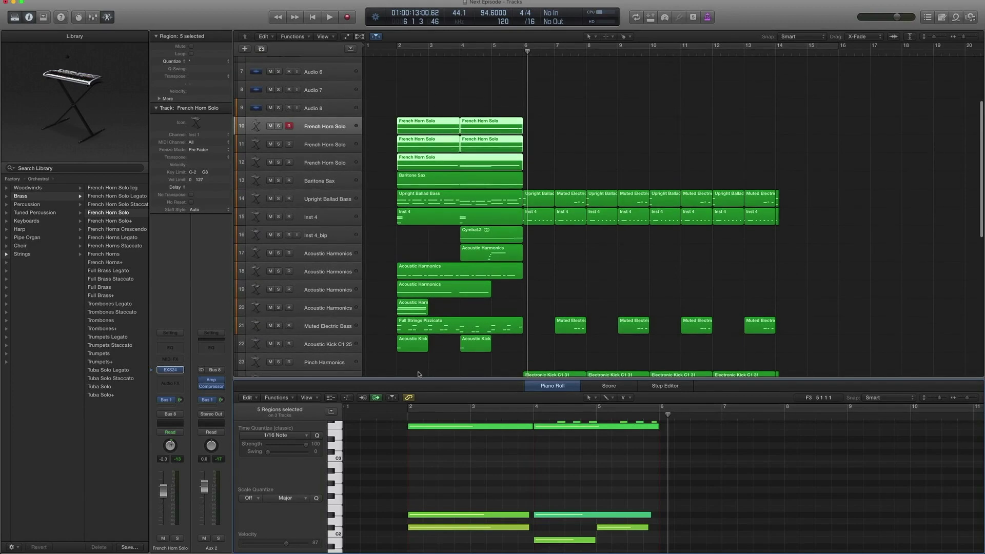
click(559, 155)
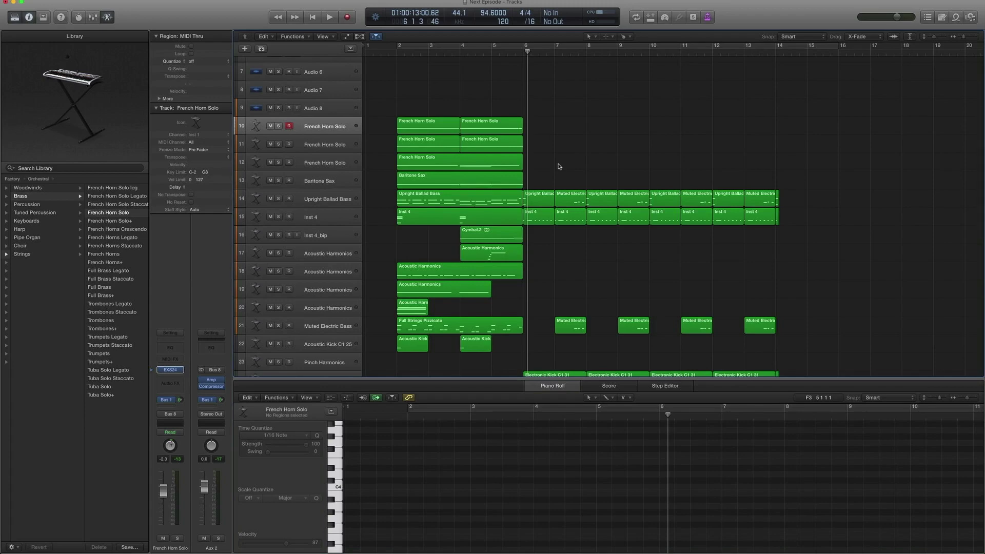
click(345, 144)
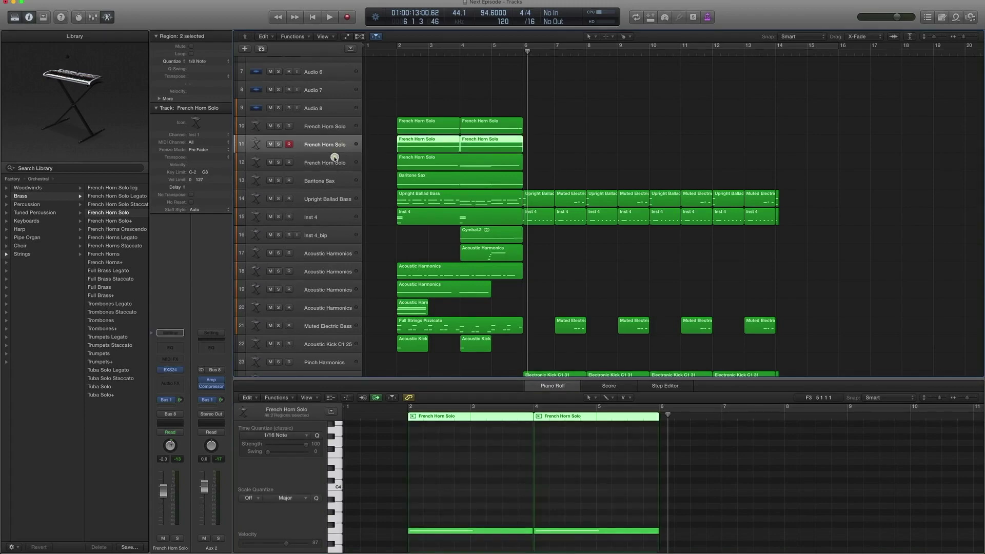
click(330, 159)
click(330, 126)
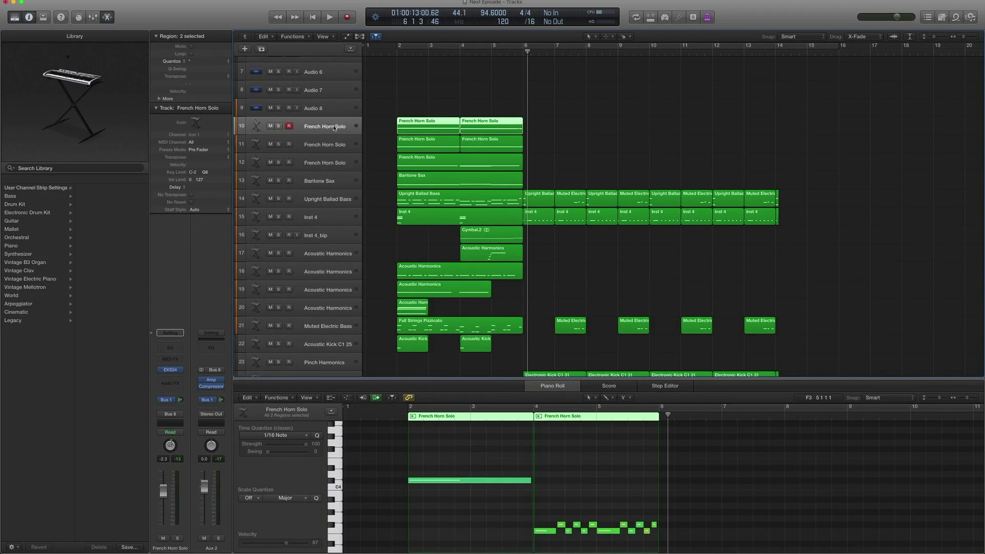
Step: Inspect the Space Designer reverb on the horn's Bus 1 send and its 04.5s Moog Spring preset under Large Spaces, Spring Reverbs
click(169, 400)
click(211, 387)
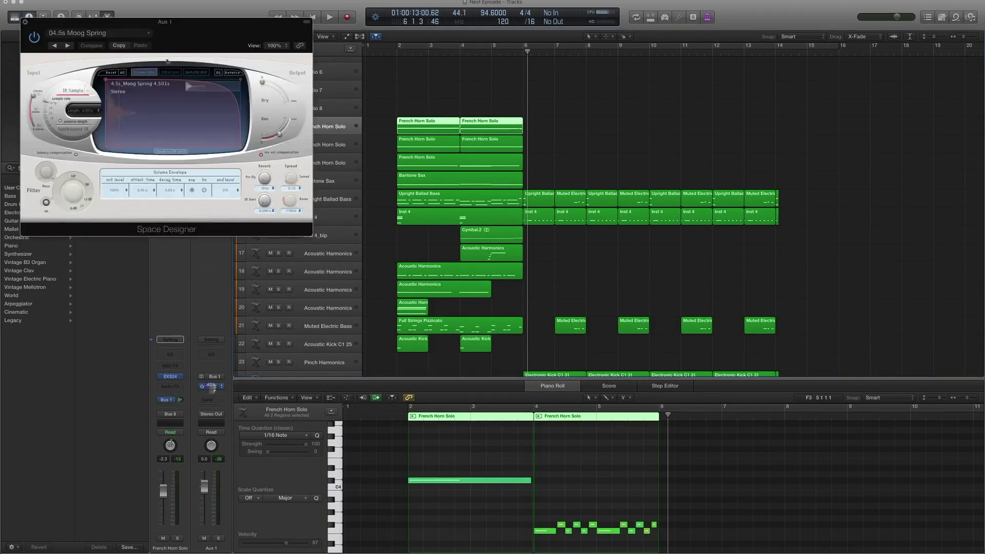
click(92, 33)
mouse_move(96, 176)
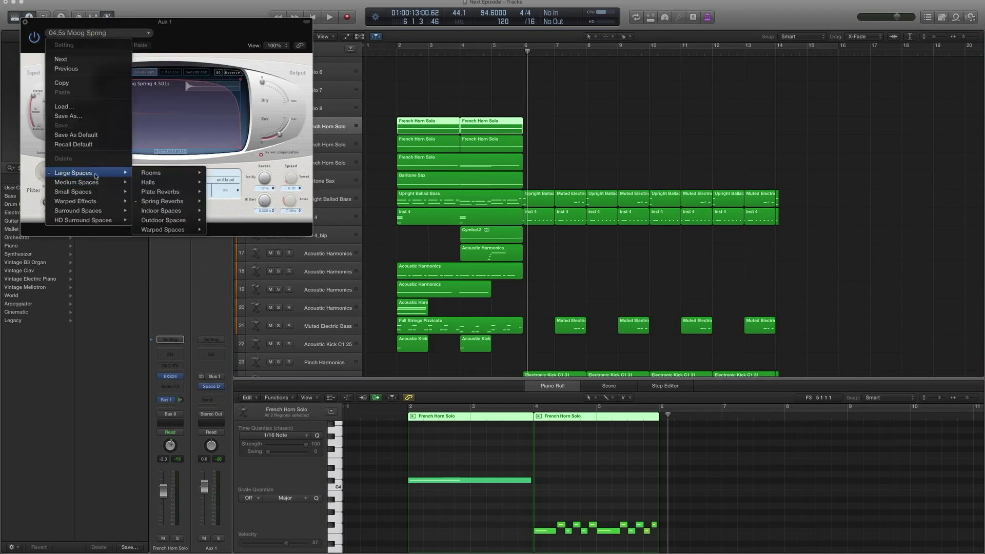
mouse_move(177, 202)
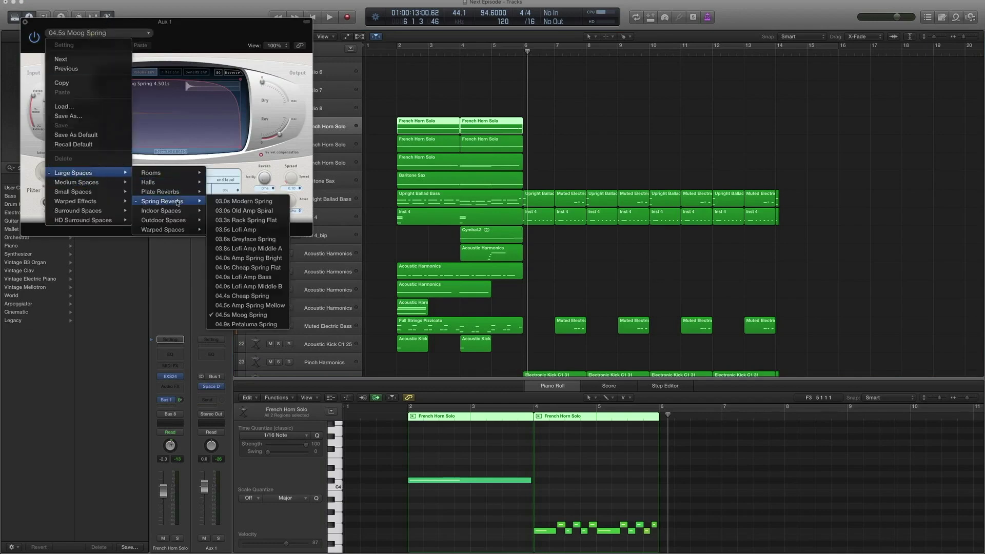
click(248, 316)
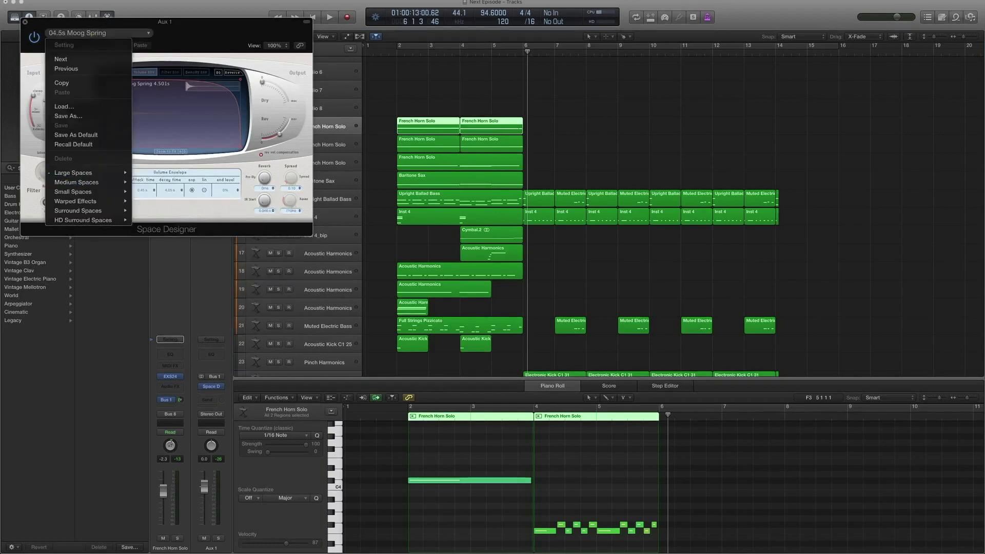
click(25, 22)
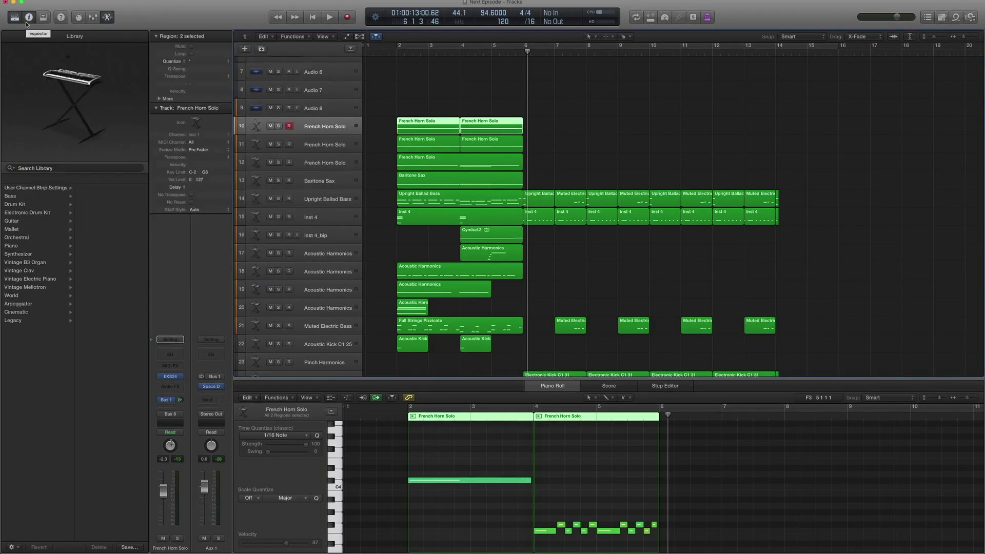
Step: Check the horn tracks' shared Aux 2 channel and inspect Amp Designer's Brawny Combo Clean preset in the Clean category
click(327, 161)
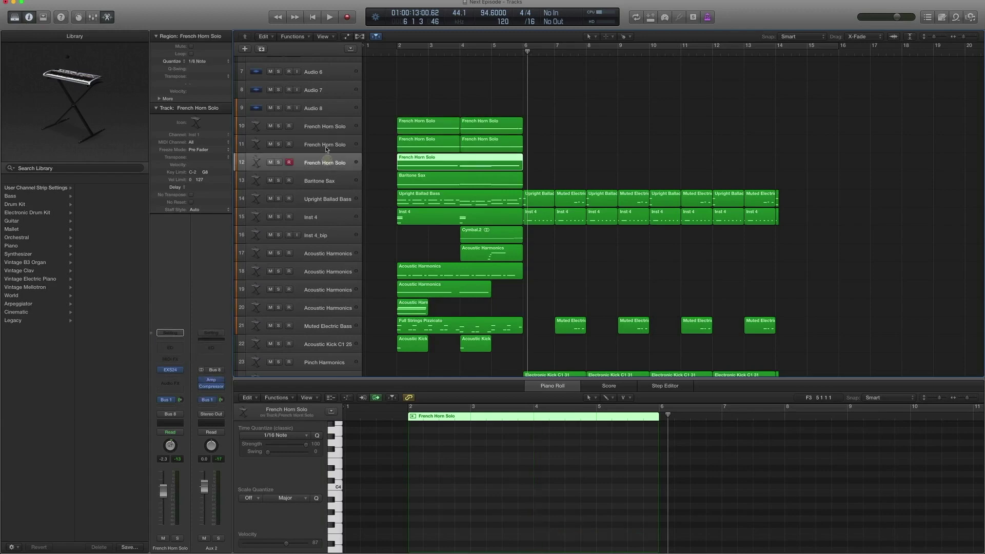
click(325, 146)
click(327, 127)
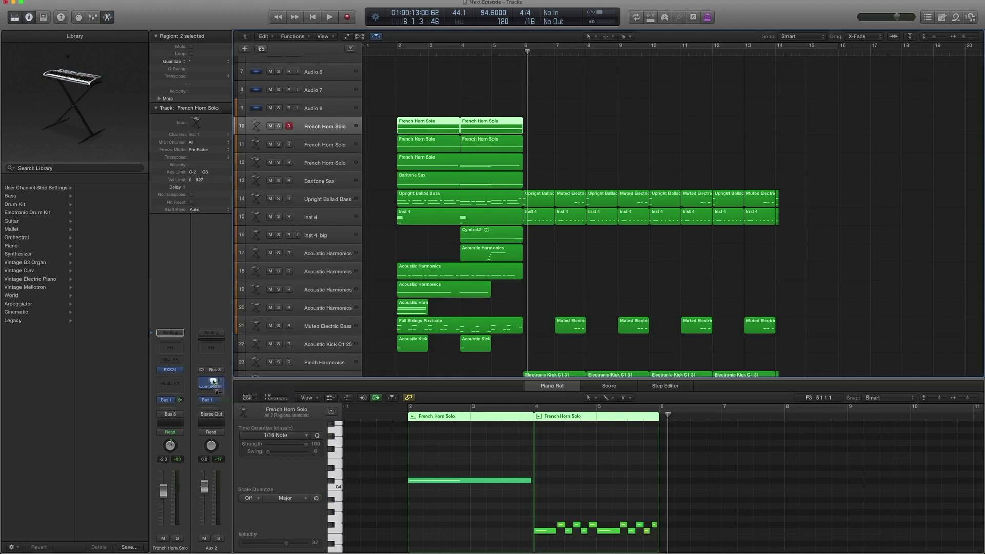
click(214, 380)
click(99, 34)
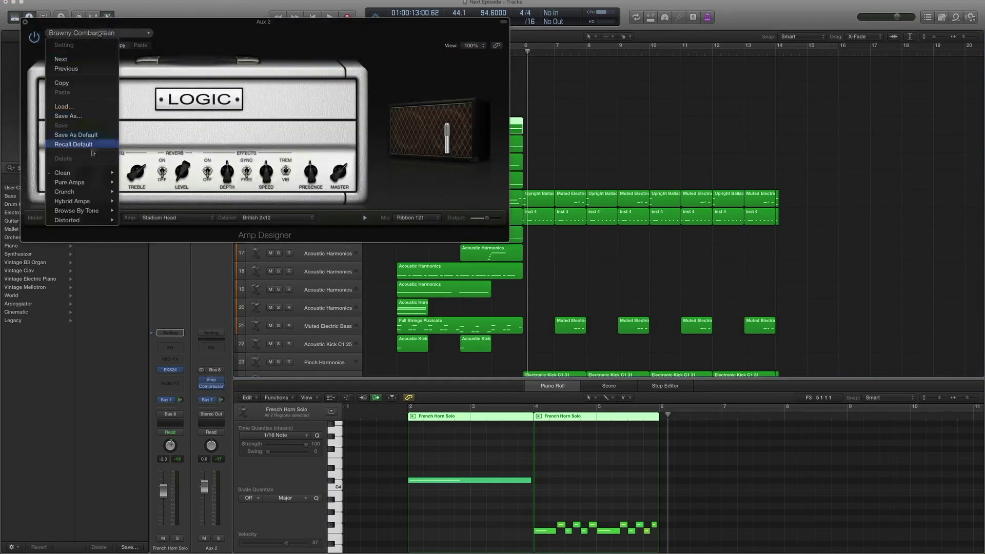
mouse_move(92, 175)
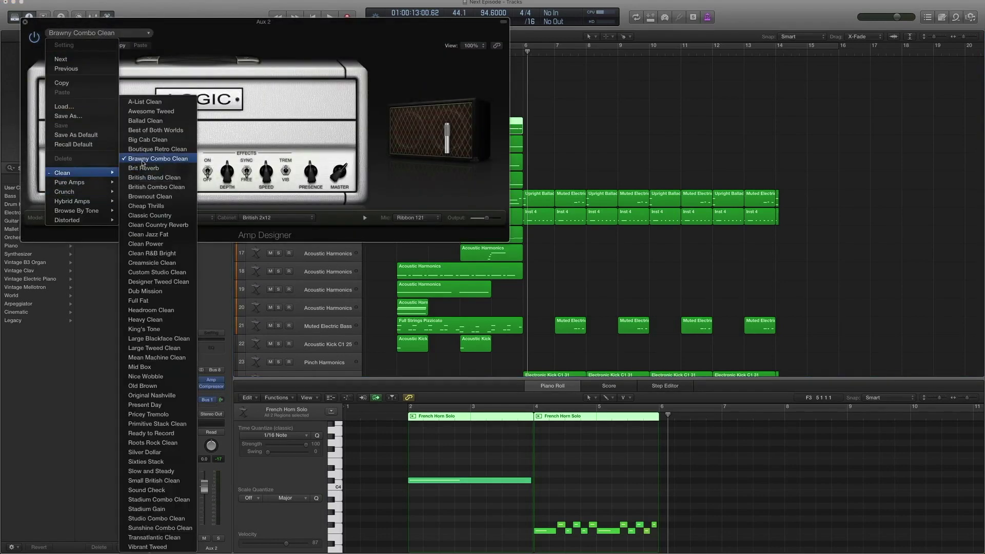
click(133, 162)
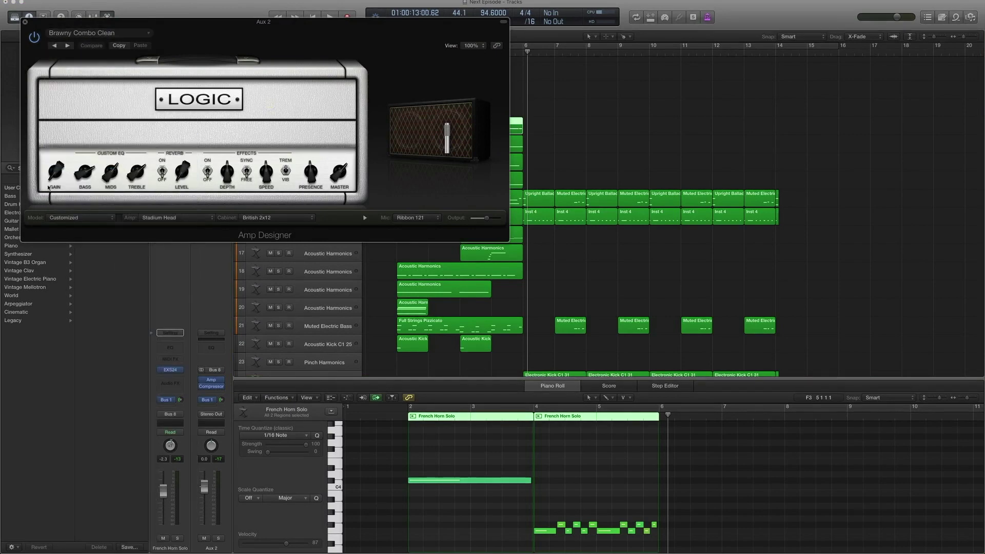
click(24, 22)
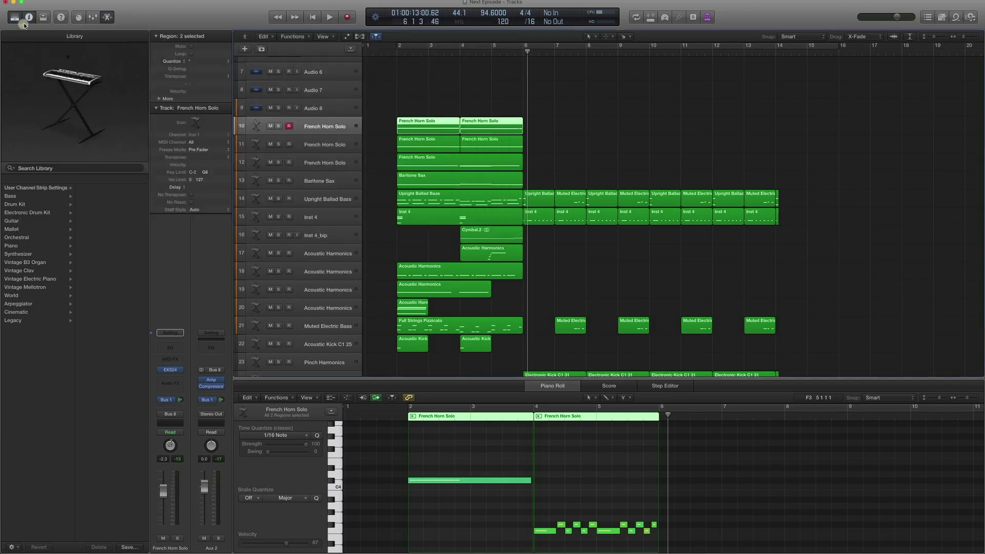
Step: Inspect the Compressor on Aux 2, its Classic VCA preset and its knob settings
click(211, 386)
click(120, 35)
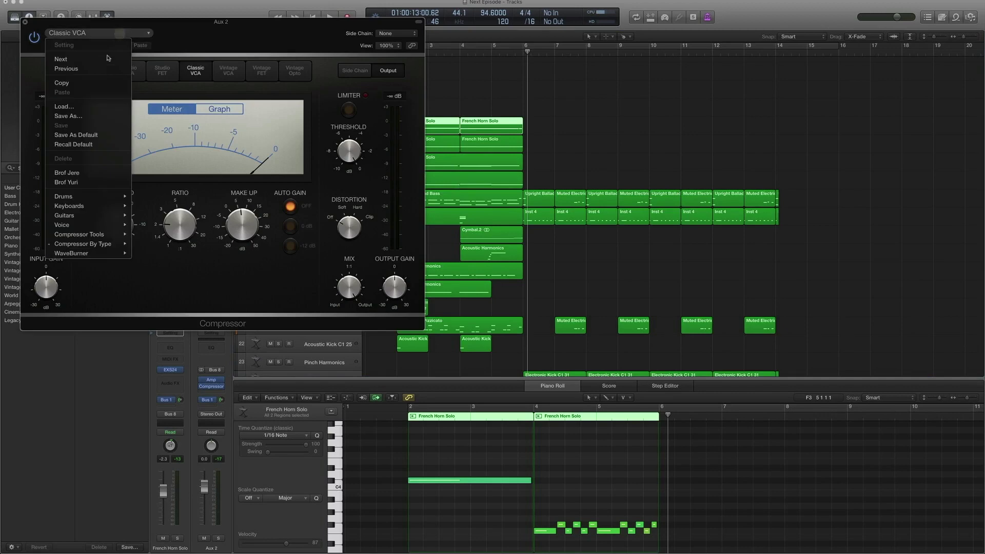
mouse_move(99, 249)
click(39, 20)
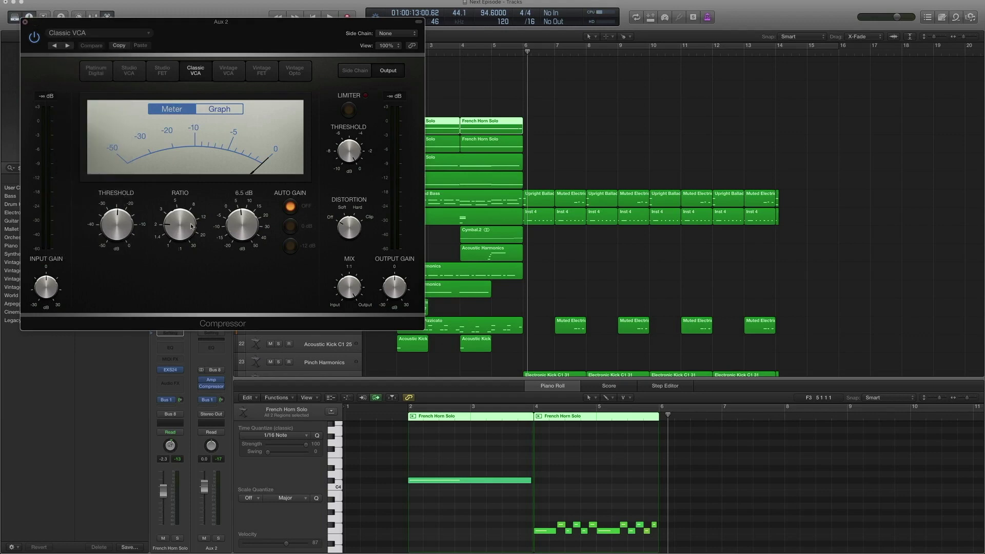
Step: Close the Compressor and play the Baritone Sax region in solo from bar 2 while viewing its notes
click(25, 23)
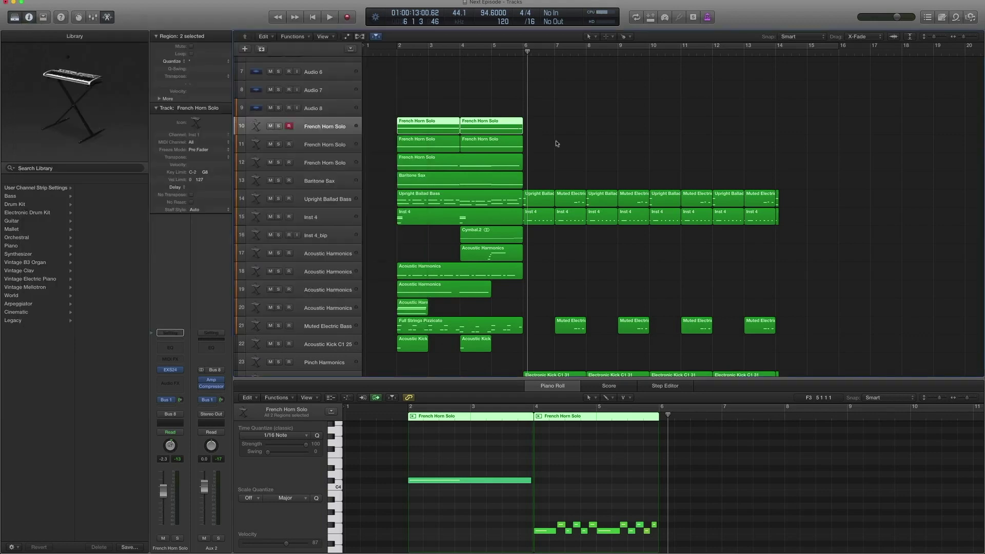
click(341, 185)
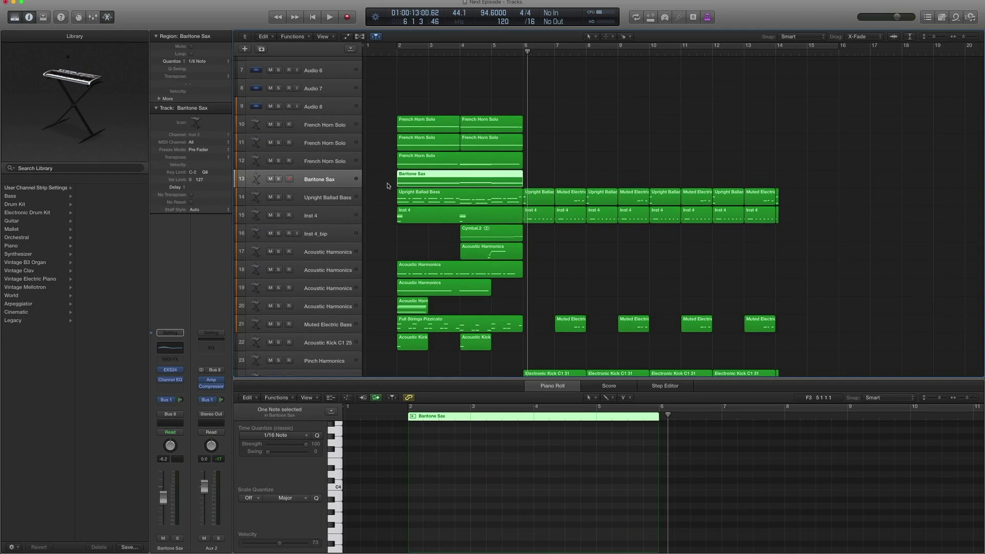
scroll(411, 59, down, 1)
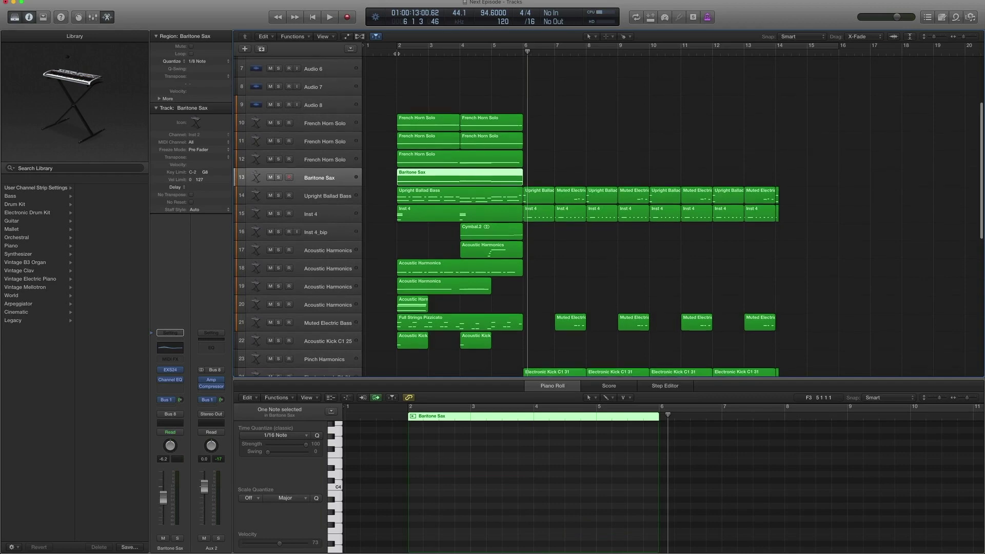
key(ctrl+s)
click(398, 53)
key(space)
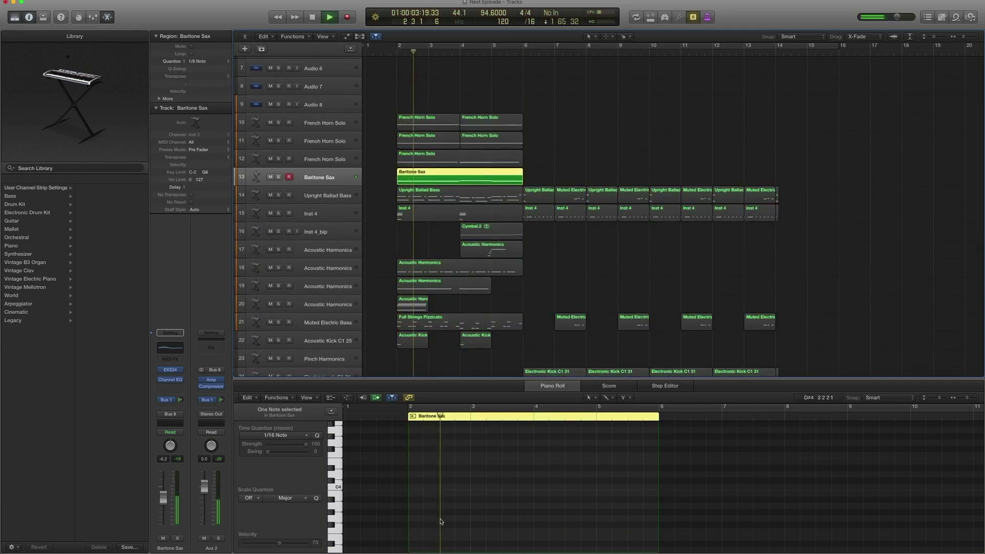
scroll(441, 521, down, 5)
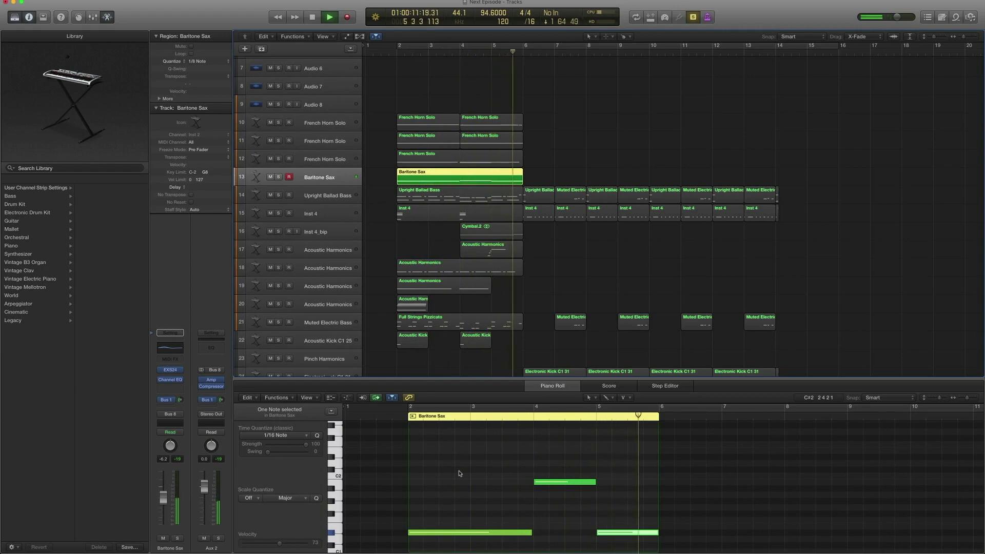
key(space)
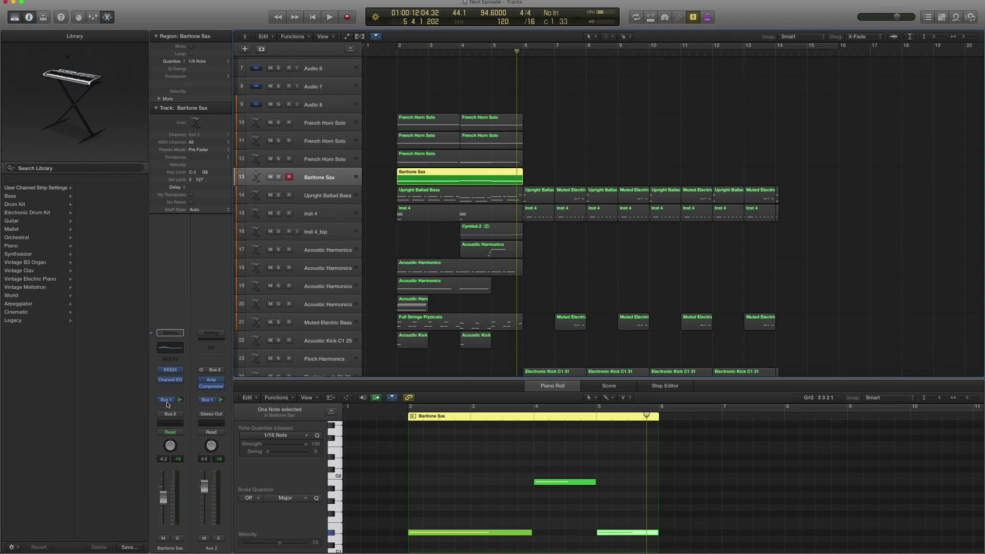
Step: Inspect the Baritone Sax track's EXS24 patch under Pop Horns and the band settings of its Channel EQ
click(167, 403)
click(155, 372)
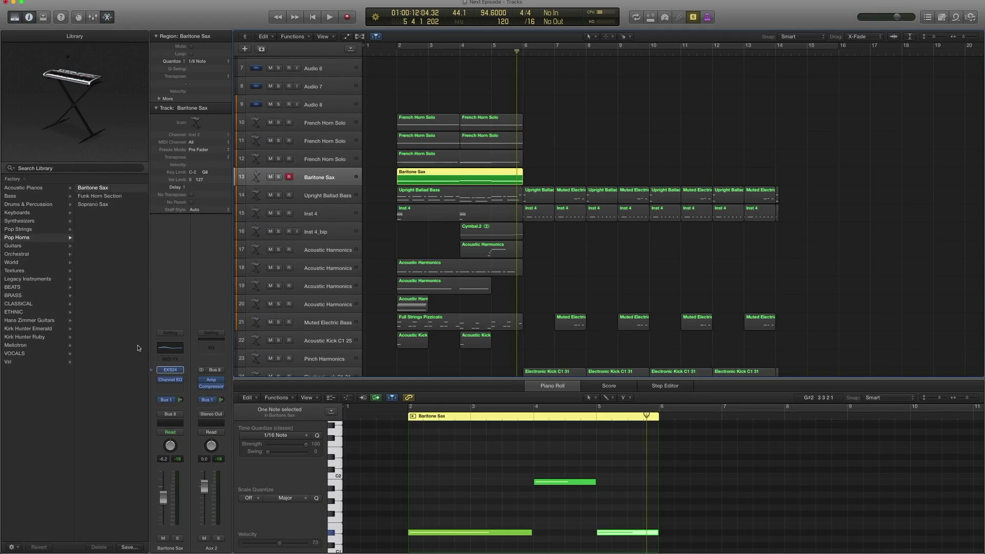
click(156, 381)
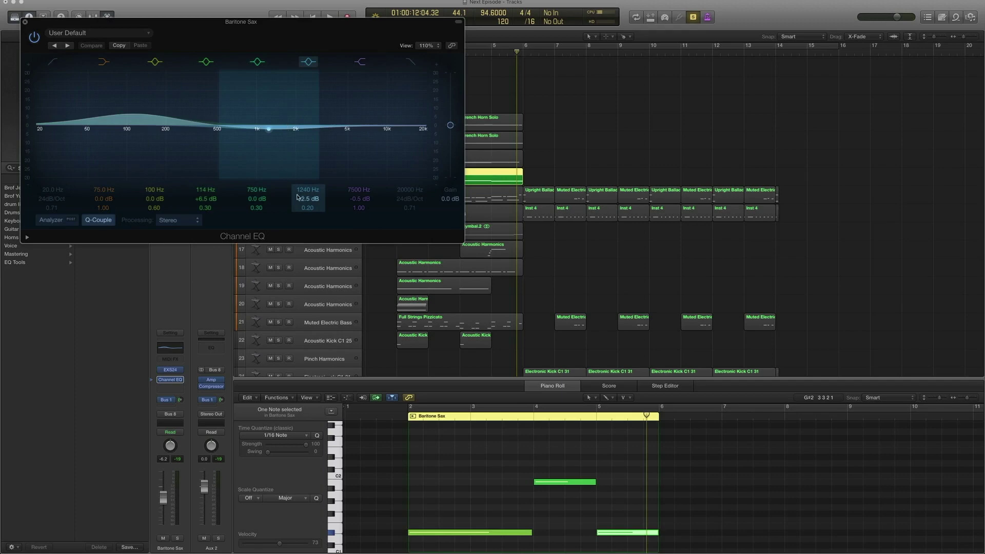
click(26, 23)
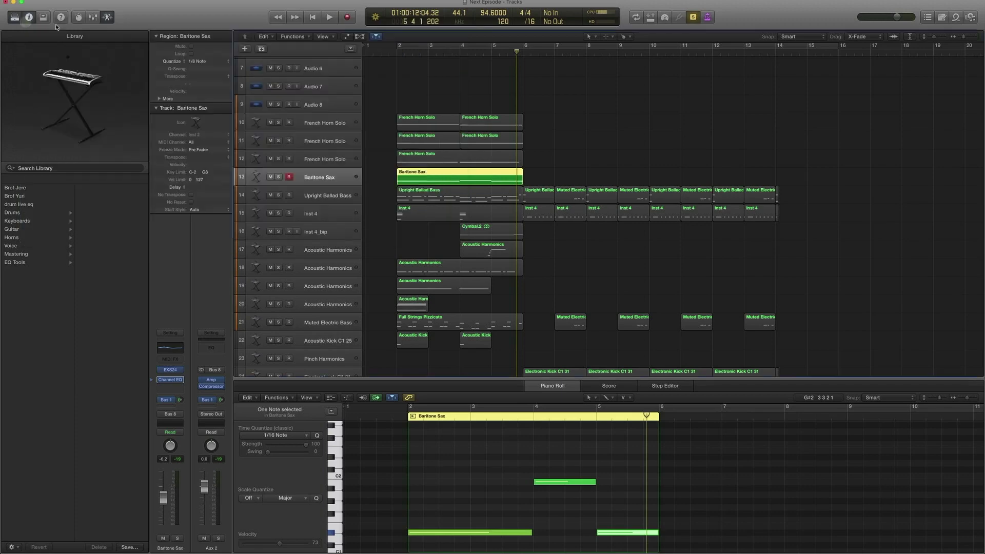
Step: Select all the French Horn Solo and Baritone Sax regions and play them together in solo
drag(536, 175, 403, 99)
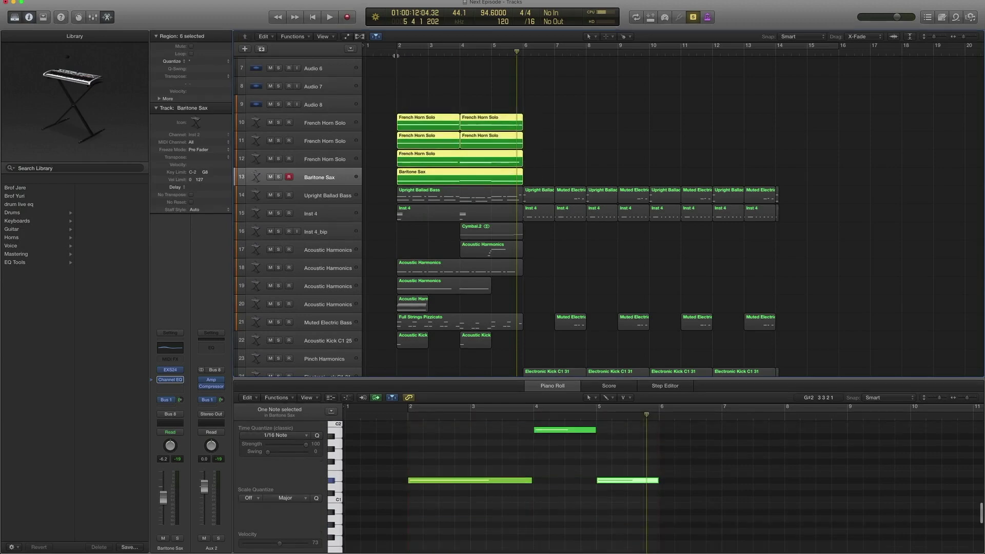
key(shift+space)
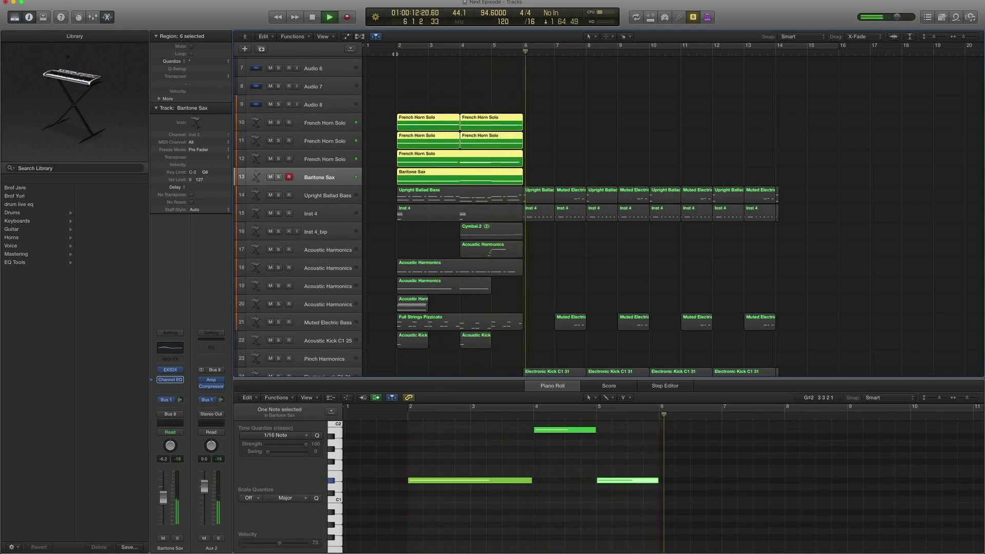
key(ctrl+s)
key(space)
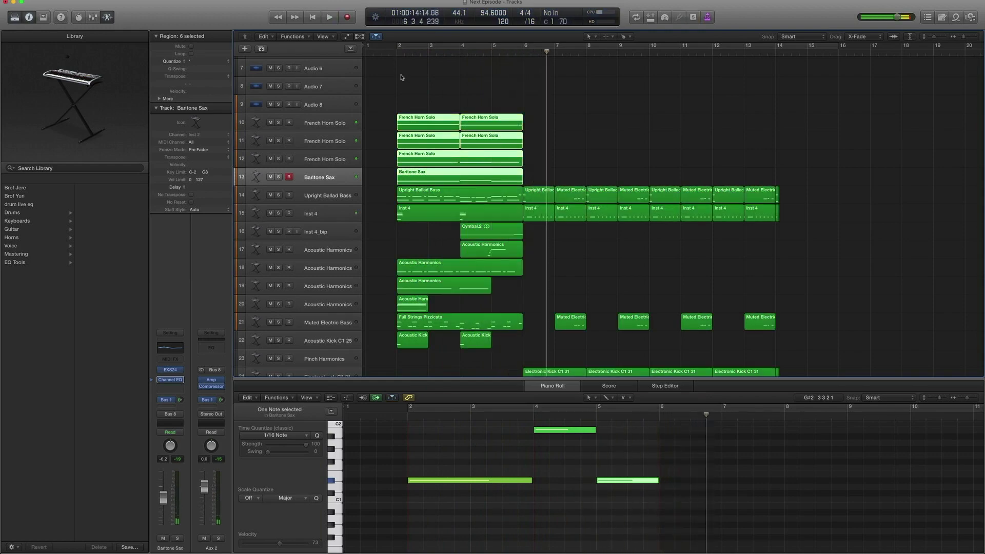
Step: View the notes on the Upright Ballad Bass track and inspect its EXS24 patch under Bass, Acoustic Bass
click(329, 200)
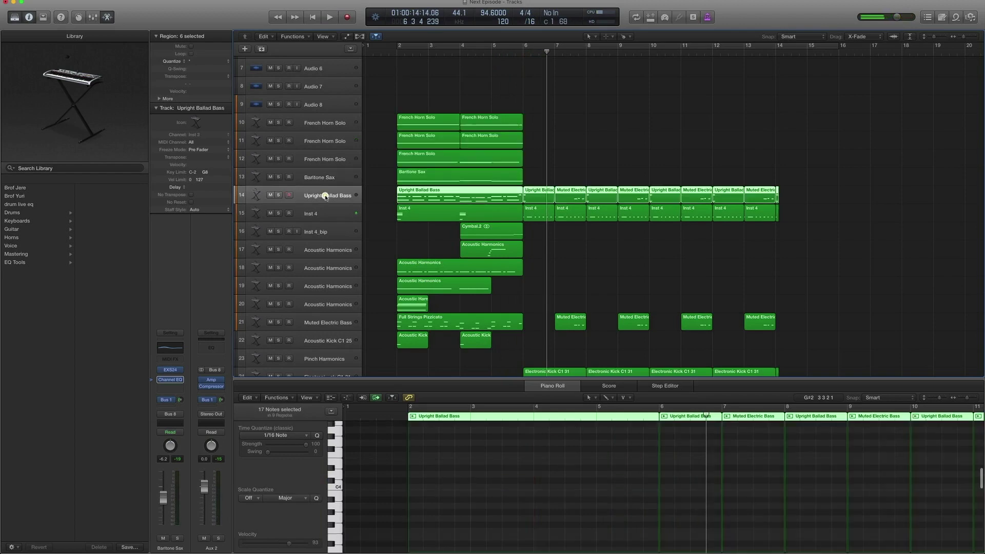
scroll(560, 461, down, 3)
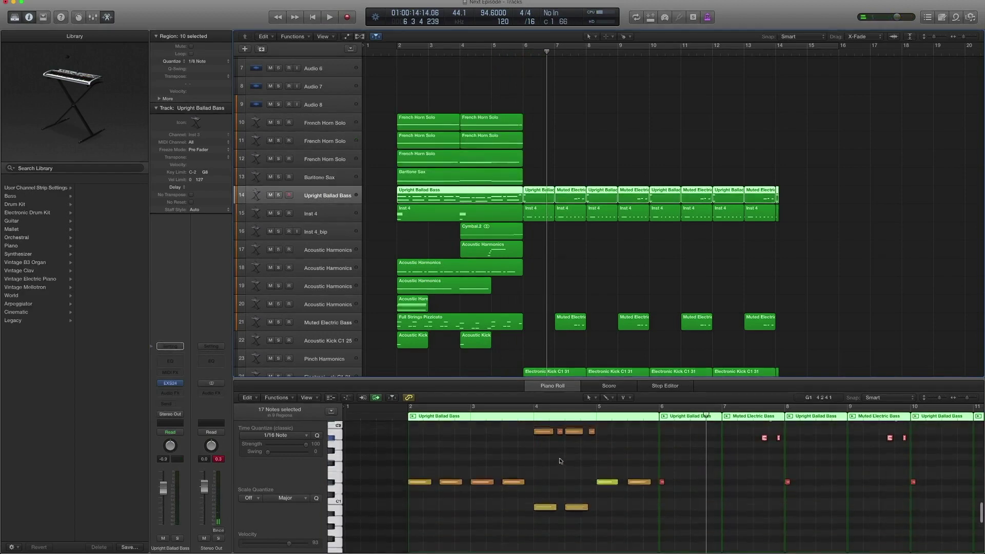
scroll(559, 461, up, 3)
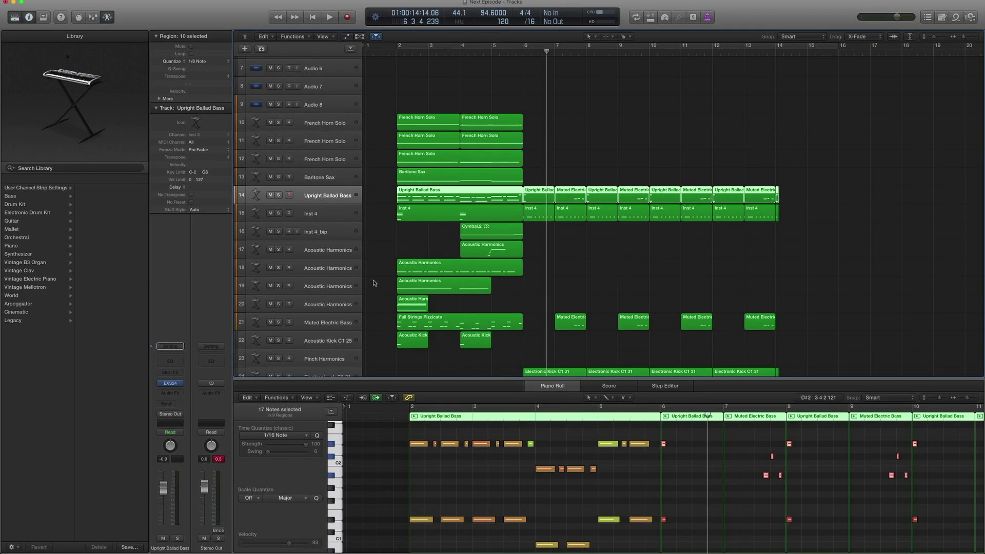
click(153, 384)
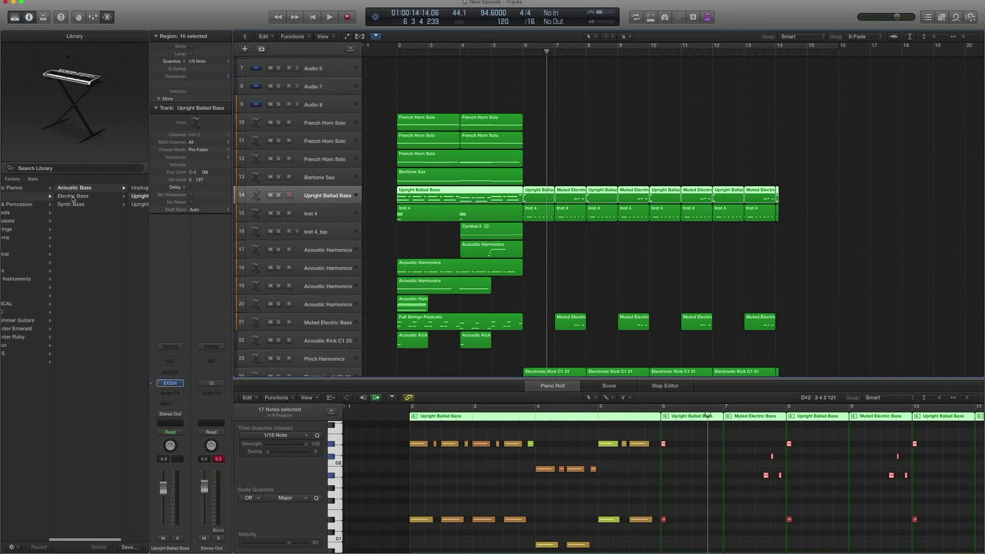
click(111, 188)
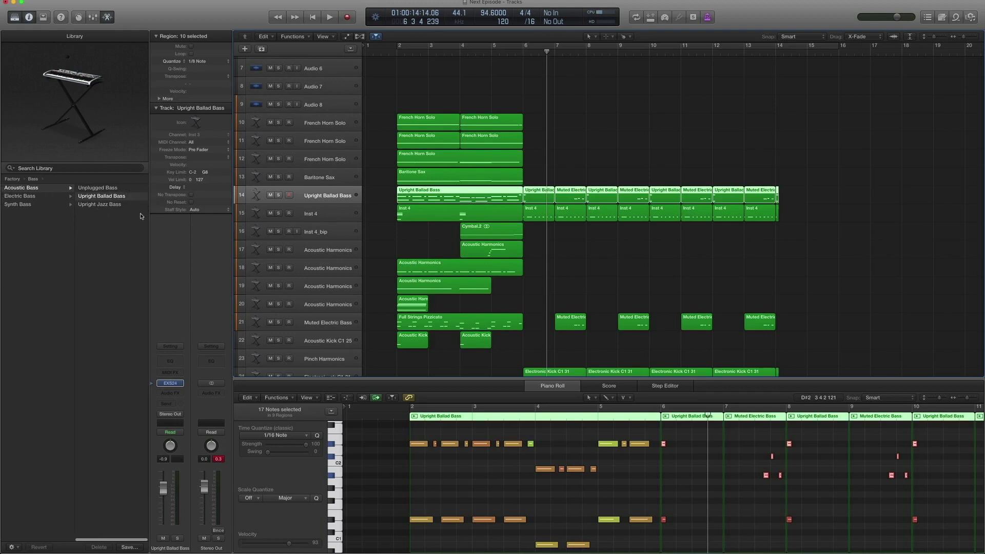
scroll(459, 475, down, 2)
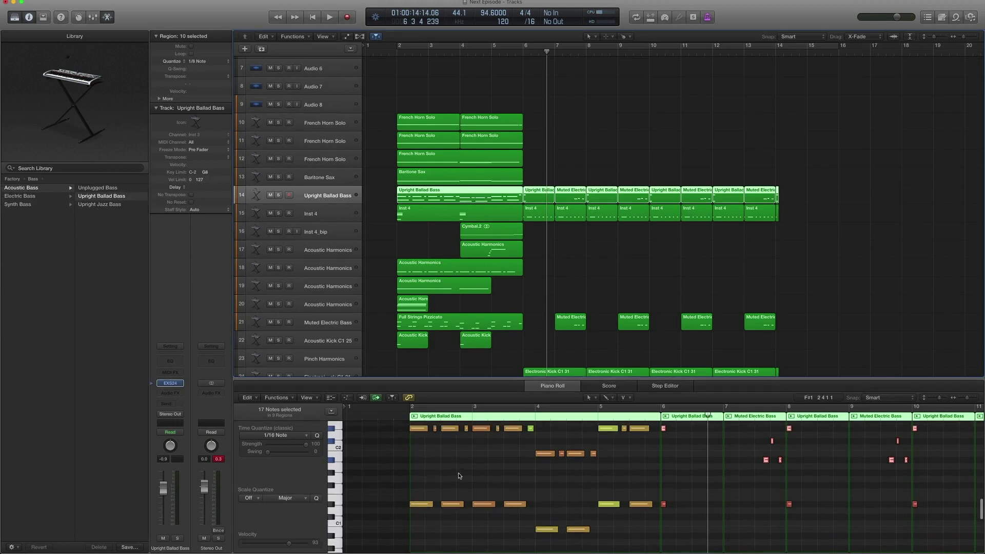
Step: Play the first Upright Ballad Bass region in solo from bar 2 while viewing its notes, then turn solo off
click(405, 196)
key(ctrl+s)
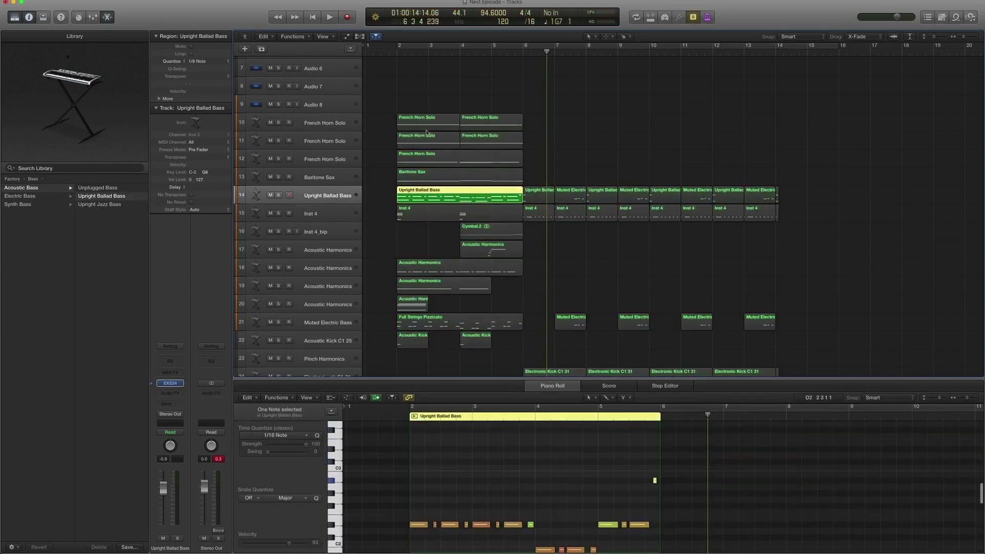
click(395, 55)
key(space)
scroll(505, 506, down, 5)
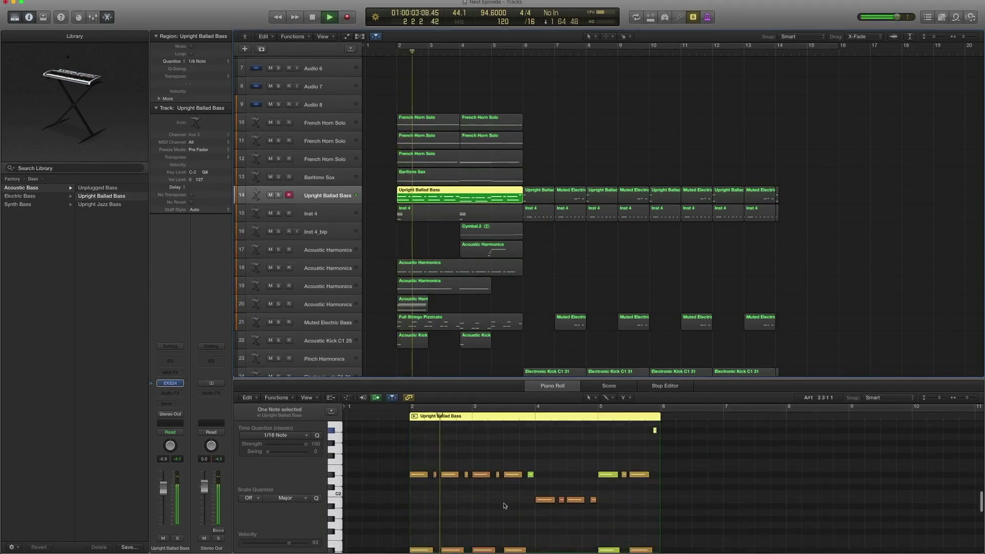
scroll(505, 506, down, 3)
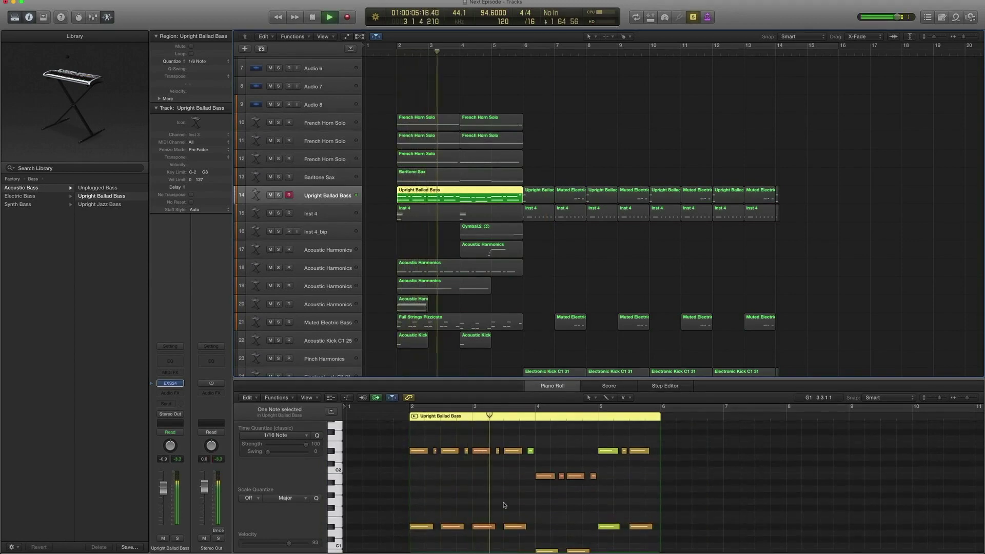
scroll(504, 506, down, 1)
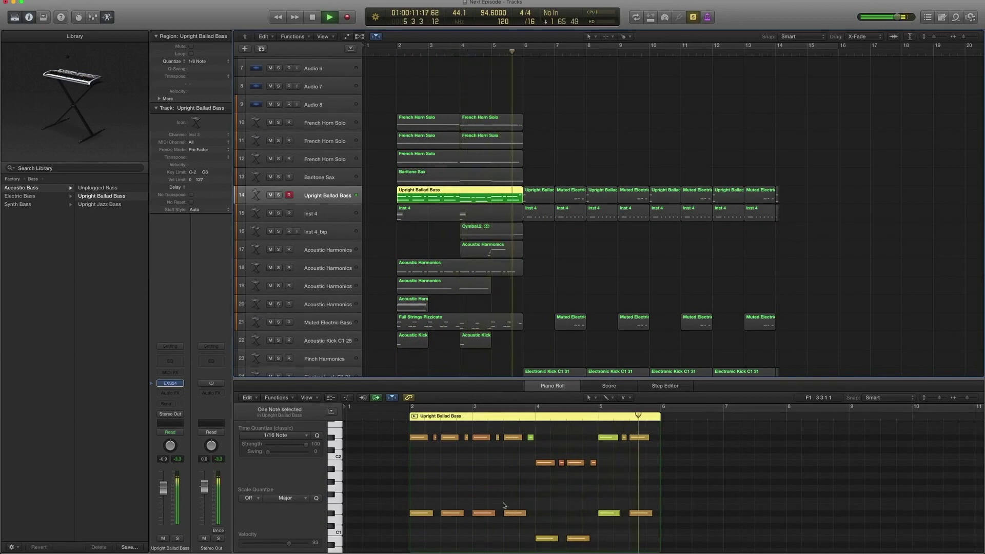
key(space)
scroll(479, 244, left, 1)
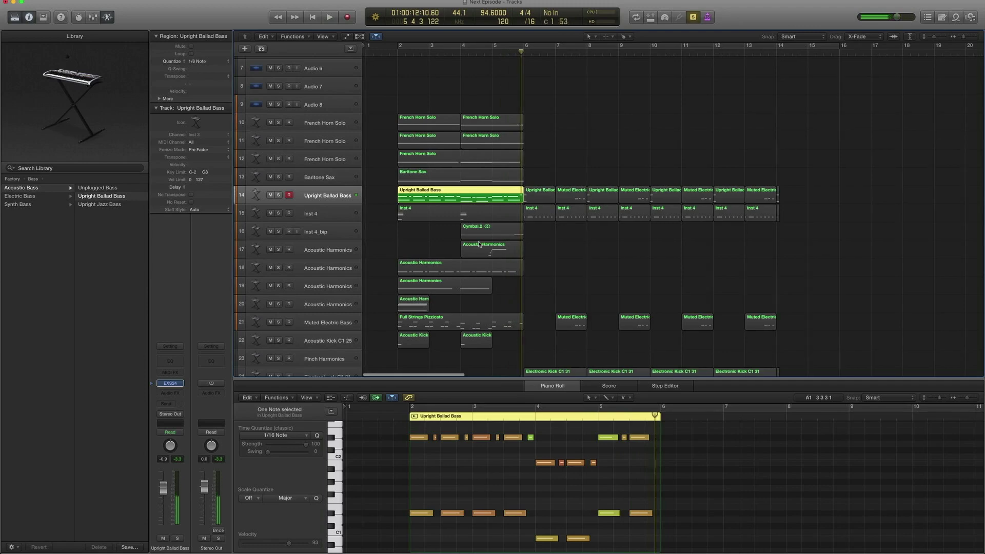
key(super+a)
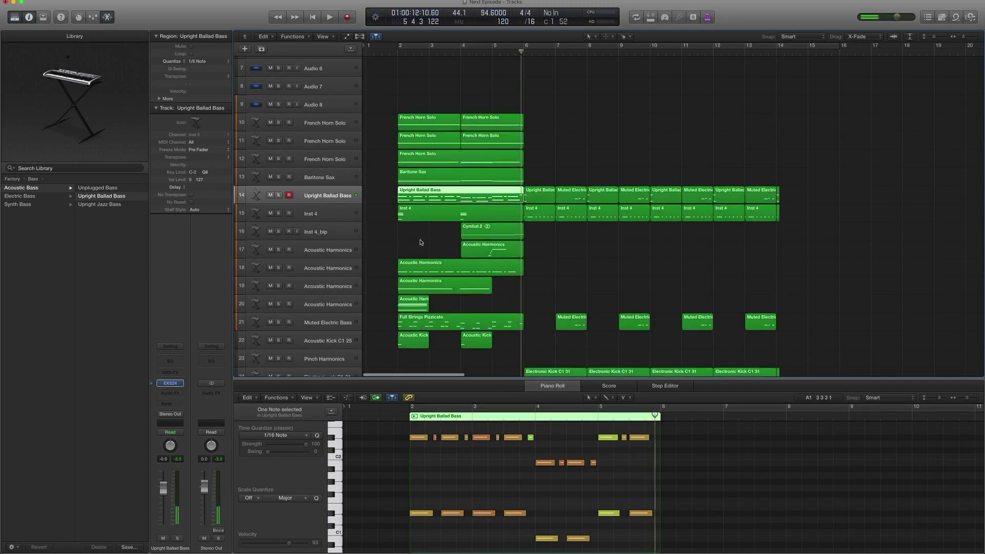
Step: View the notes on the Inst 4 drum track and inspect its Drum Kit Designer instrument
click(328, 216)
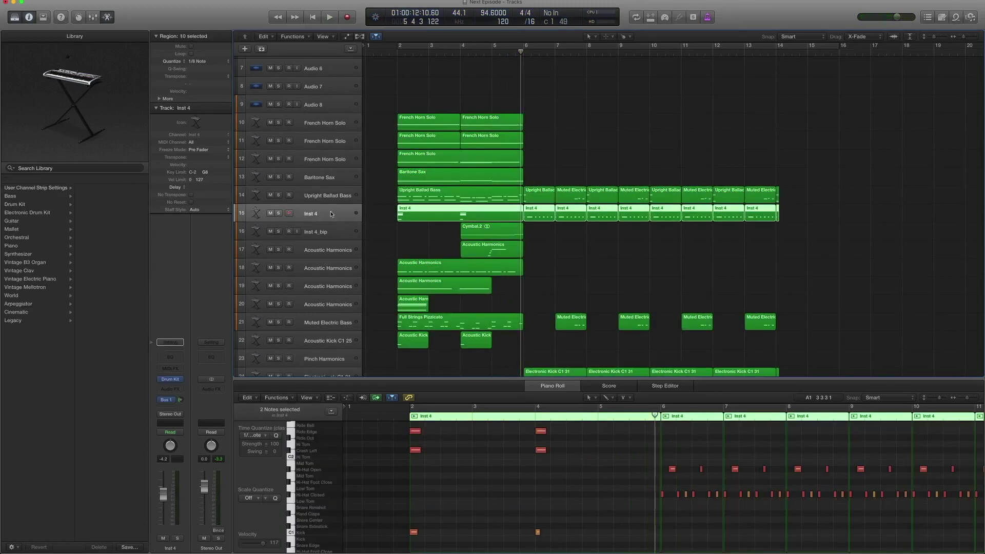
click(152, 379)
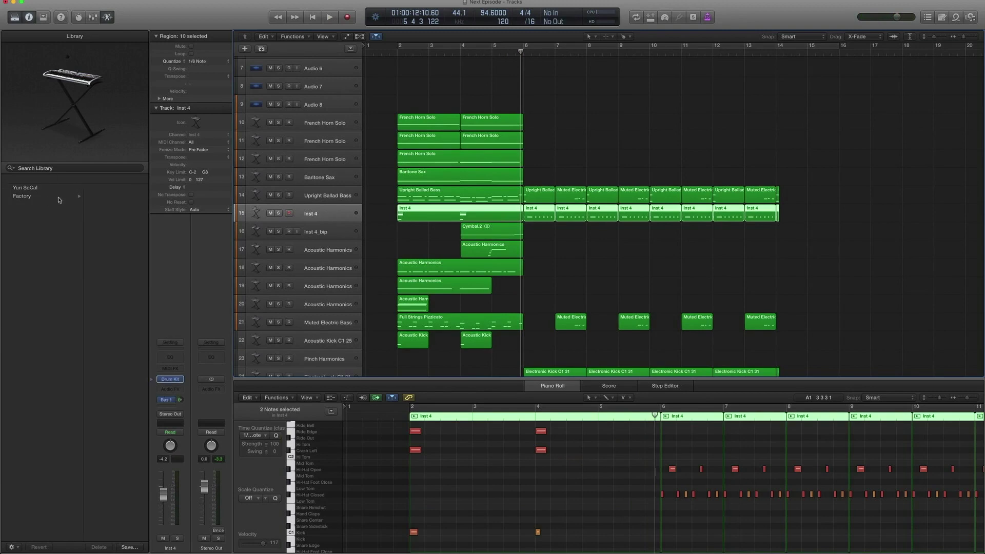
click(171, 380)
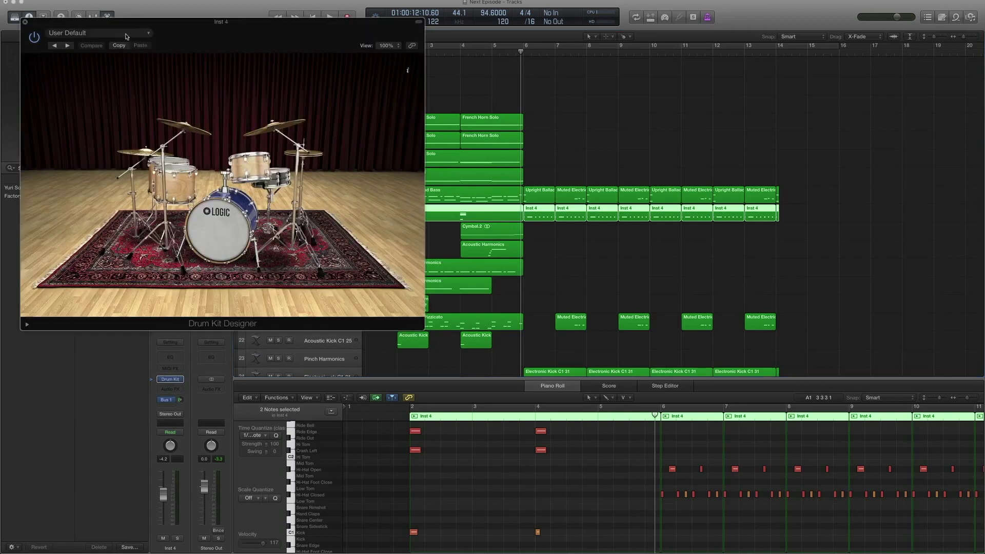
click(27, 22)
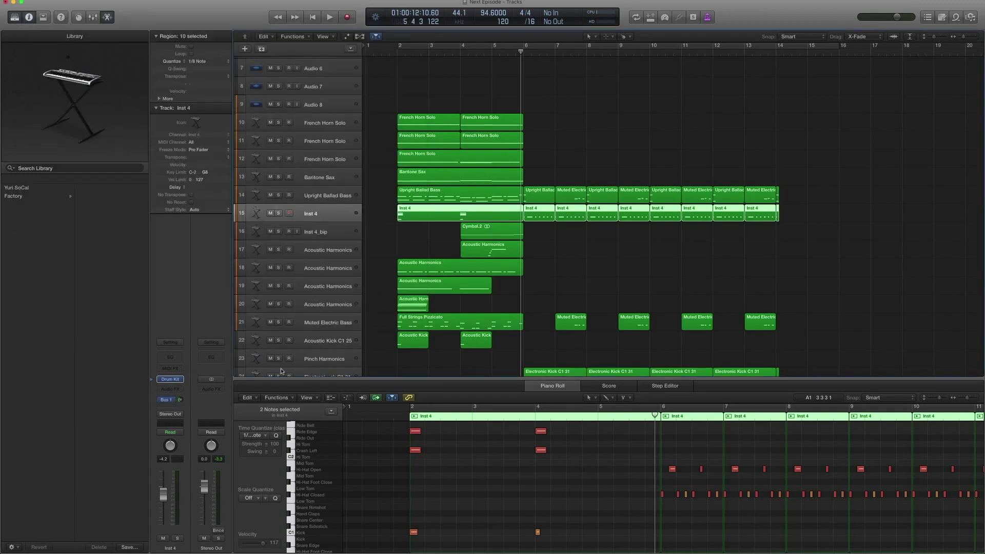
Step: Select only the first Inst 4 region and play its kick and cymbal hits in solo
click(393, 218)
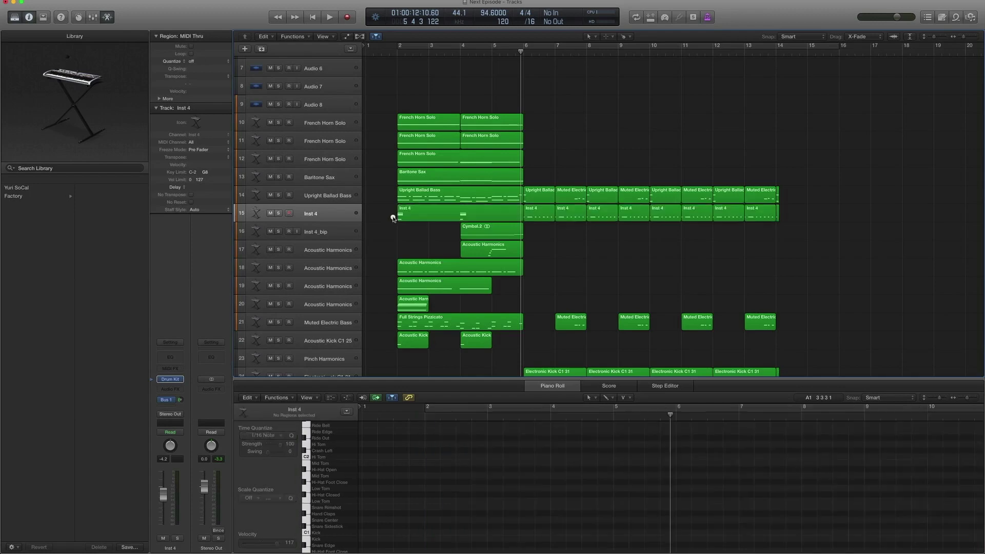
click(414, 215)
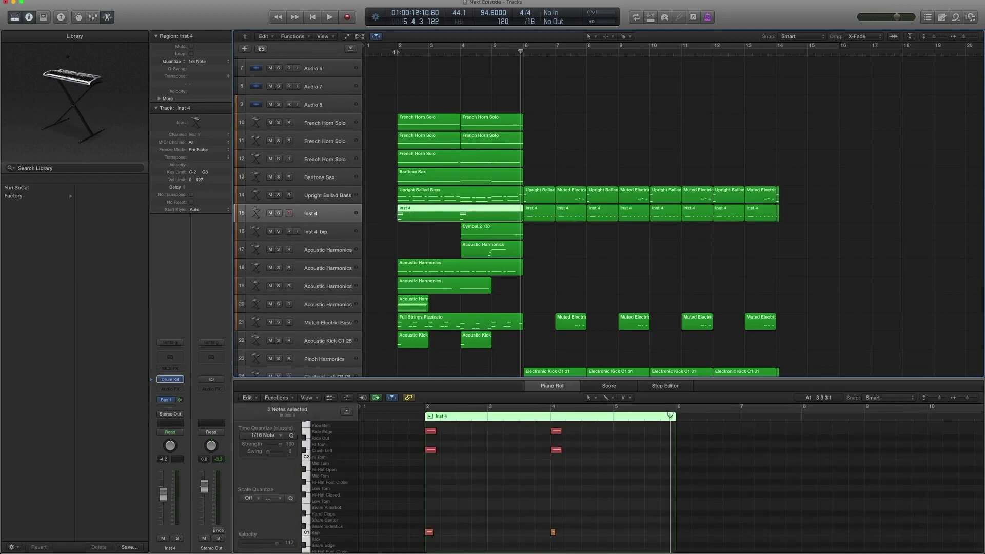
key(ctrl+s)
key(shift+space)
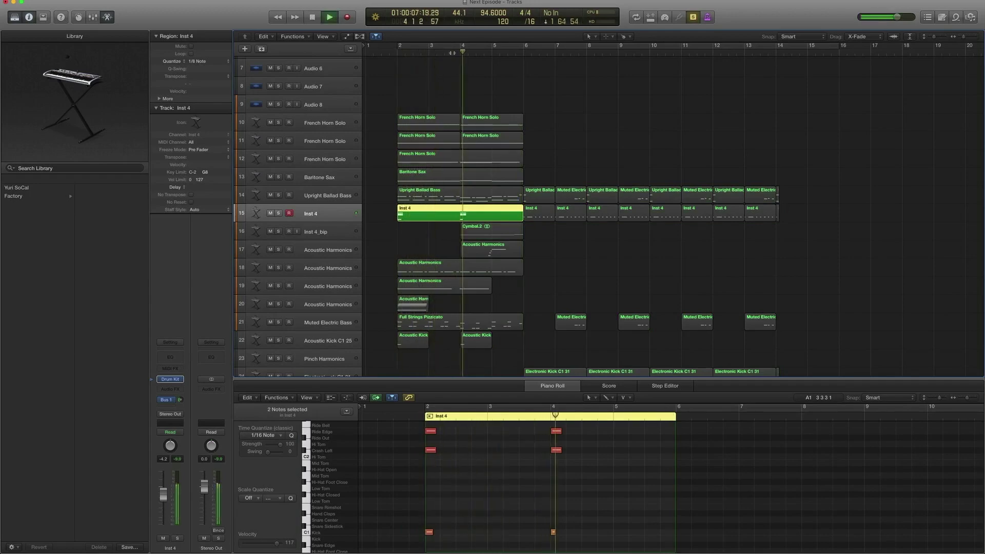
key(space)
key(ctrl+s)
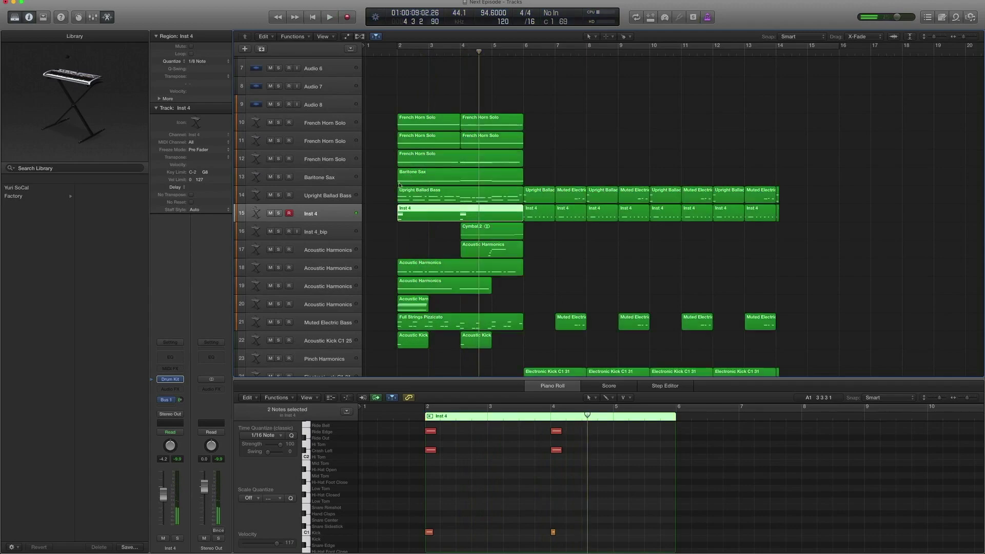
Step: Select the bars 2 to 6 regions on tracks 10 through 15 and play them together in solo
drag(387, 215, 507, 113)
key(ctrl+s)
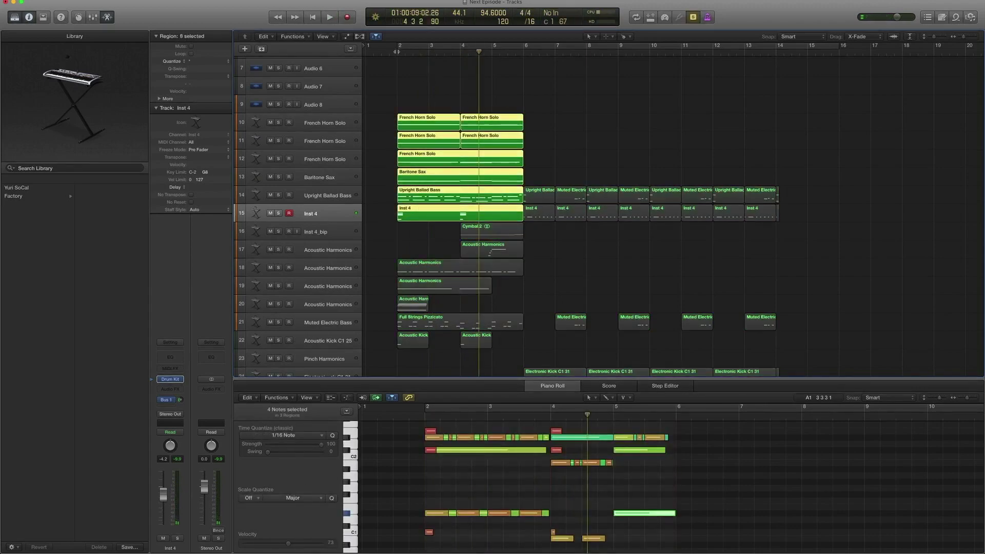
key(shift+space)
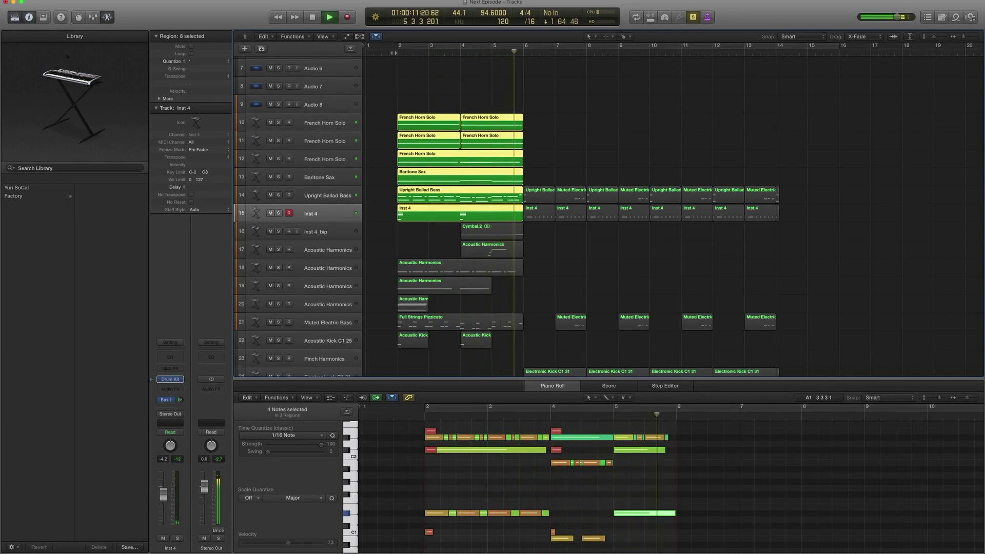
key(space)
key(ctrl+s)
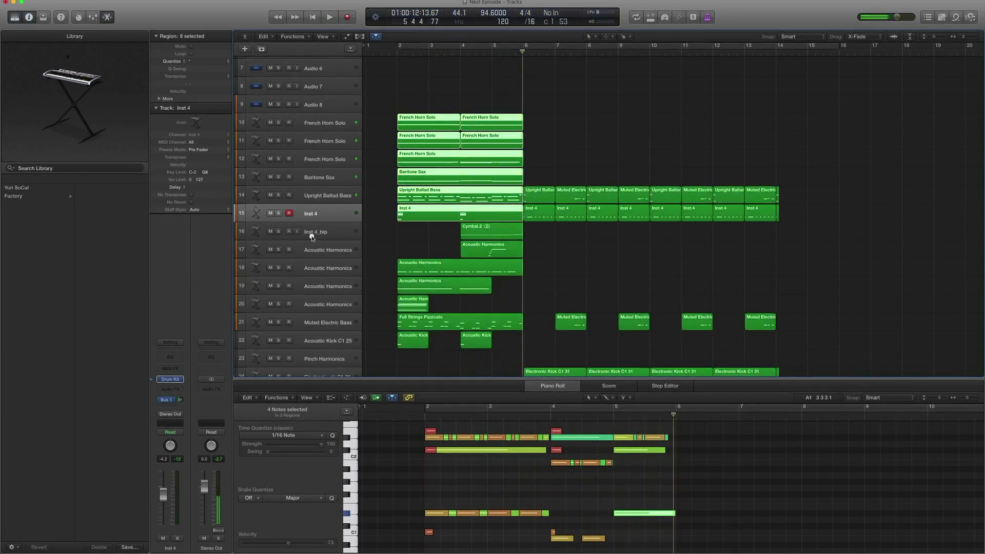
Step: View the Cymbal.2 waveform on the Inst 4_bip track in the Track editor, then compare it with the Inst 4 track's notes
click(311, 234)
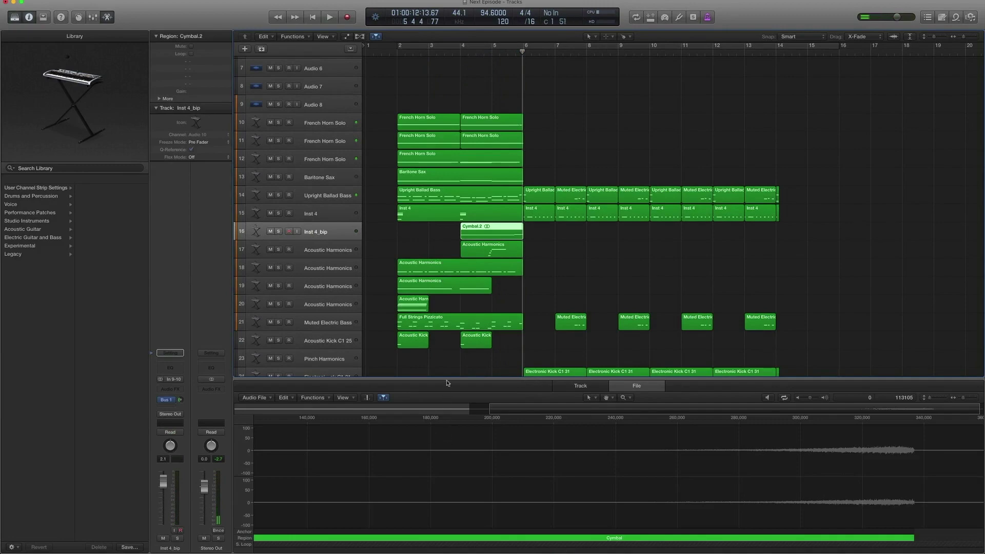
click(574, 387)
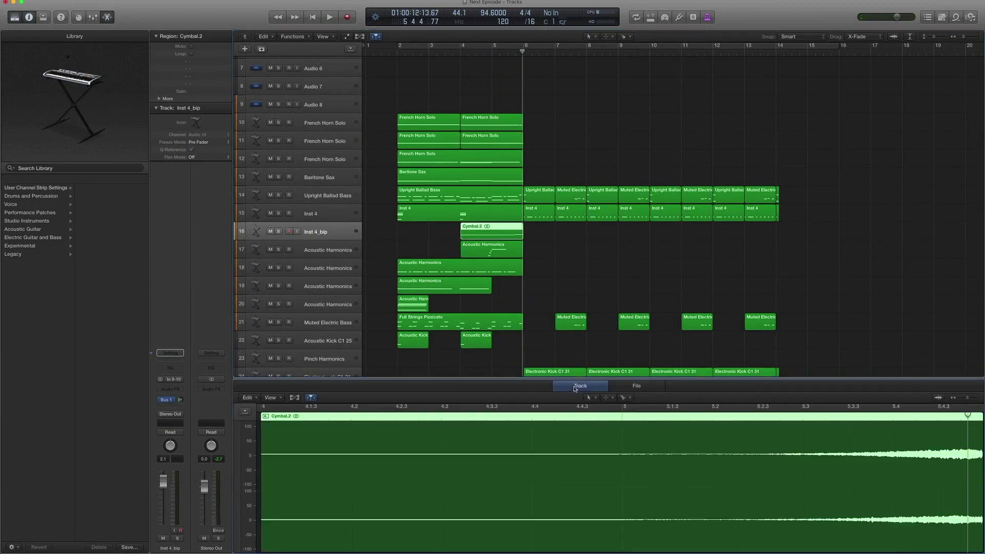
scroll(493, 441, left, 2)
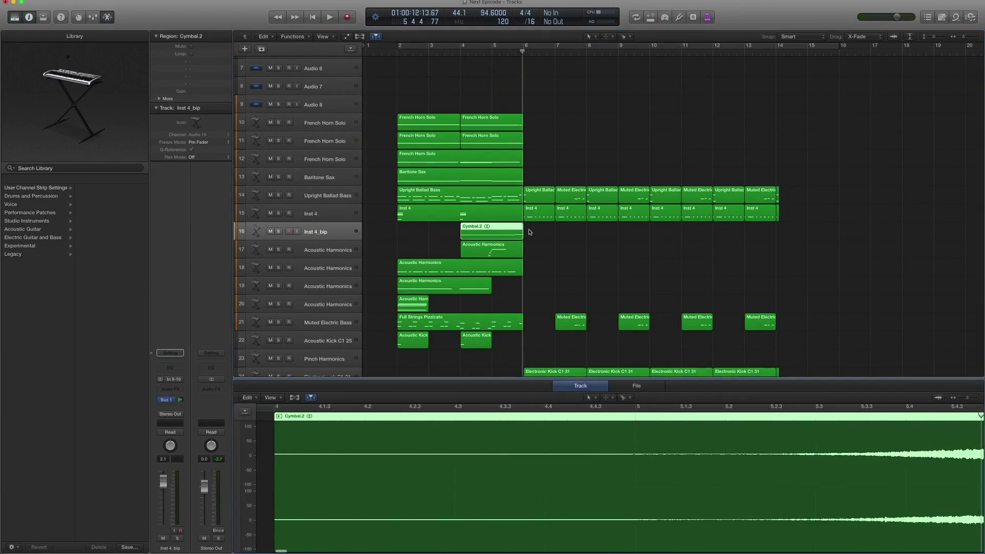
click(320, 216)
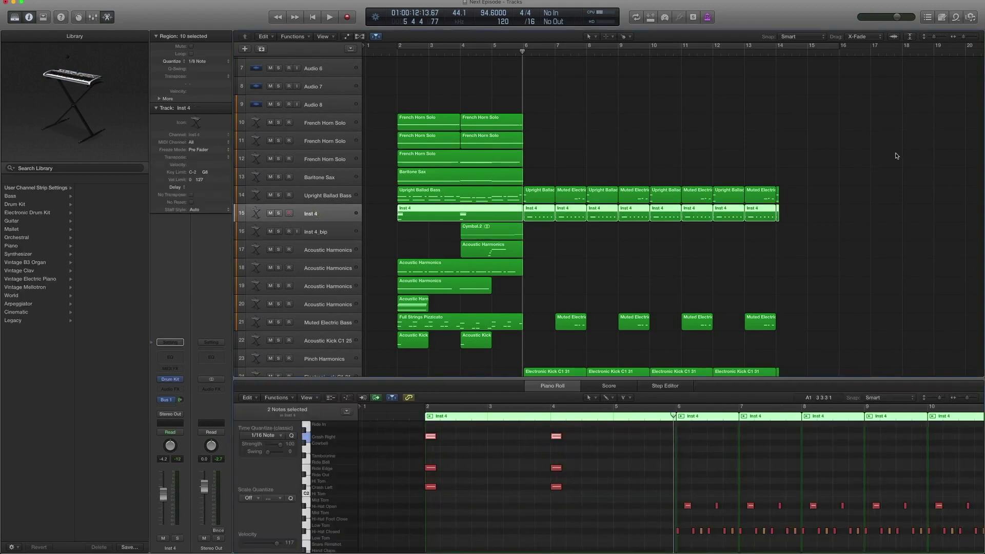
click(841, 52)
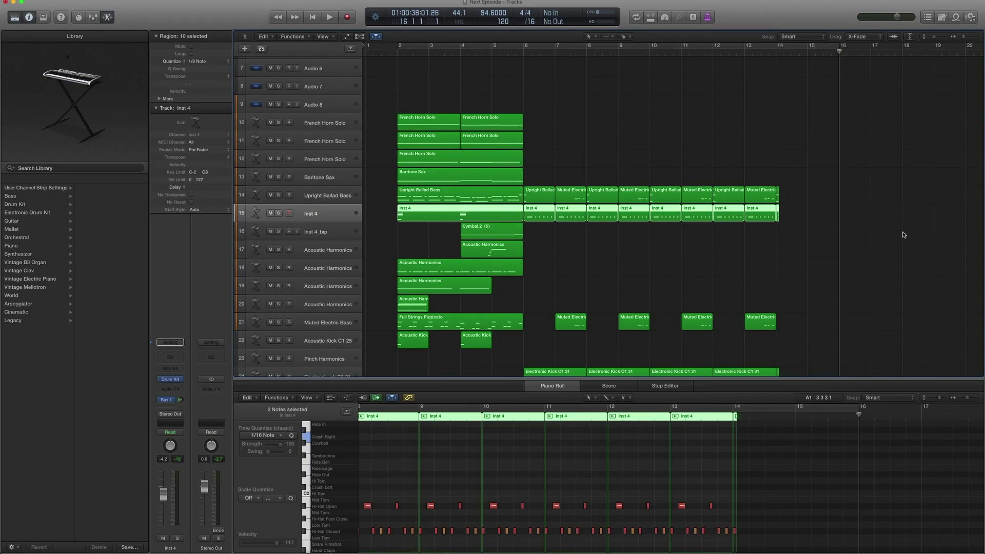
Step: Find the Bounce in Place command for the first Inst 4 region, then return to the Cymbal.2 region
click(324, 235)
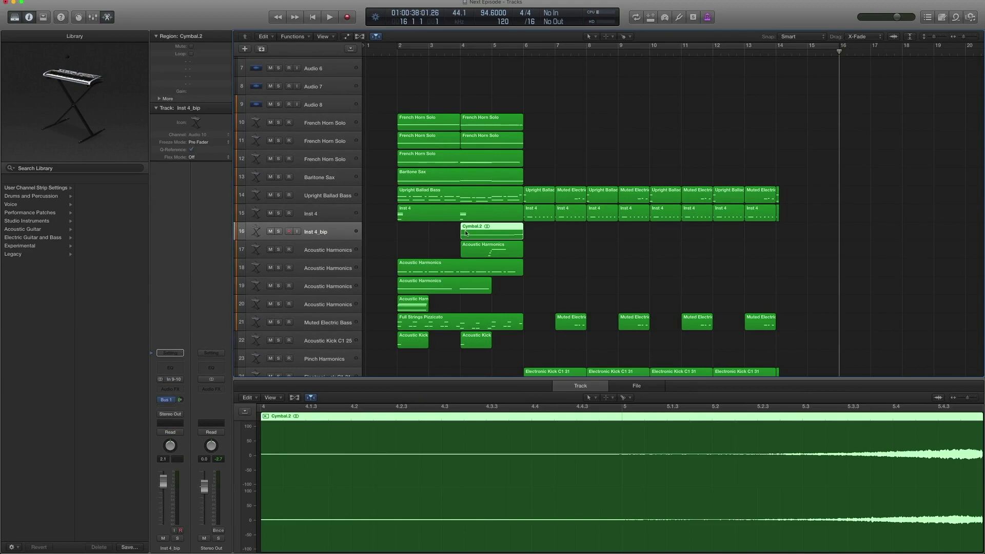
click(437, 218)
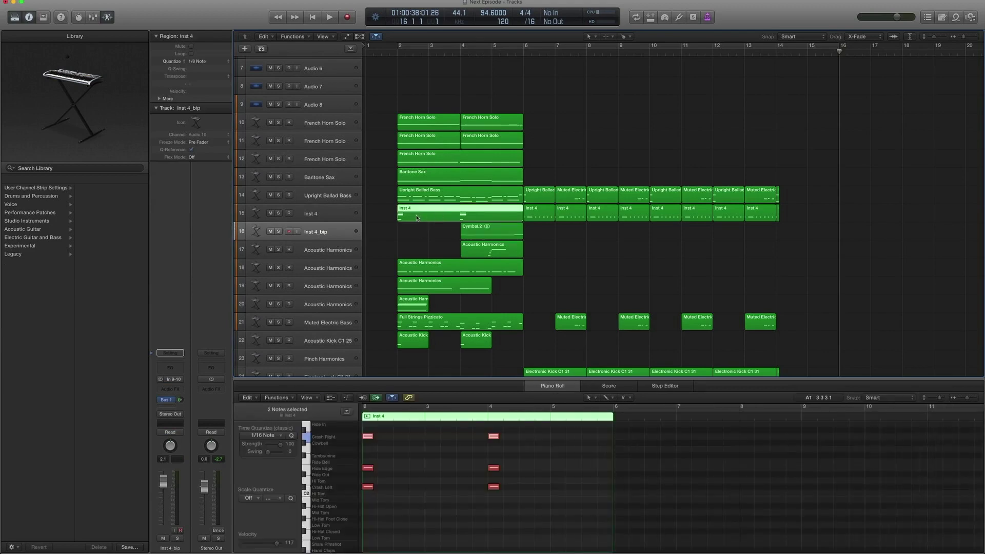
right_click(416, 217)
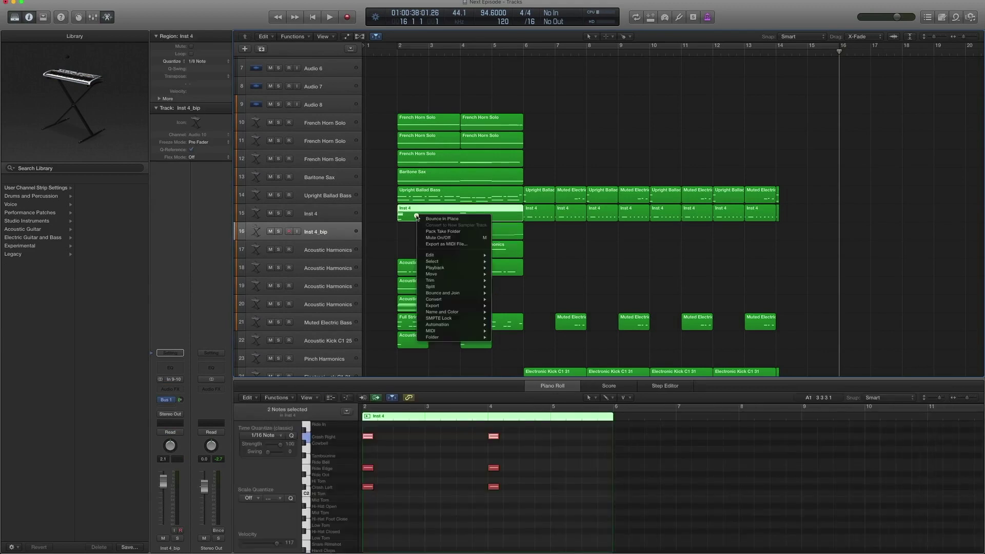
click(442, 220)
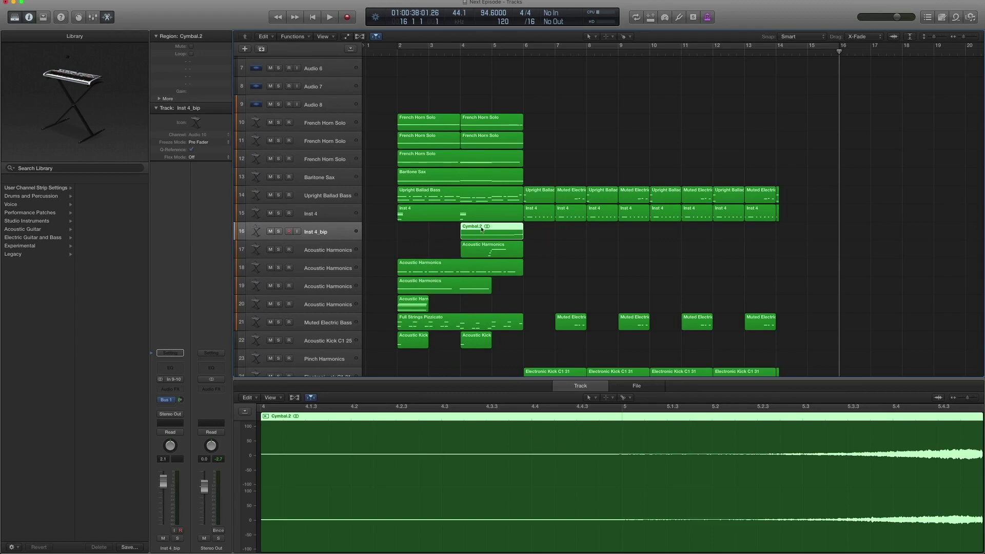
Step: Show the Cymbal.2 region in the audio File editor and locate the Reverse function
click(635, 387)
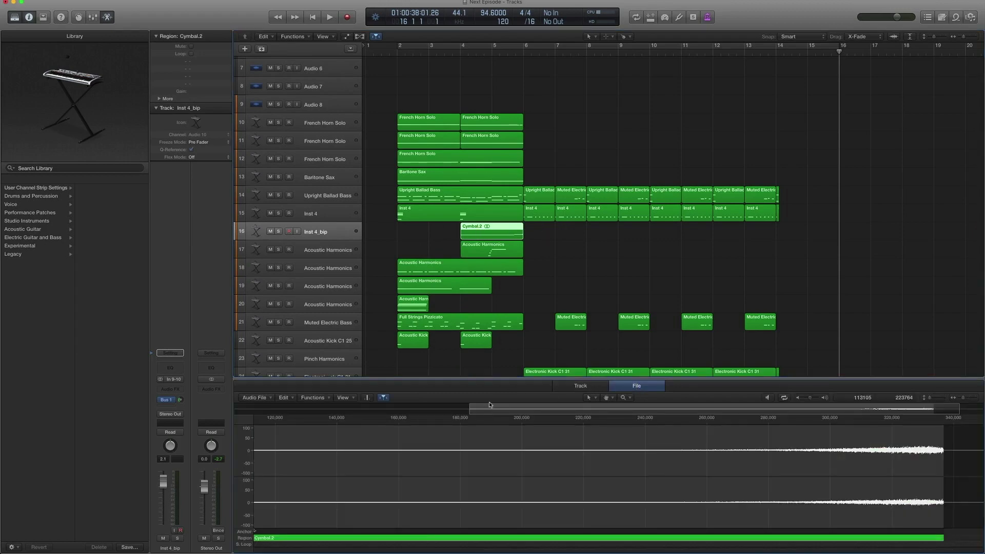
click(309, 399)
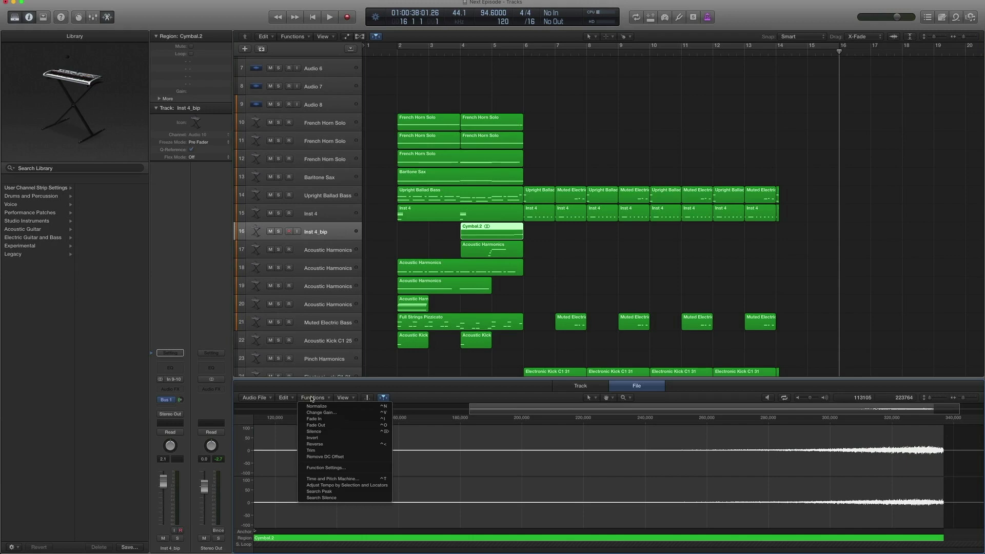
click(324, 445)
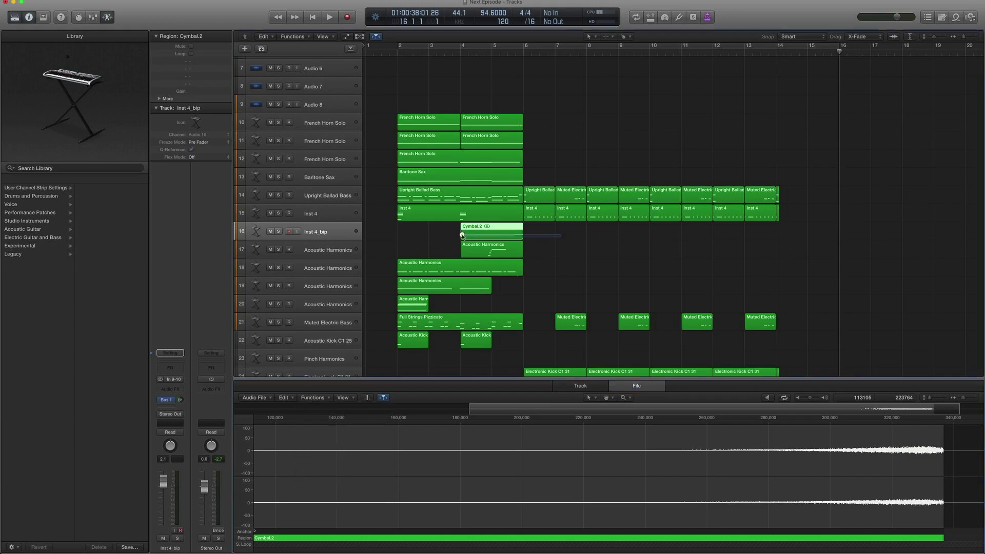
Step: Play the Cymbal.2 region in solo from bar 4, then turn solo off
key(ctrl+s)
key(space)
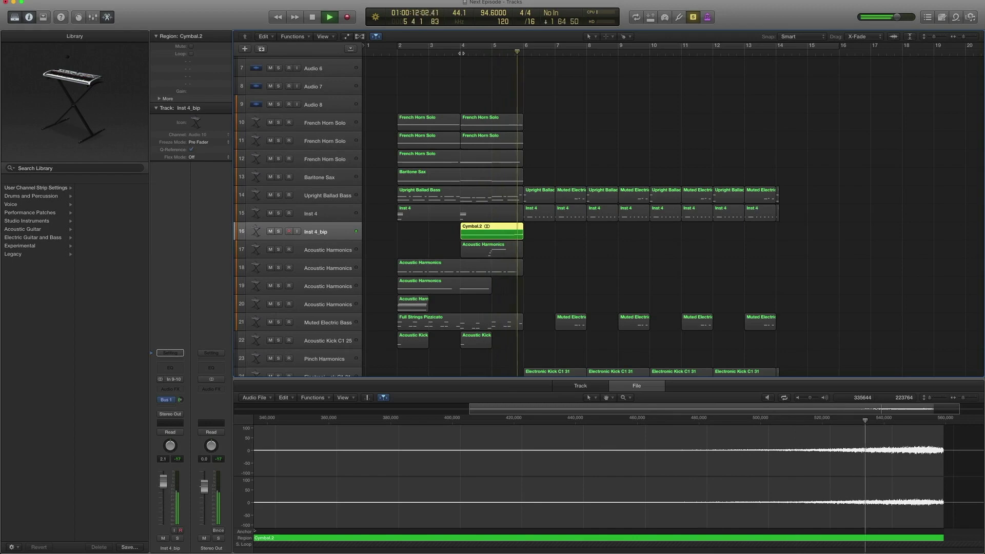
key(space)
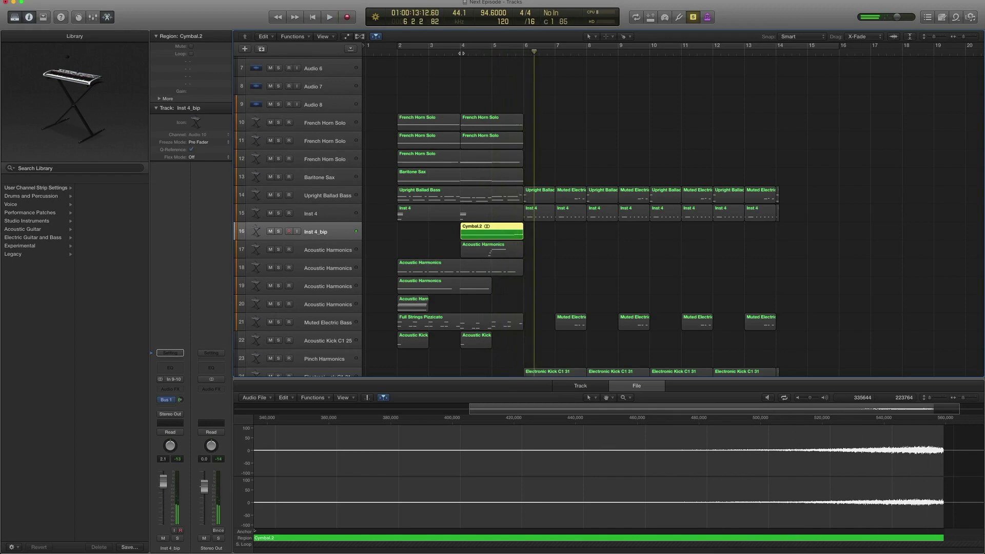
key(super+a)
Step: Inspect the track 18 Acoustic Harmonics notes, its EXS24 instrument in the library and its Amp Designer preset
scroll(480, 100, down, 3)
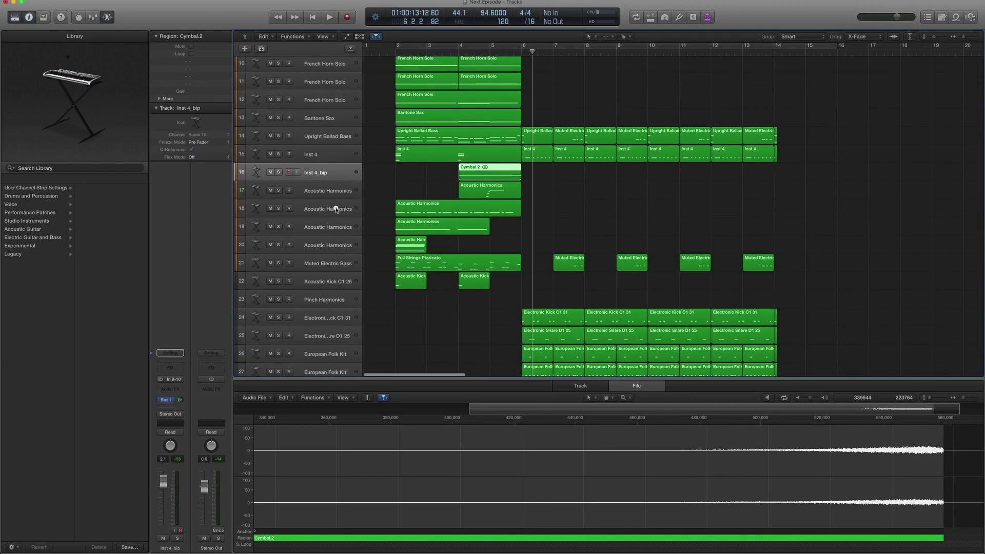
click(336, 209)
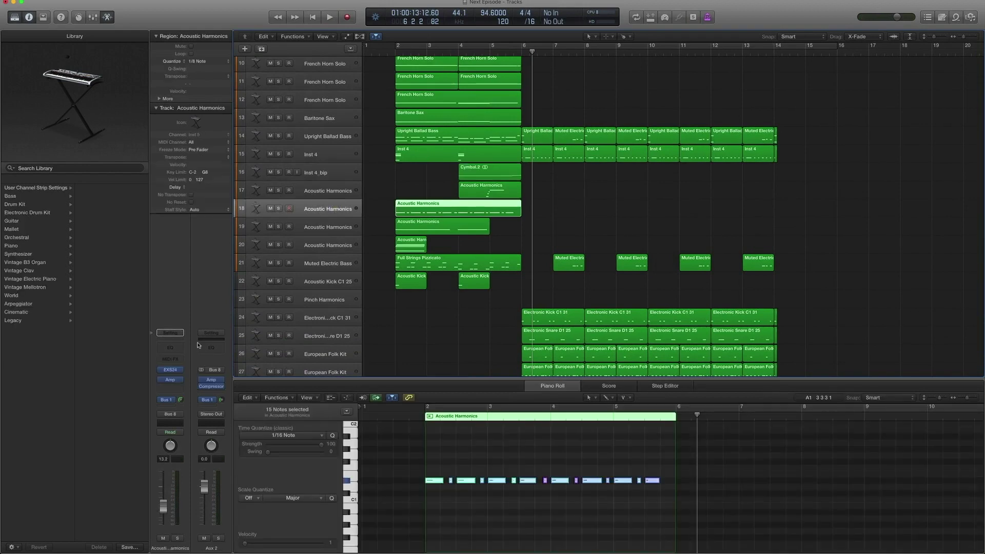
click(152, 370)
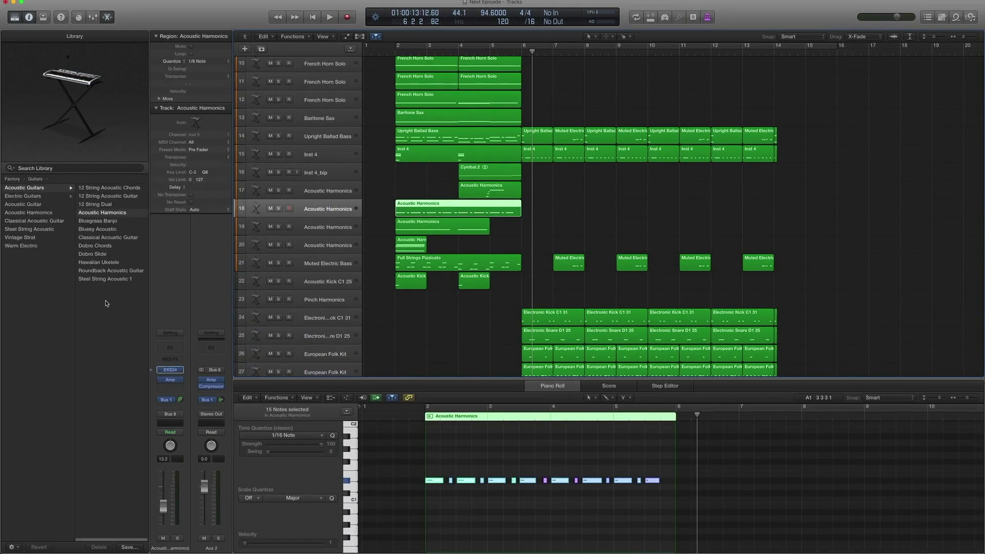
scroll(40, 237, right, 4)
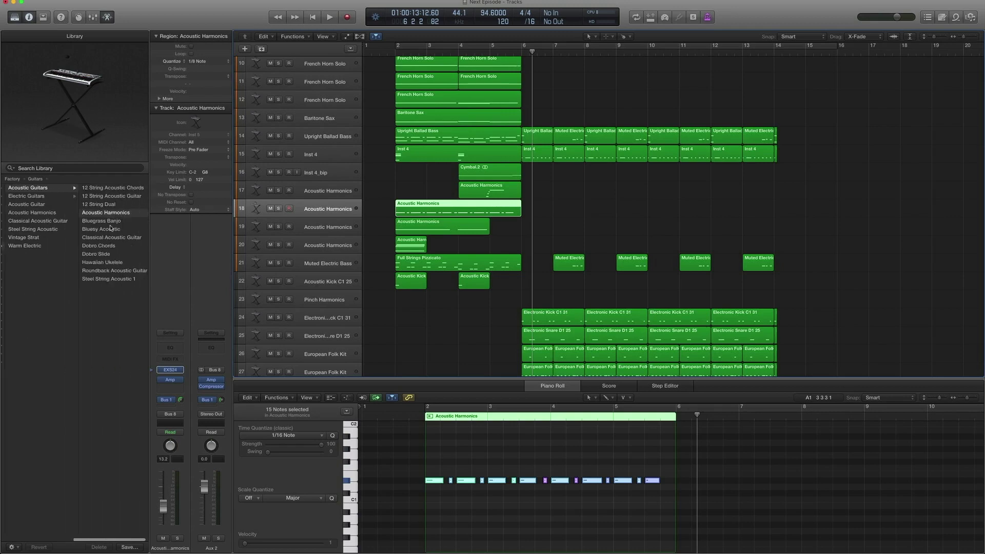
click(171, 380)
click(96, 33)
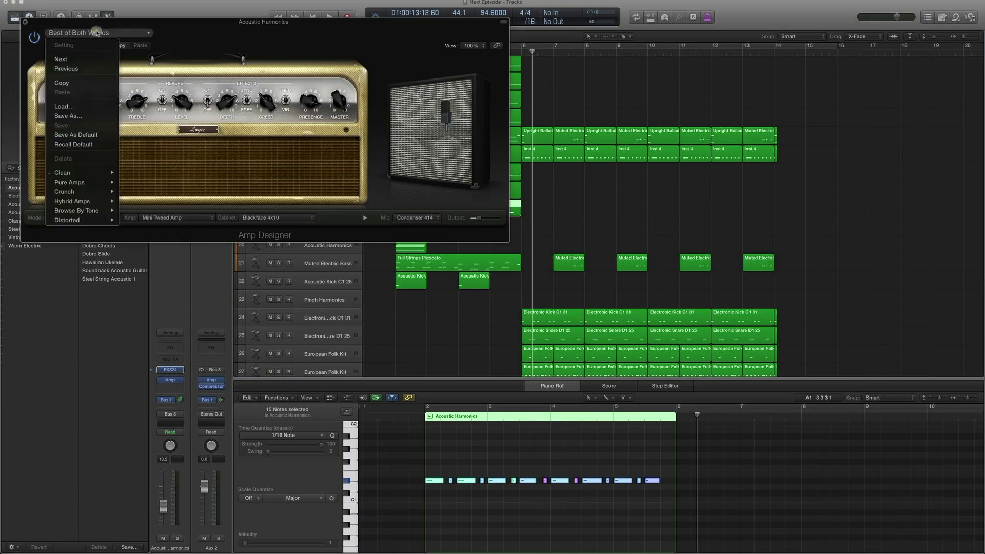
mouse_move(98, 172)
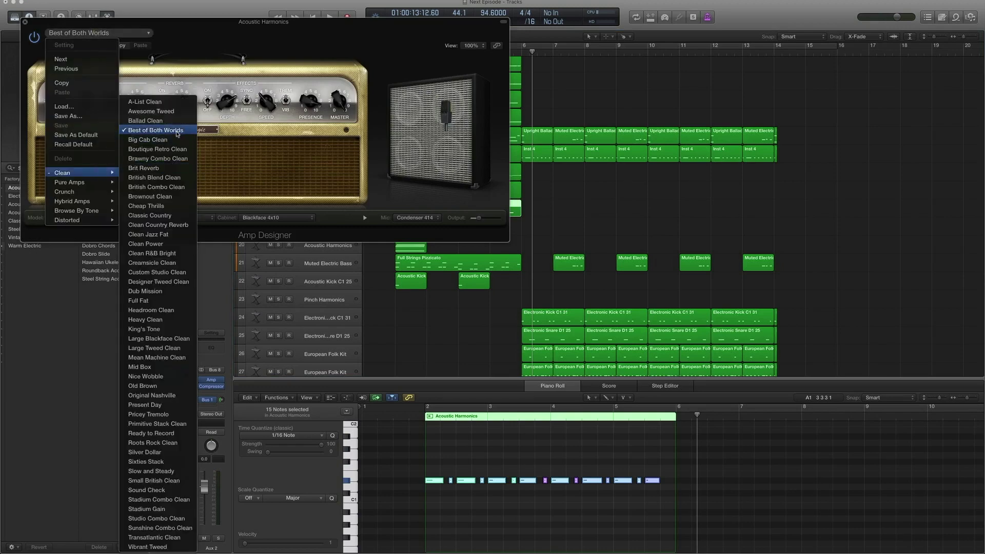
click(25, 22)
click(25, 22)
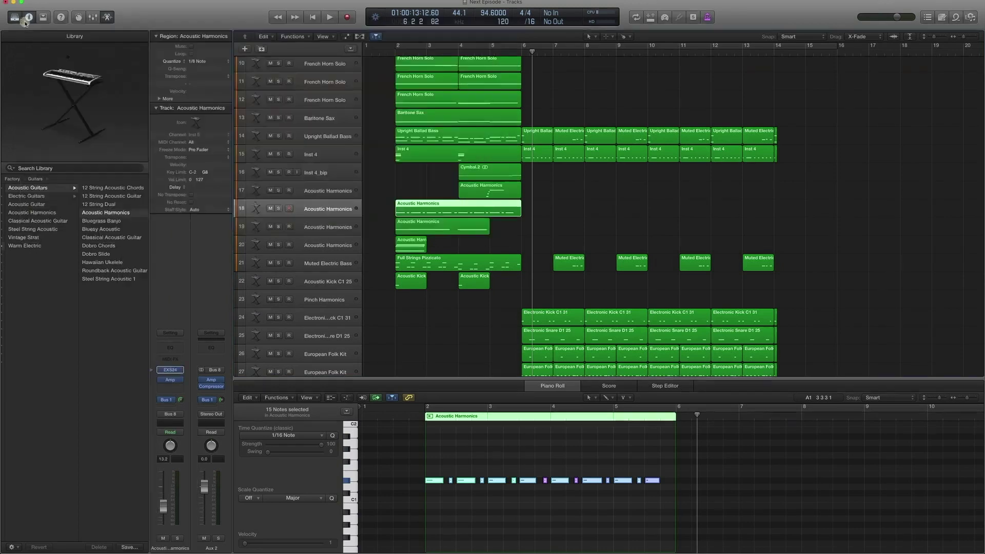
Step: Play the Acoustic Harmonics region on track 18 in solo from bar 2
drag(587, 212, 429, 209)
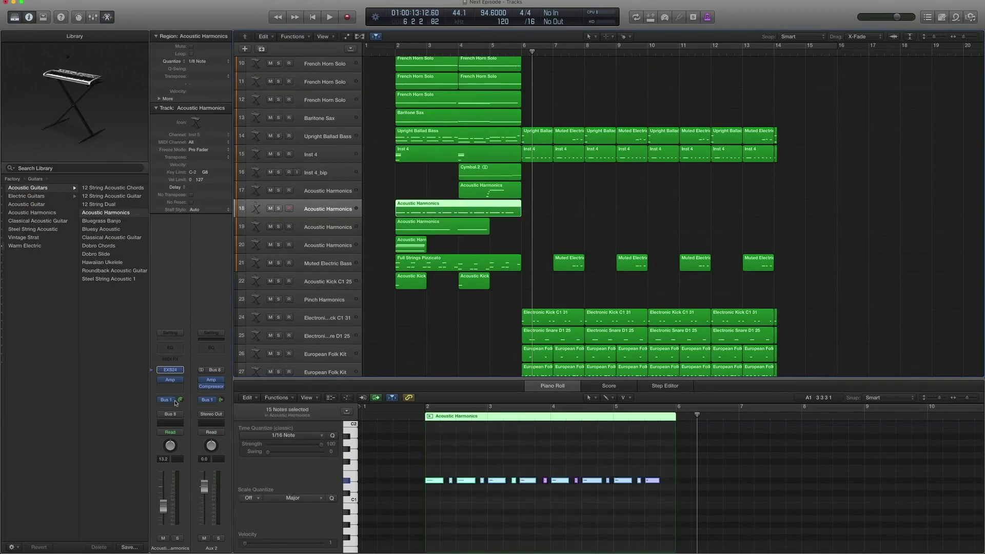
scroll(461, 150, down, 1)
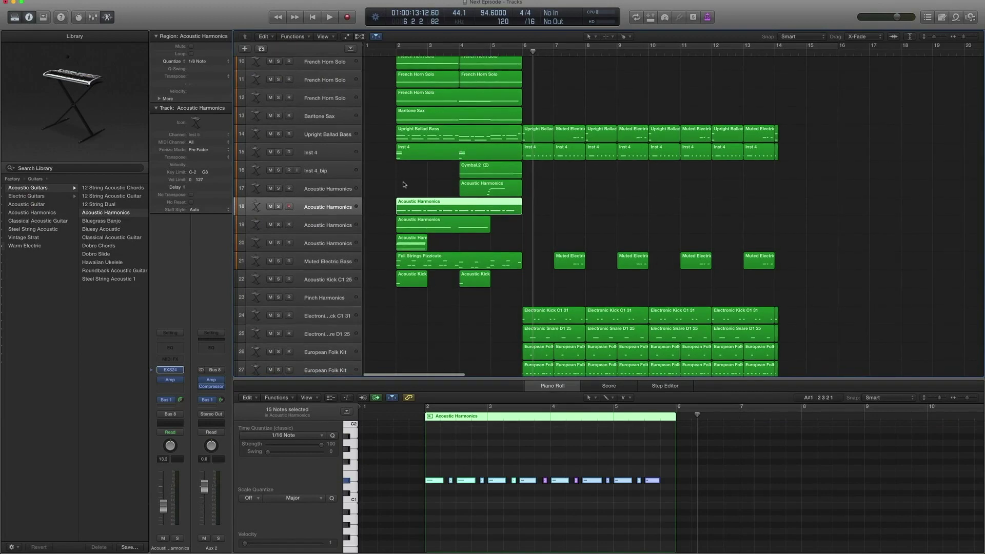
key(ctrl+s)
key(shift+space)
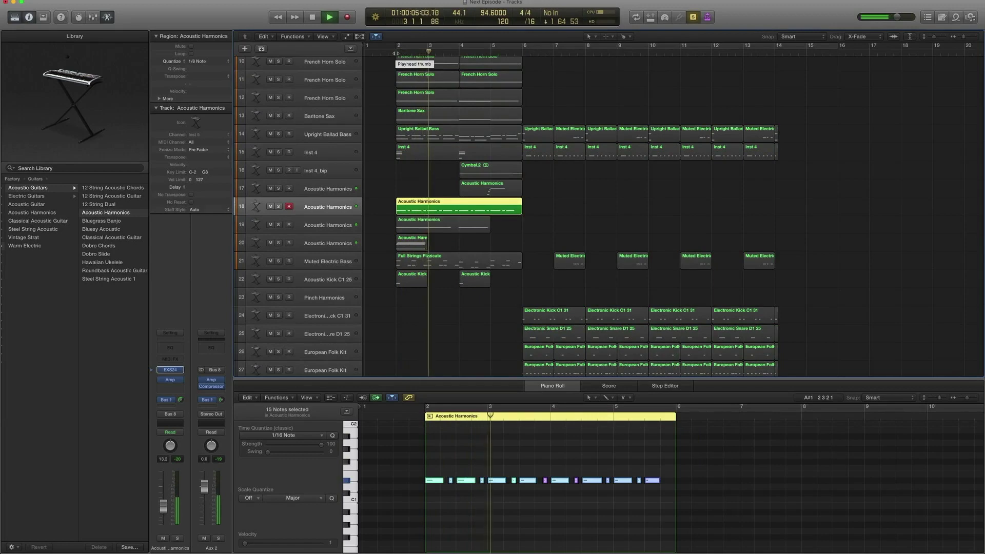
key(space)
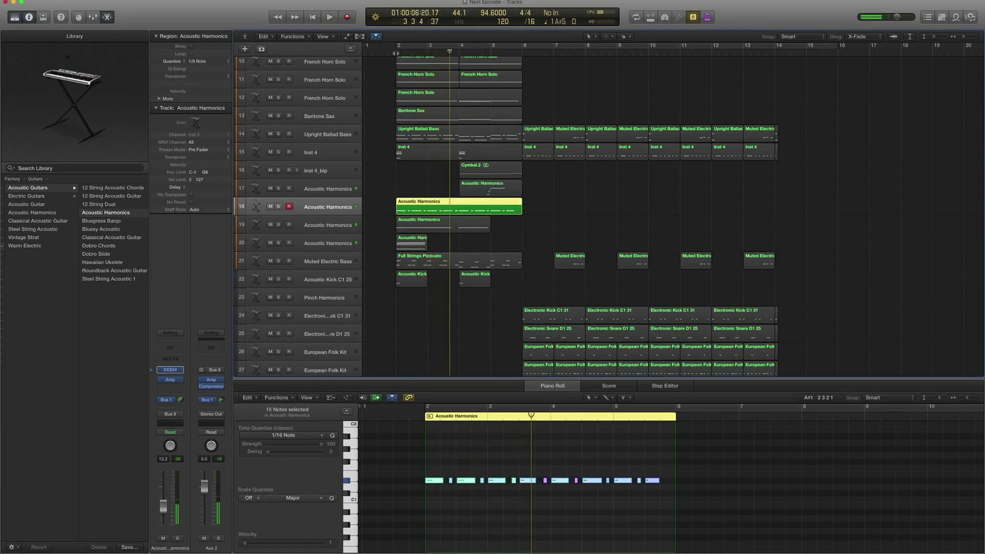
Step: View the notes on Acoustic Harmonics track 17 and play its region in solo from about mid-bar 4, then turn solo off
click(344, 191)
scroll(491, 90, down, 1)
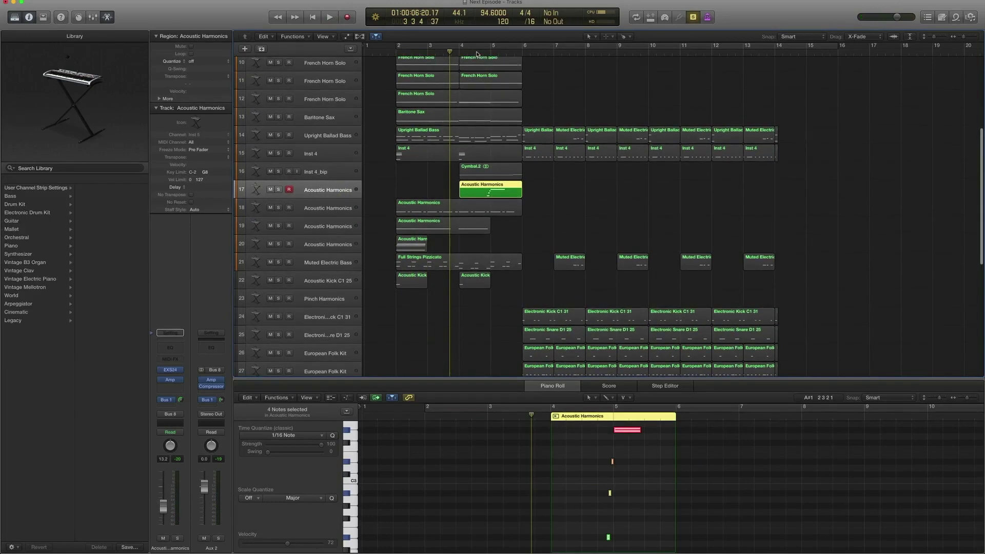
click(476, 52)
key(space)
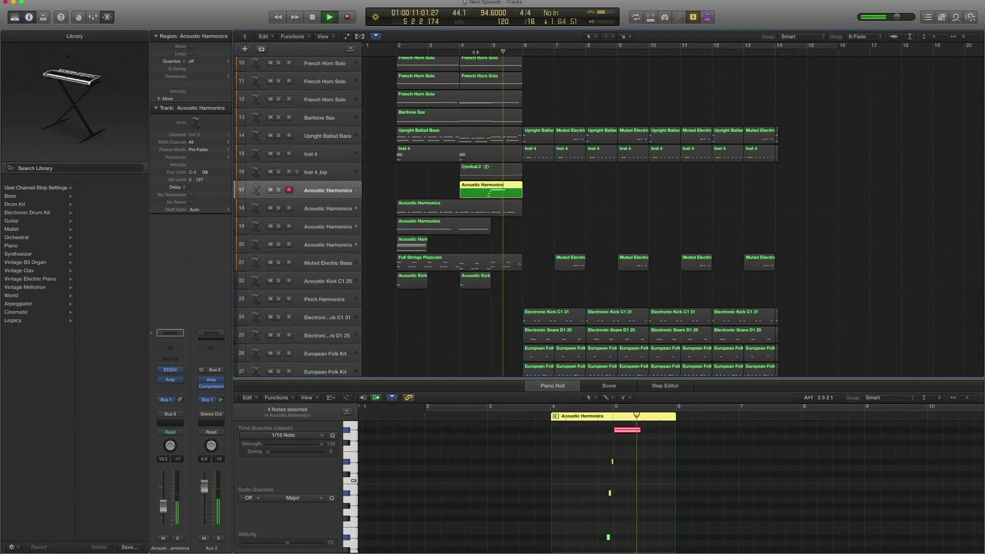
key(space)
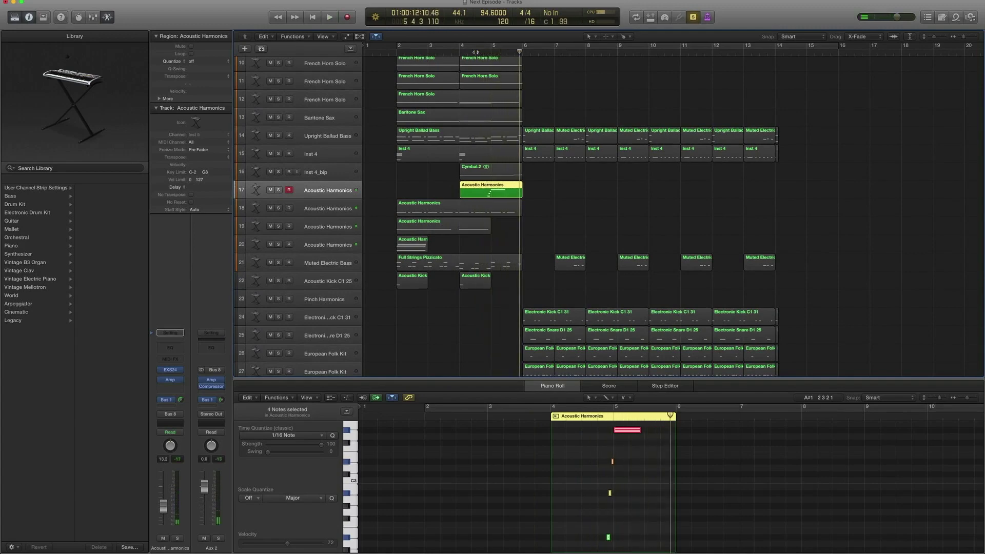
key(ctrl+s)
Step: View the notes on Acoustic Harmonics track 19 and play its region in solo from bar 2
click(330, 228)
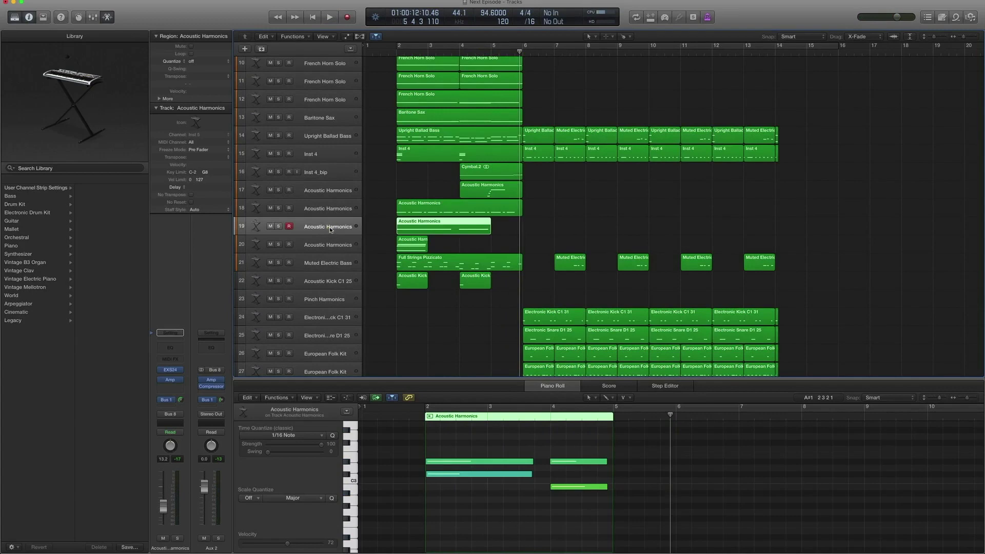
key(ctrl+s)
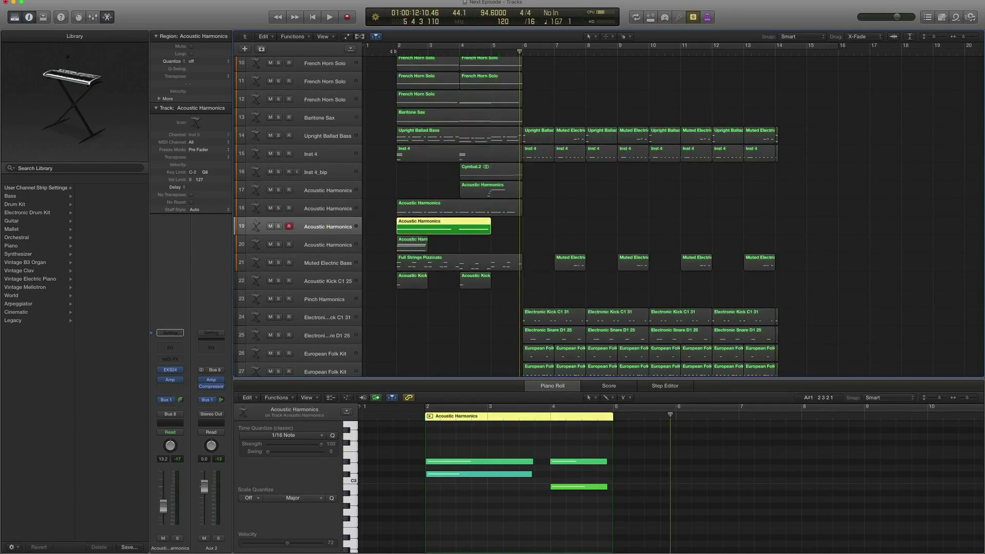
double_click(394, 51)
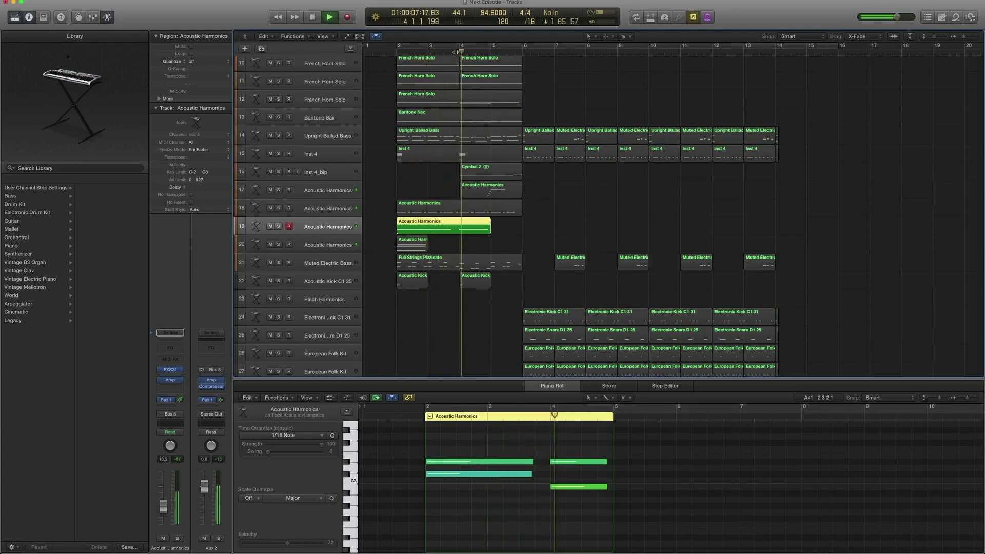
key(space)
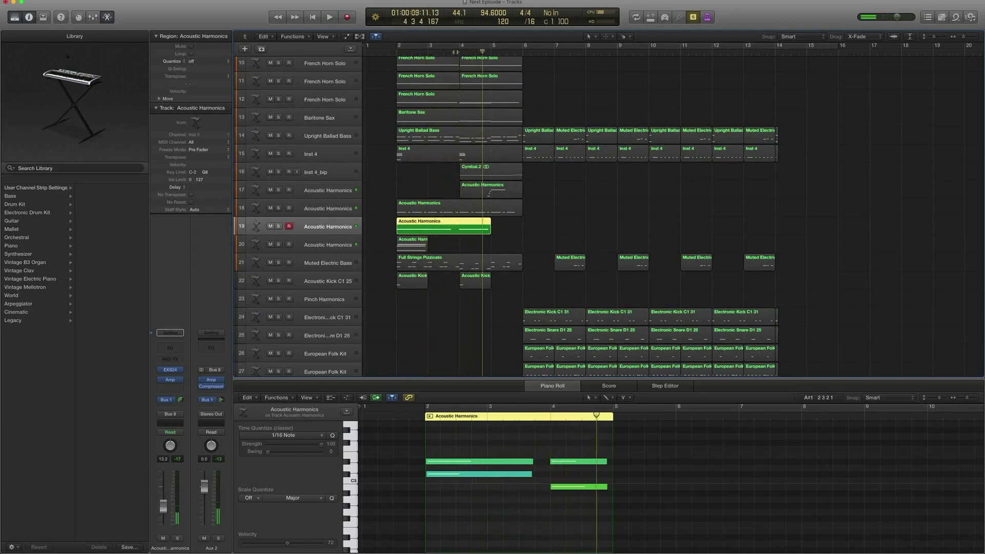
Step: Select the bars 2 to 6 regions on tracks 14 through 19 and play them together in solo
drag(508, 226, 382, 135)
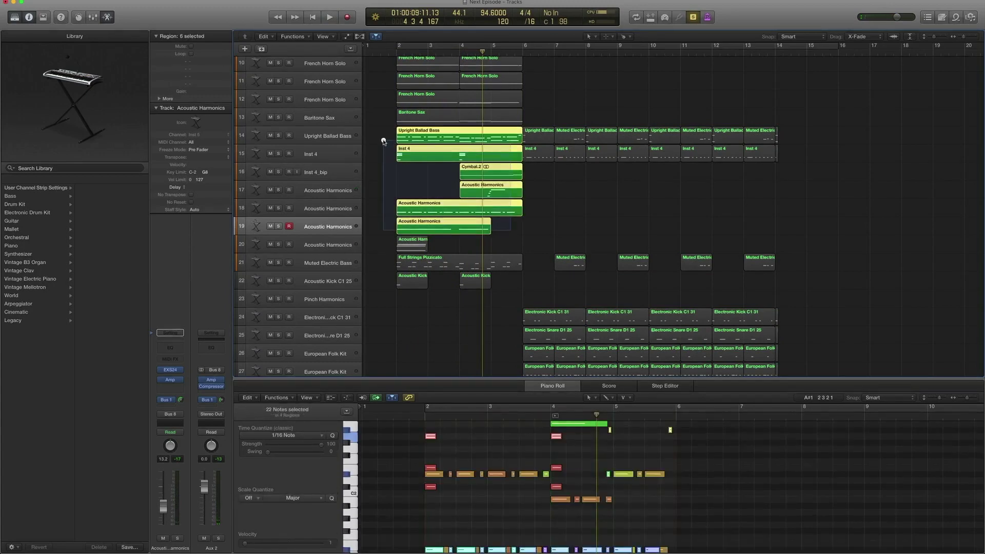
key(shift+space)
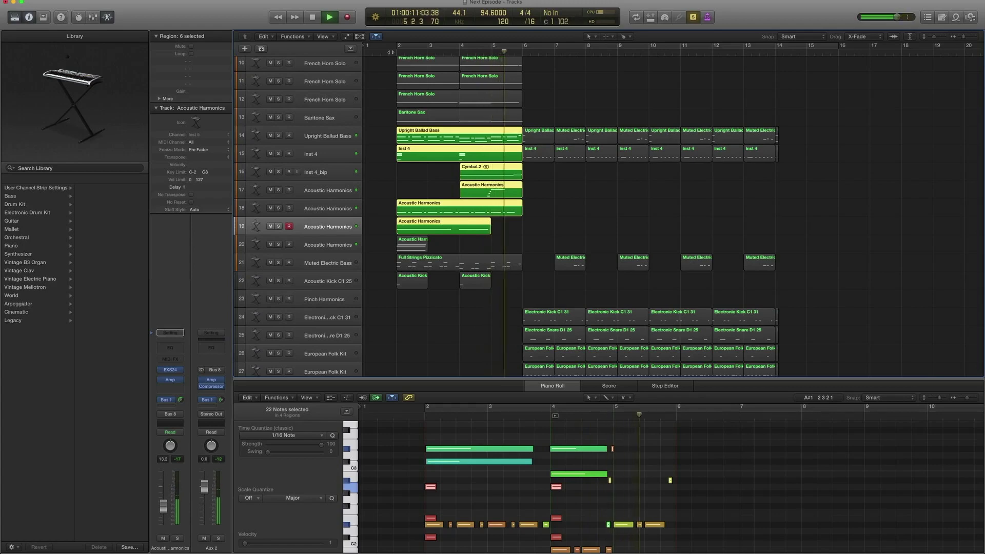
key(space)
Step: View the notes on Acoustic Harmonics track 20 and play its region in solo from bar 2
click(408, 246)
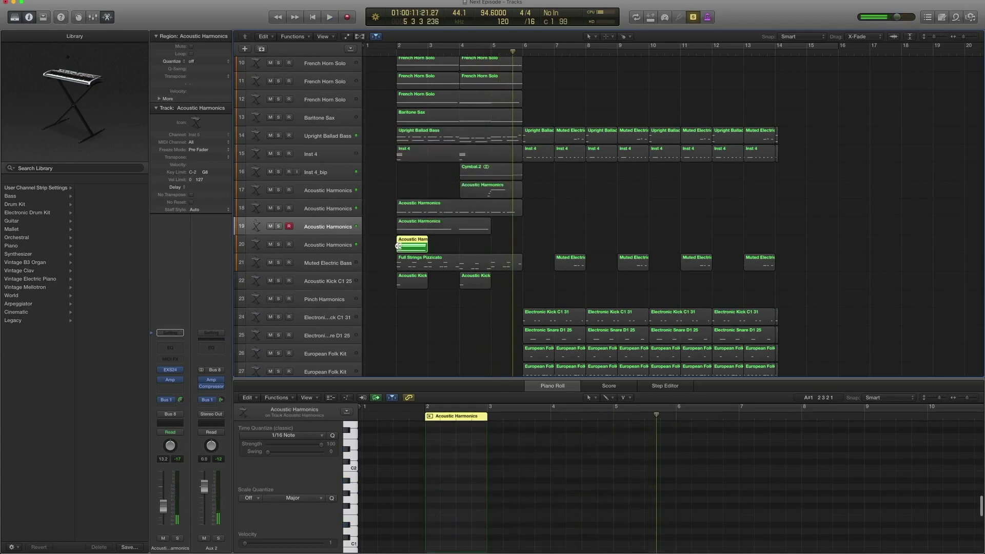
click(330, 246)
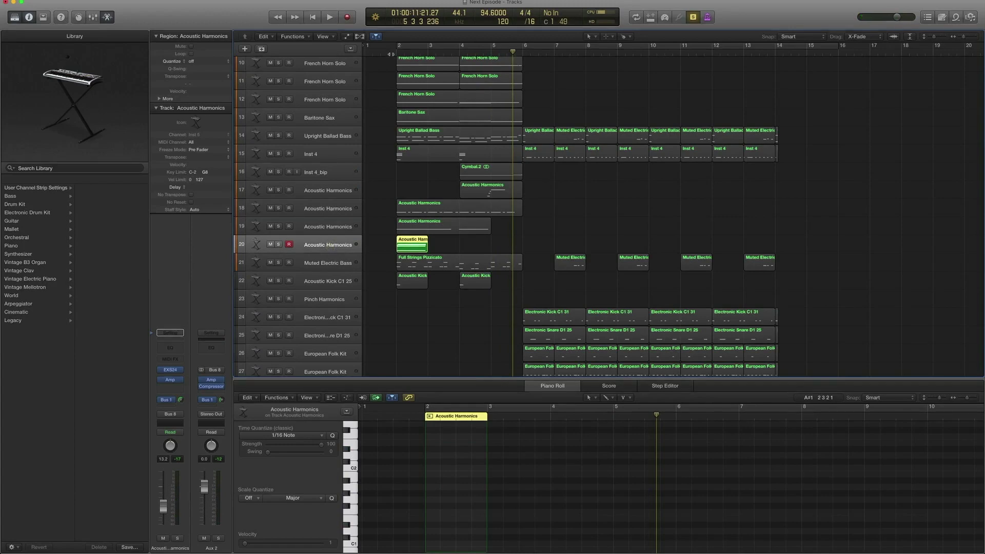
scroll(462, 438, up, 15)
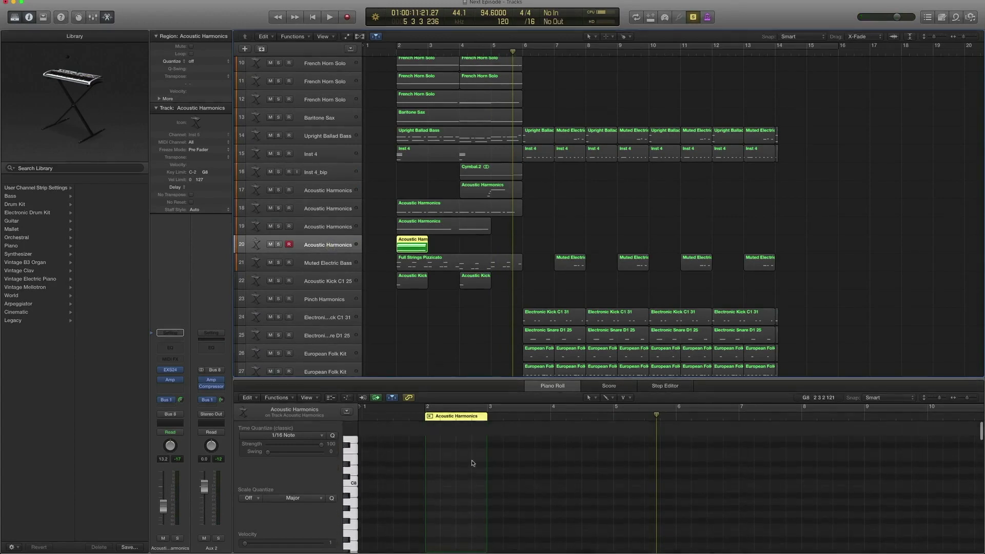
scroll(469, 441, down, 8)
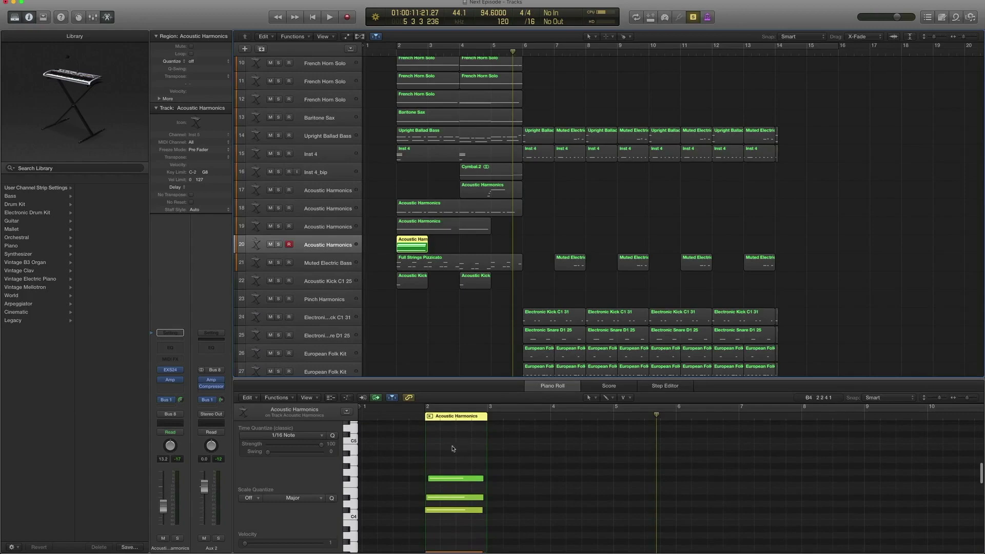
scroll(453, 448, up, 5)
scroll(455, 453, left, 10)
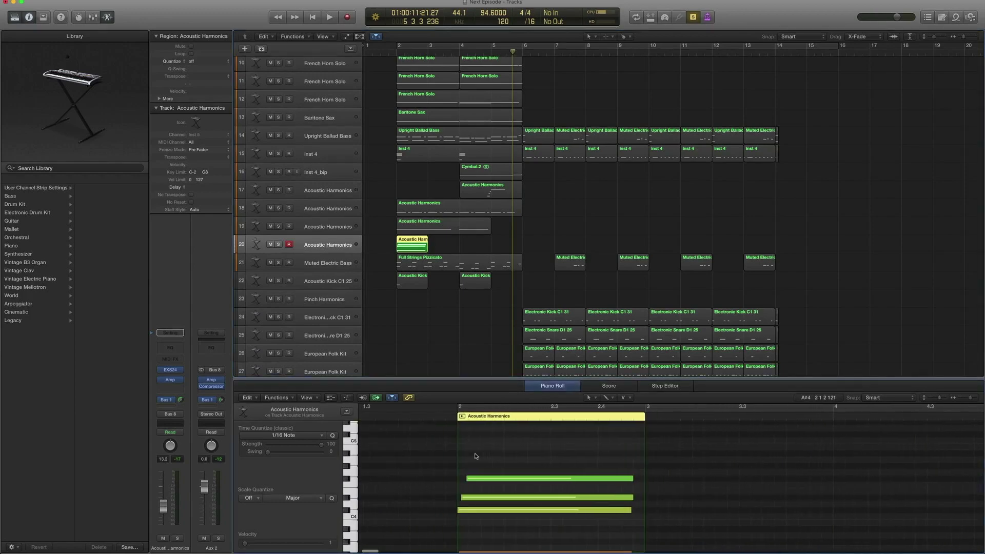
double_click(383, 52)
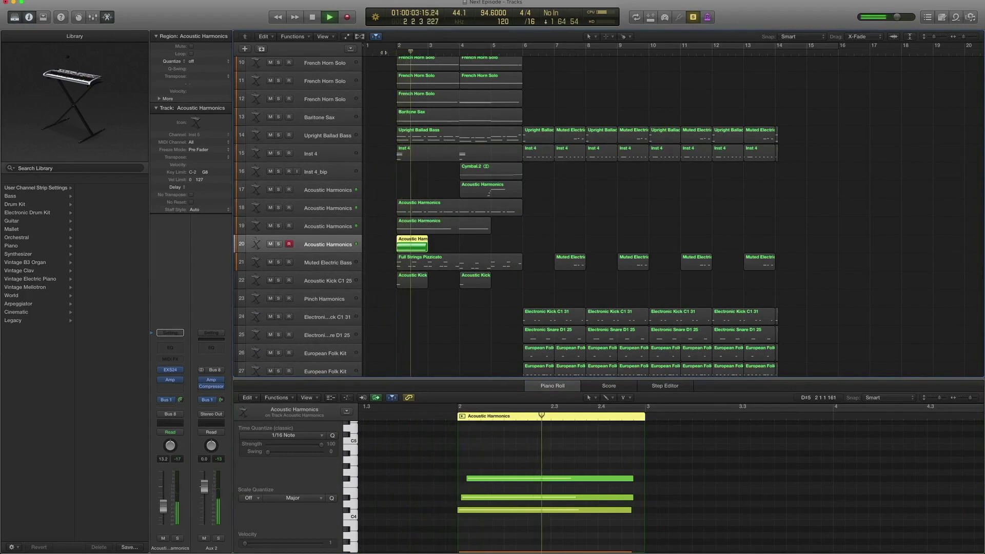
key(space)
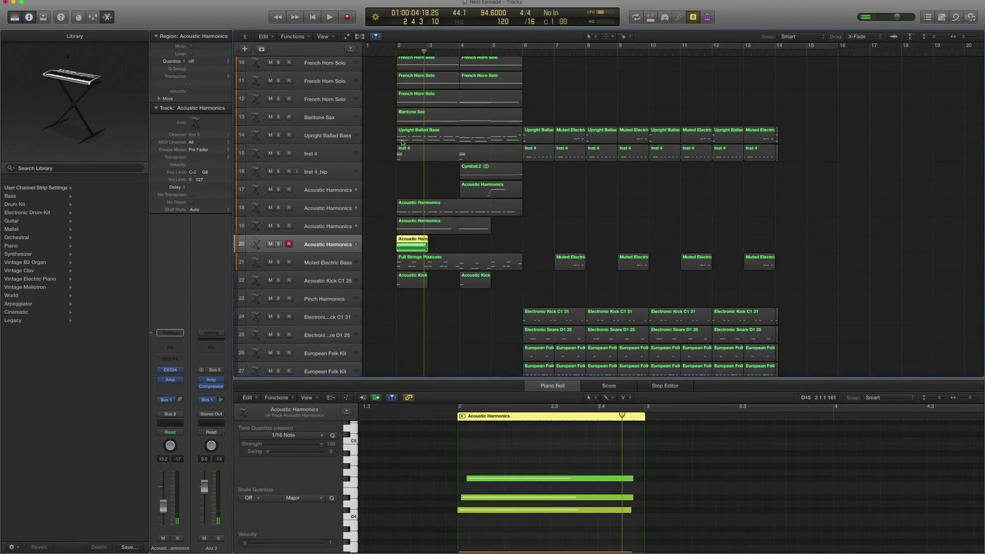
Step: Add the bar 2 regions of the three French Horn Solo tracks and Baritone Sax to the selection and play them together in solo
scroll(402, 142, up, 3)
drag(406, 137, 417, 169)
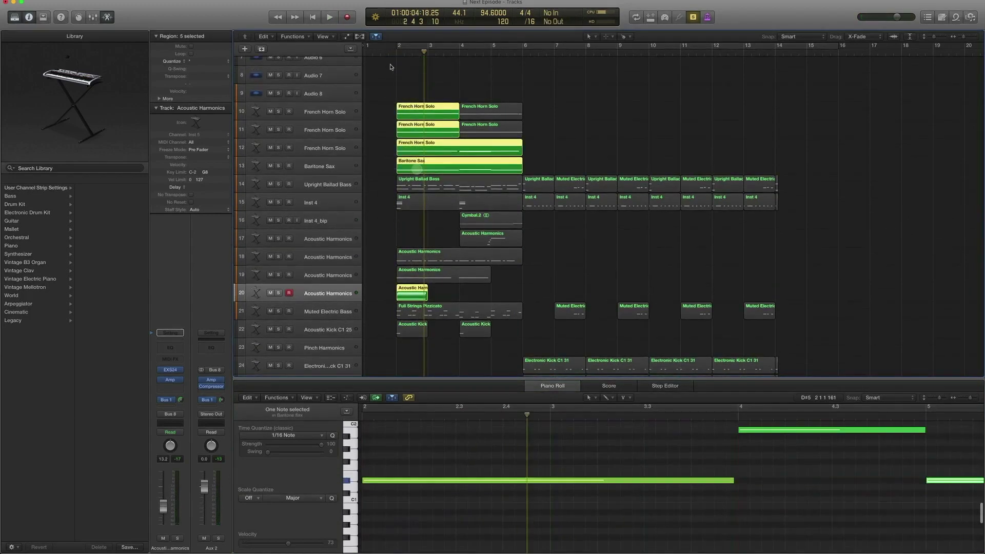
double_click(385, 52)
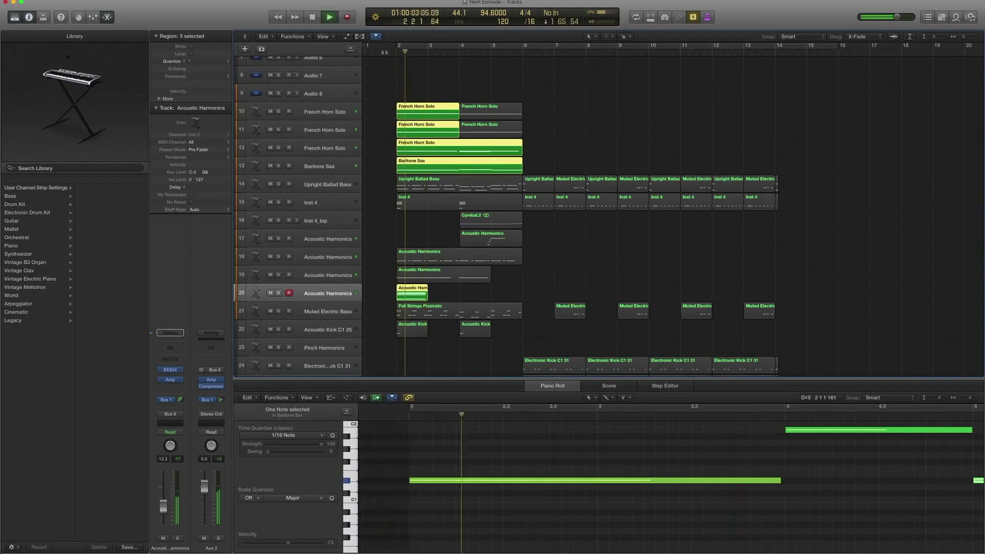
key(space)
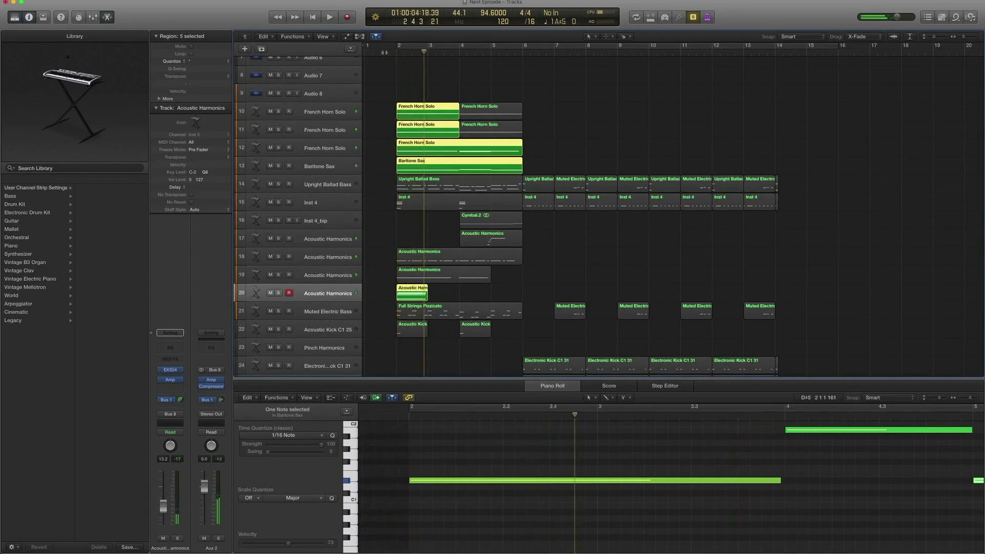
Step: Select Muted Electric Bass track 21 and show its instrument preset in the Library
scroll(361, 285, down, 1)
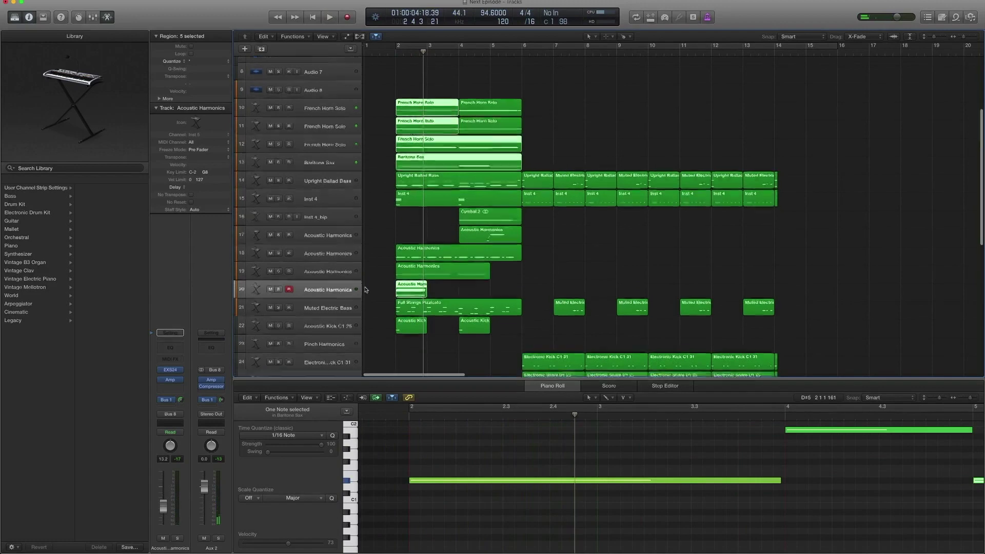
click(329, 293)
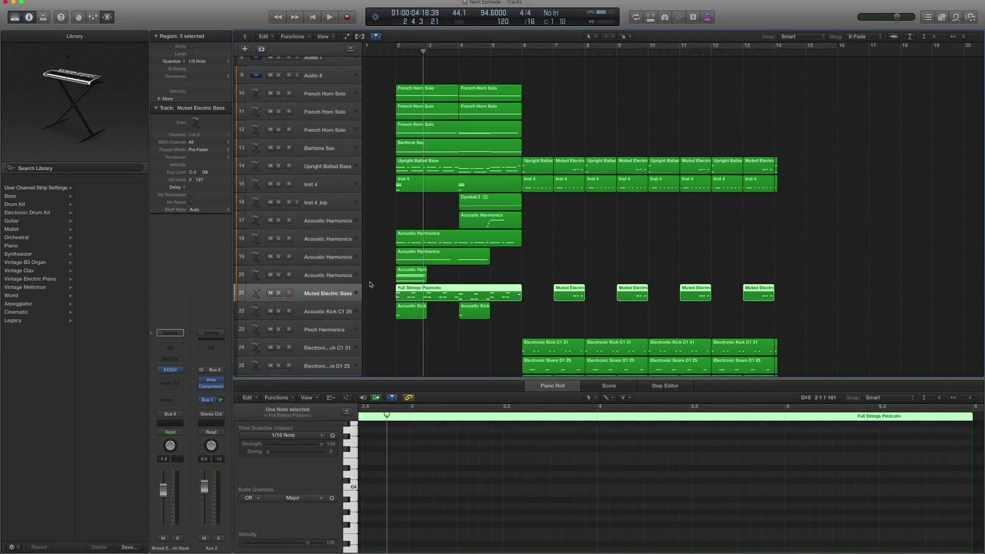
click(152, 372)
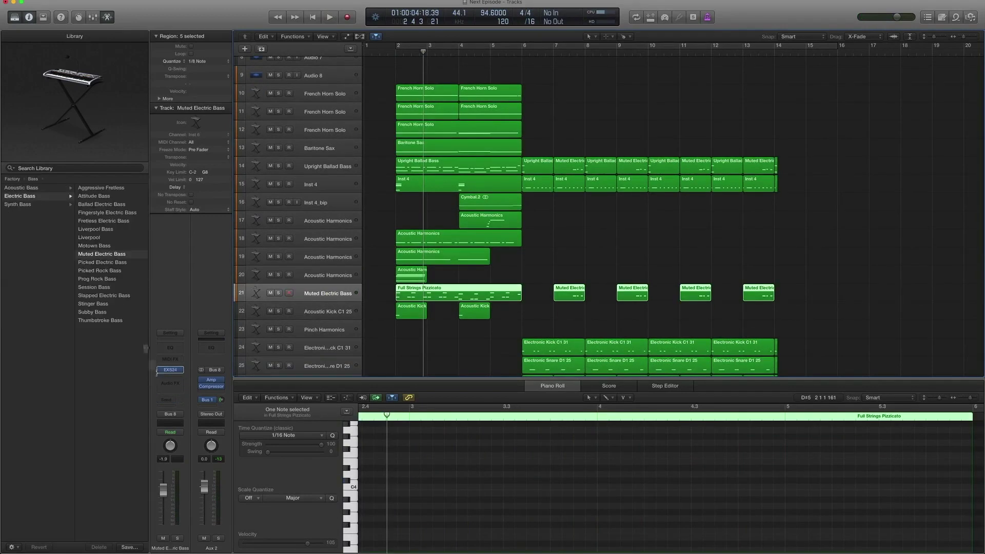
Step: View the notes of the Full Strings Pizzicato region on track 21 and play it in solo
scroll(113, 257, right, 1)
scroll(411, 277, up, 1)
click(495, 290)
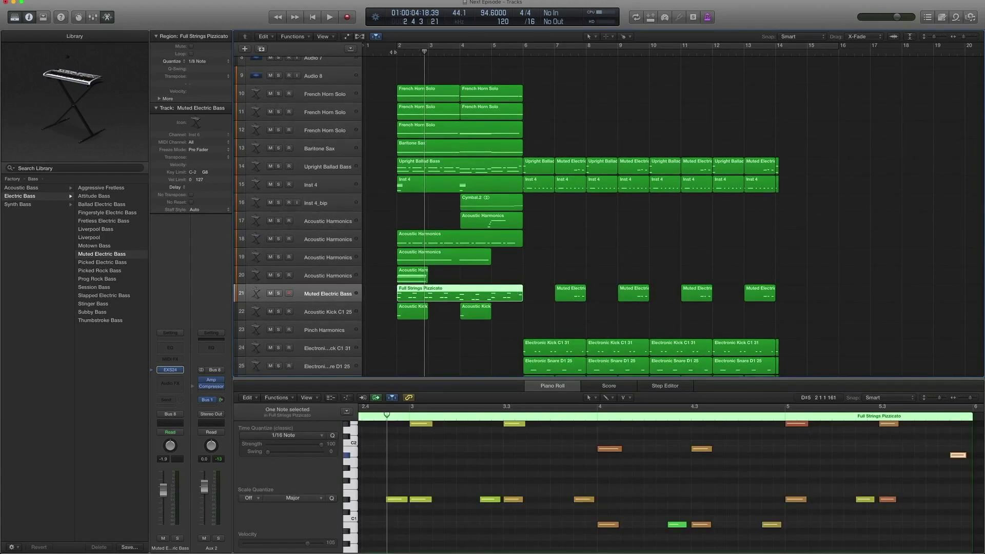
key(ctrl+s)
key(space)
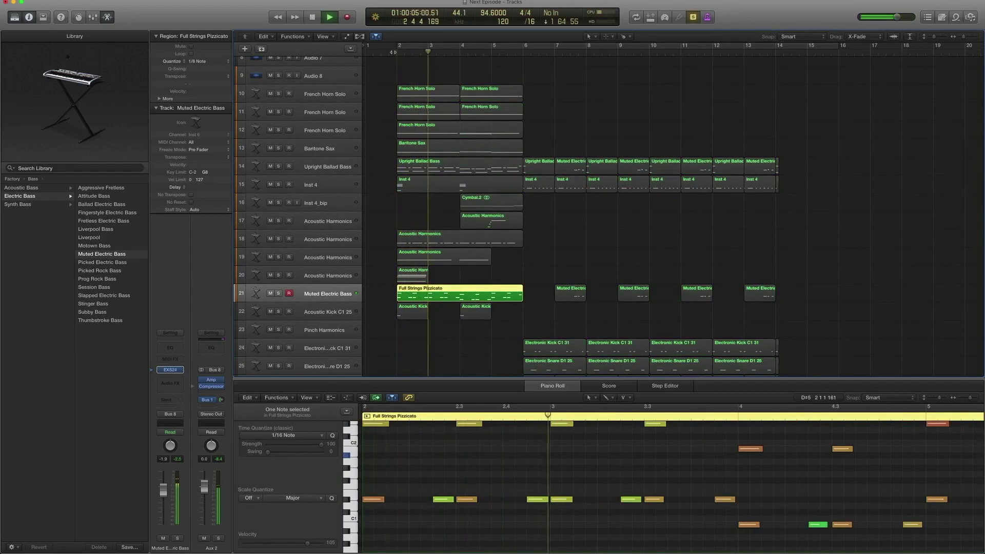
key(space)
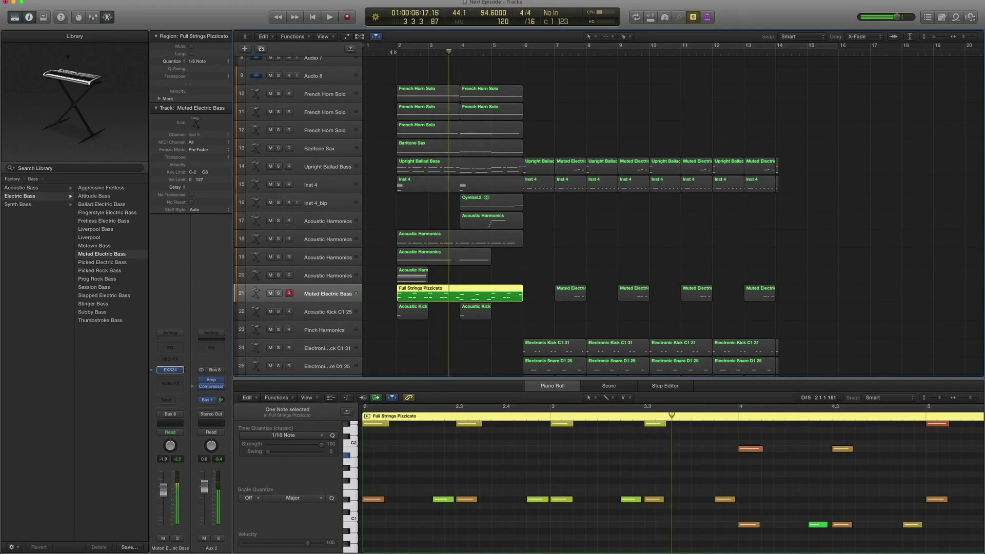
Step: Add the bars 2 to 6 Upright Ballad Bass region to the selection and play both bass regions in solo from bar 2
shift+click(416, 162)
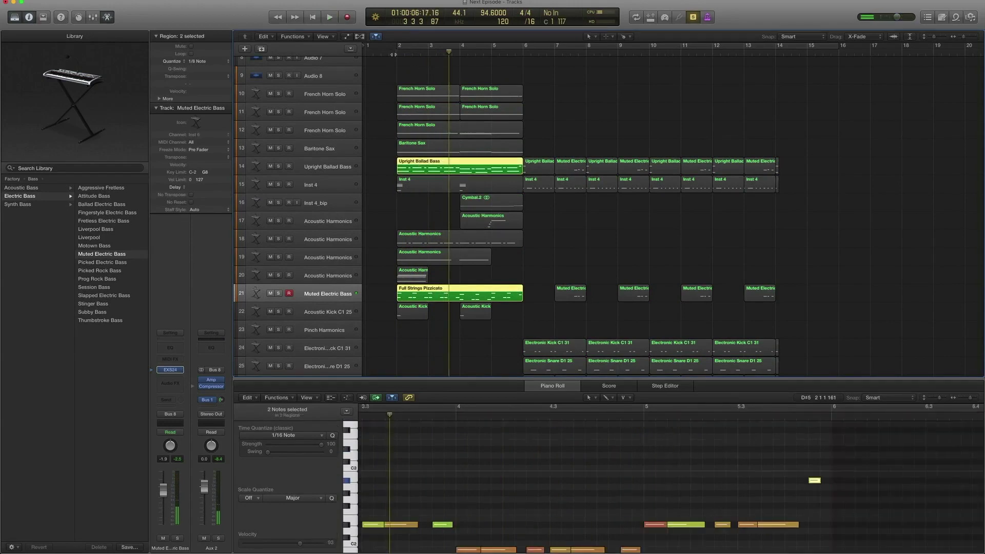
click(393, 52)
key(space)
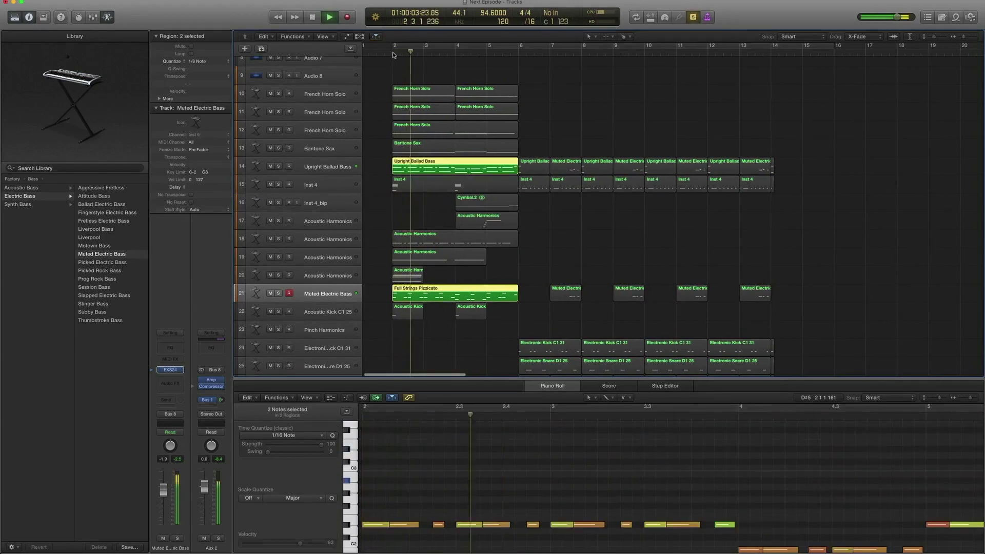
key(space)
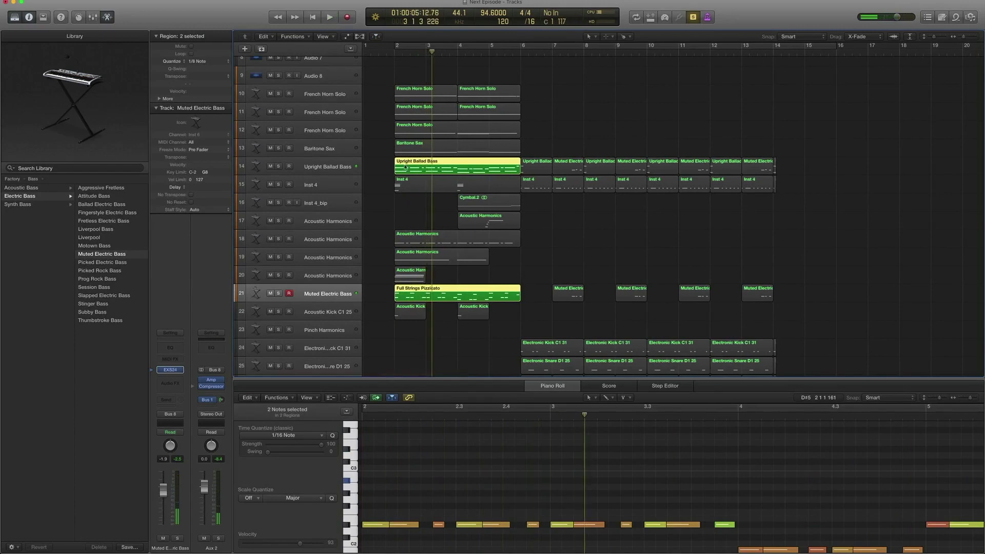
Step: View the notes and preset of Acoustic Kick track 22, play its two regions in solo from bar 2, and turn solo off
click(328, 311)
scroll(363, 304, down, 4)
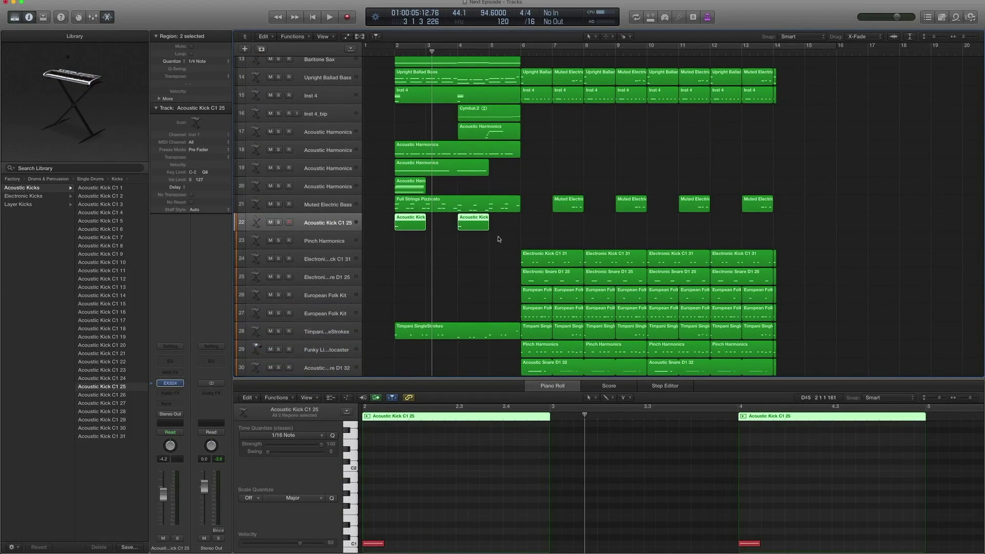
drag(499, 239, 398, 222)
key(ctrl+s)
double_click(387, 51)
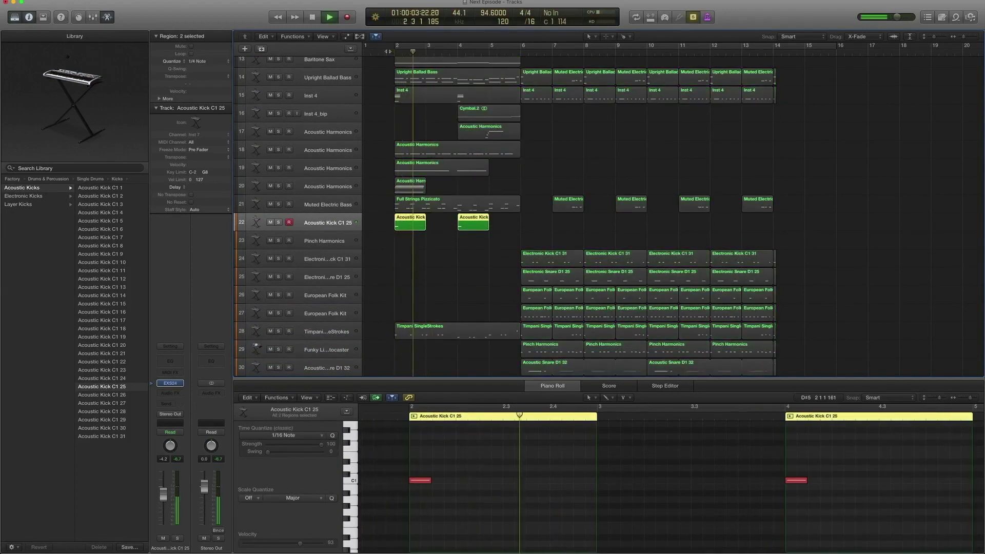
key(space)
key(ctrl+s)
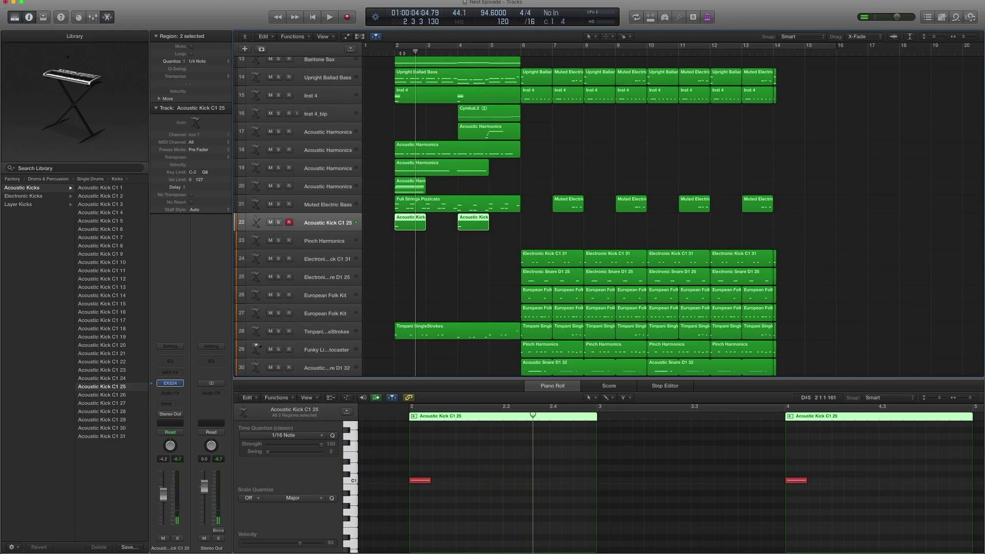
Step: Select Timpani SingleStrokes track 28 and show its preset under Orchestral, Tuned Percussion in the Library
click(320, 340)
scroll(434, 255, down, 5)
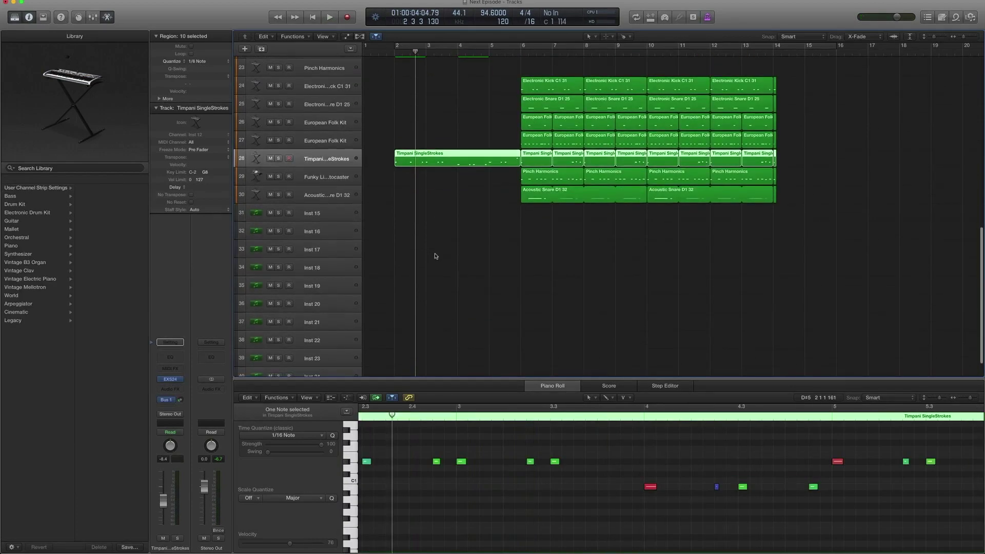
scroll(434, 255, up, 3)
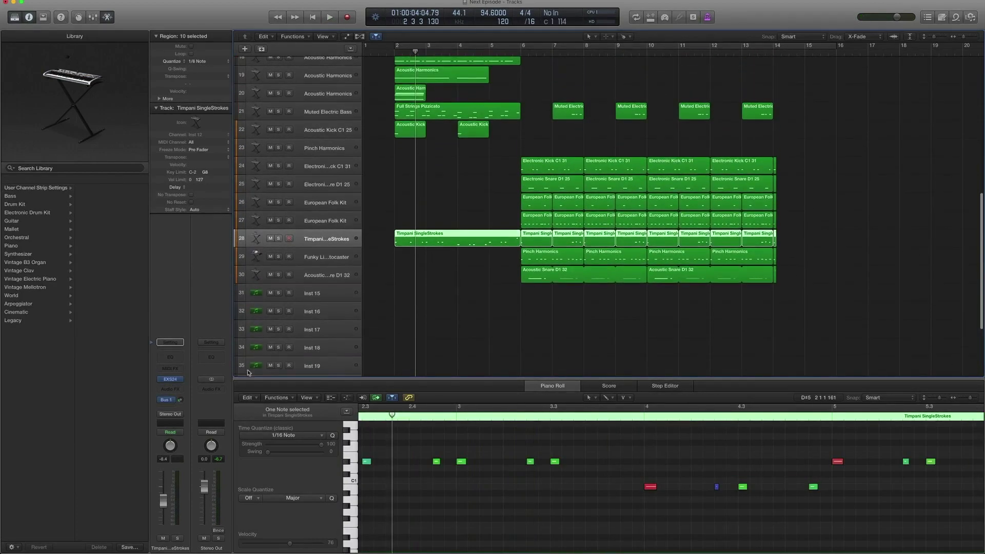
click(152, 380)
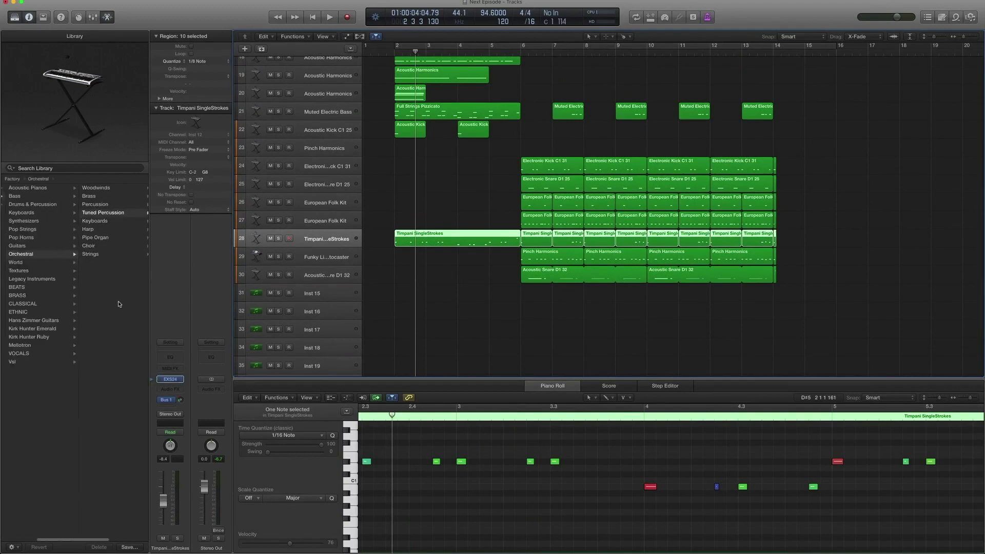
scroll(118, 304, left, 1)
scroll(102, 225, right, 5)
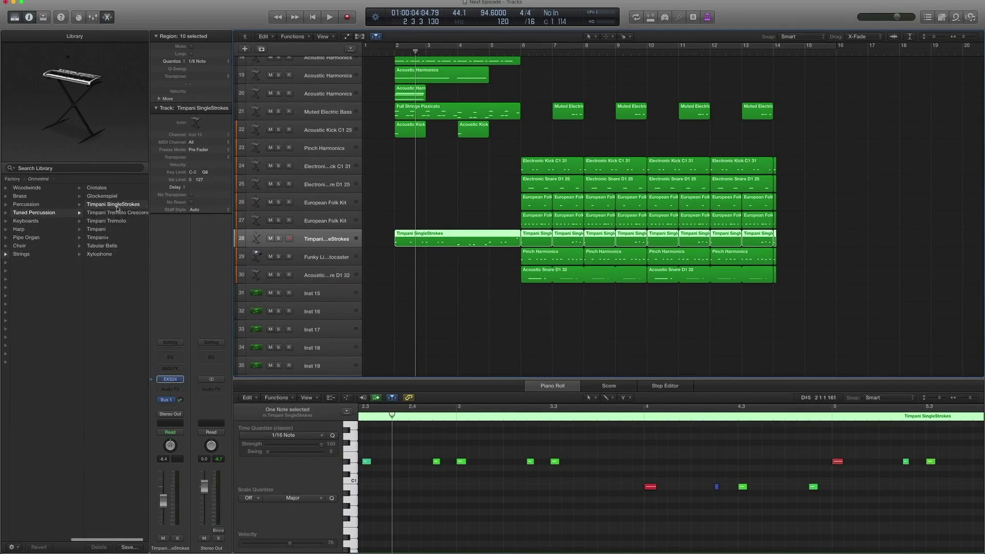
Step: Play the bars 2 to 6 Timpani SingleStrokes region in solo from bar 2
click(445, 236)
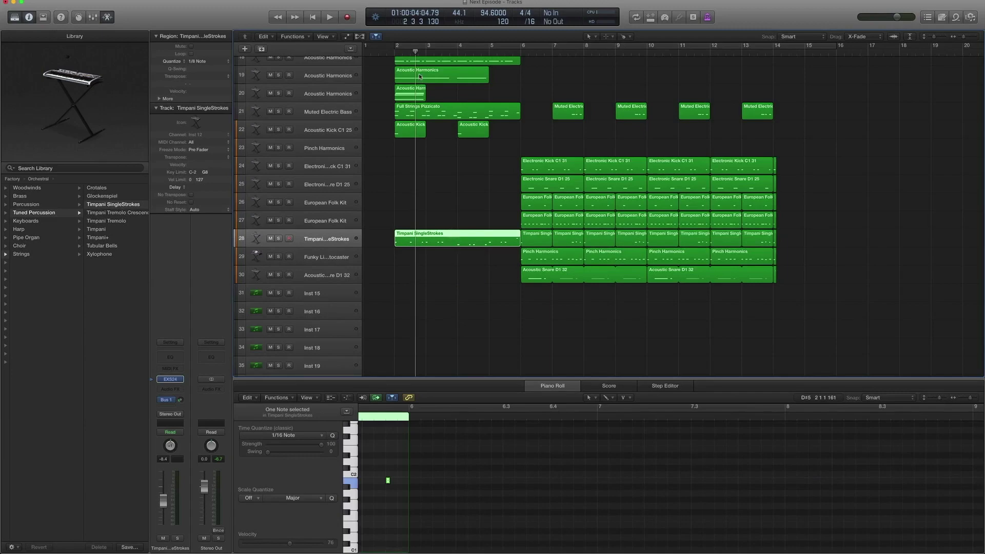
key(ctrl+s)
double_click(391, 52)
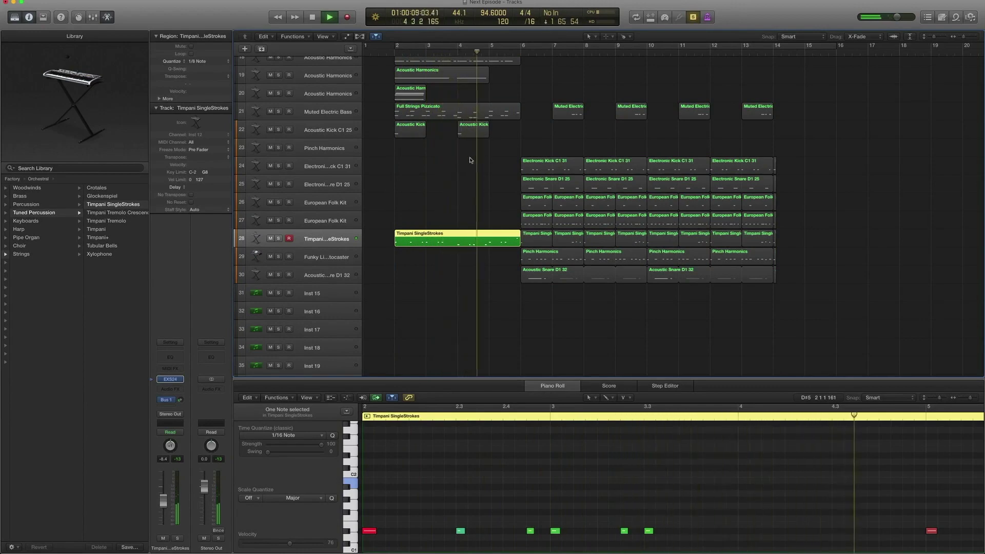
key(space)
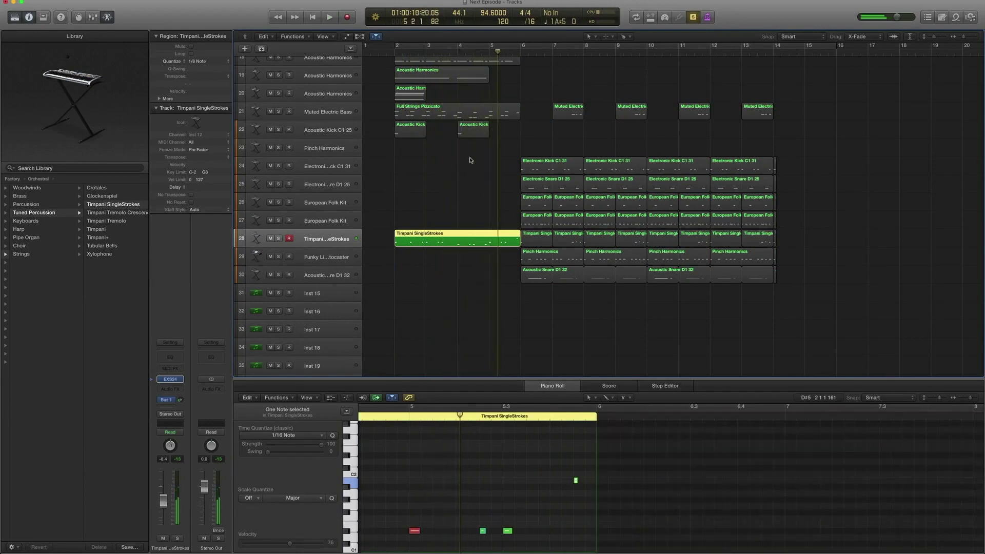
Step: Hide the Piano Roll and play the full arrangement without solo from bar 2 into bar 6
scroll(469, 167, up, 5)
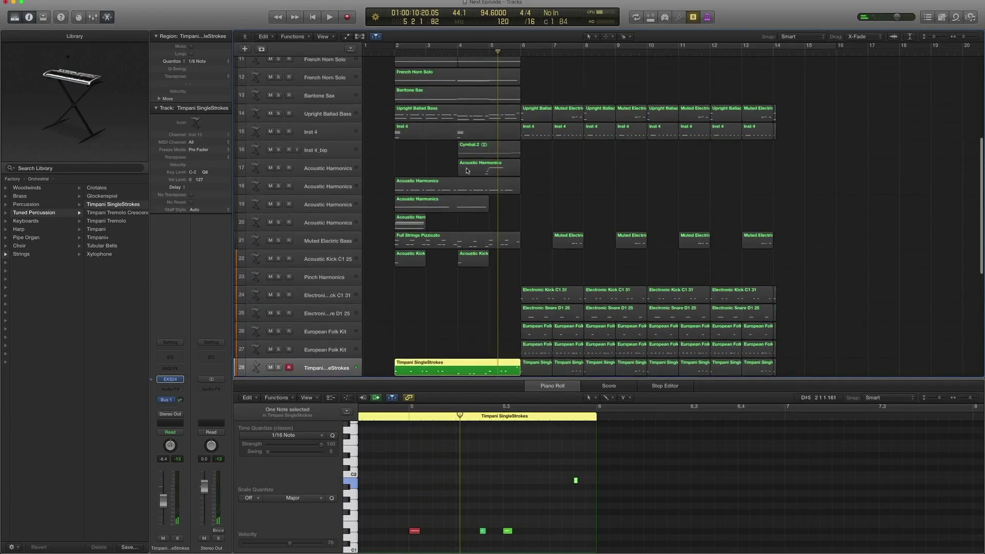
double_click(442, 377)
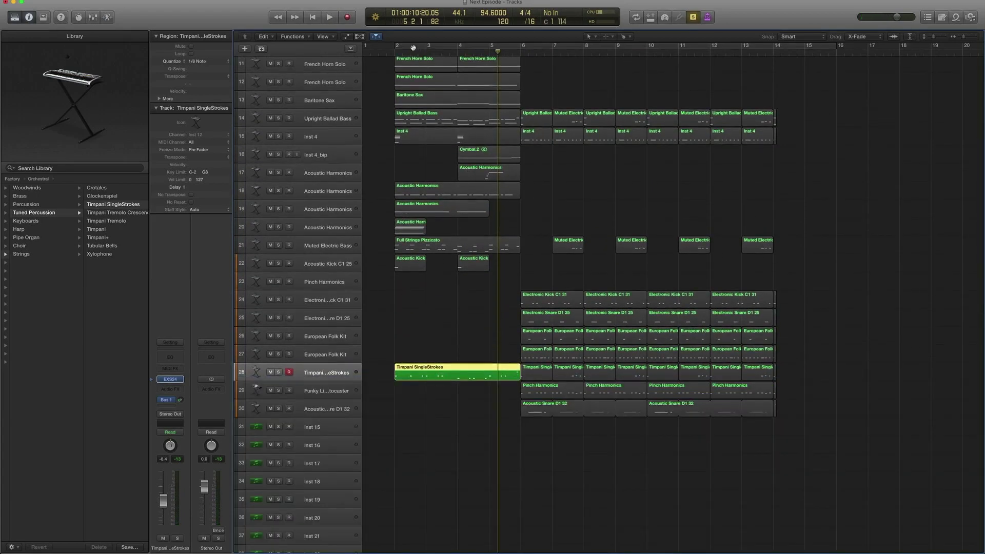
key(super+a)
double_click(384, 53)
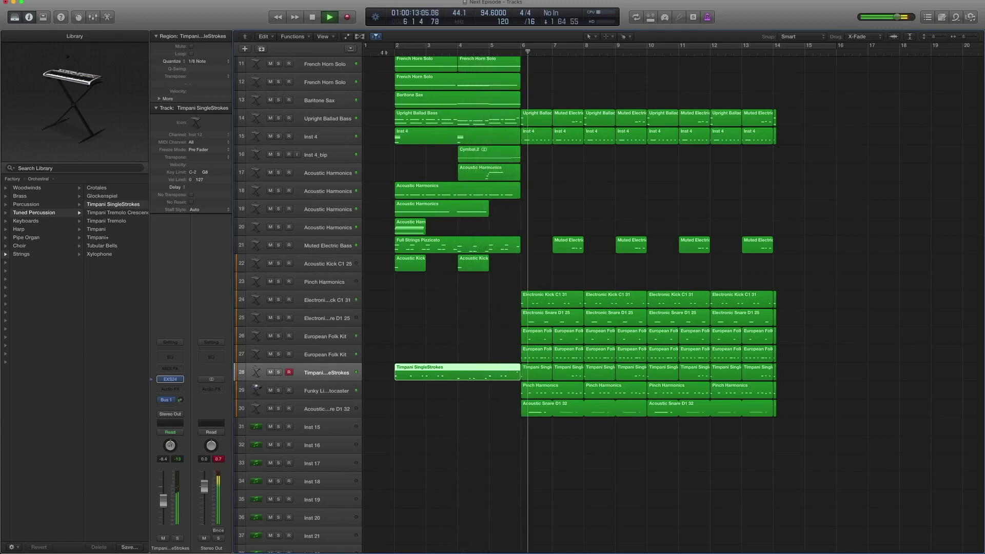
key(space)
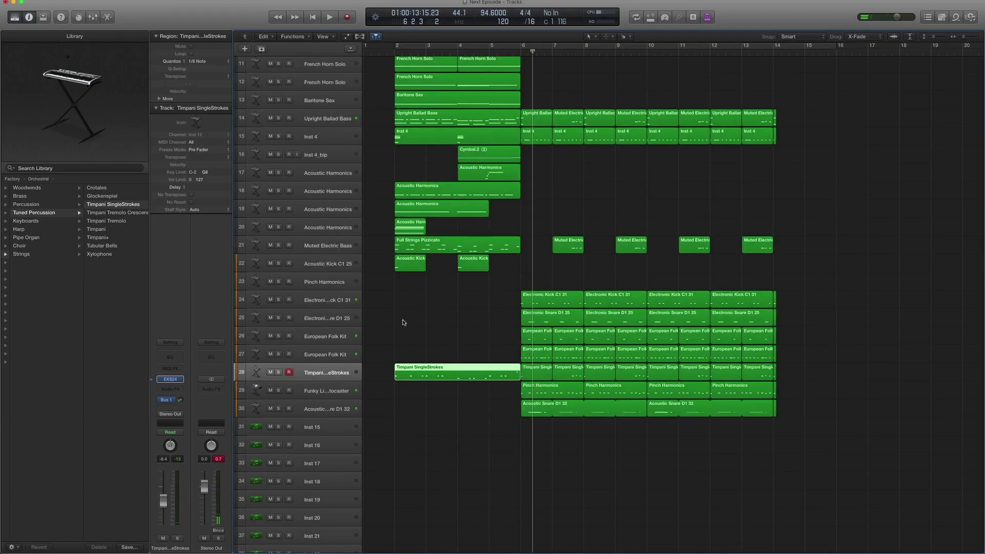
Step: Open the Sculpture instrument on Funky Lick Stratocaster track 29 to view its settings
click(316, 393)
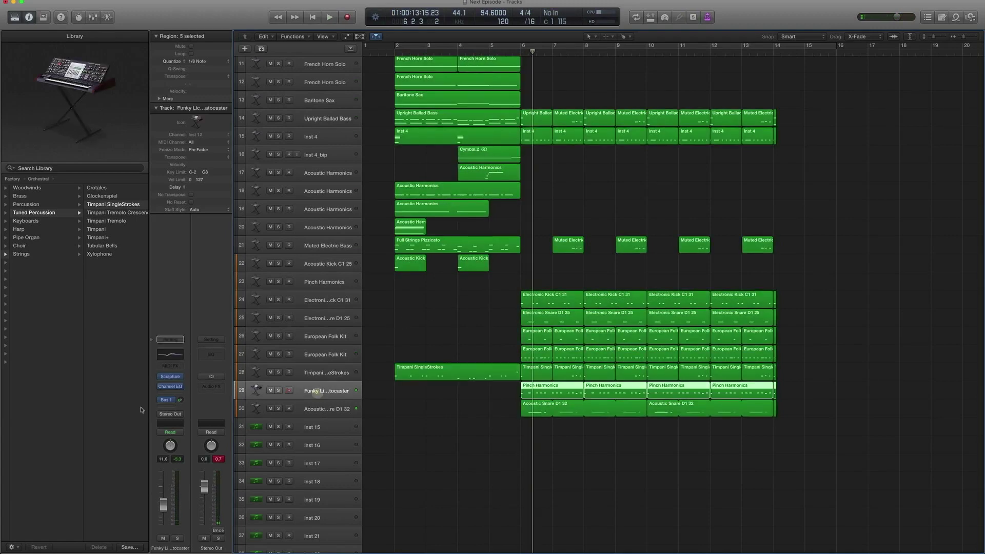
click(172, 377)
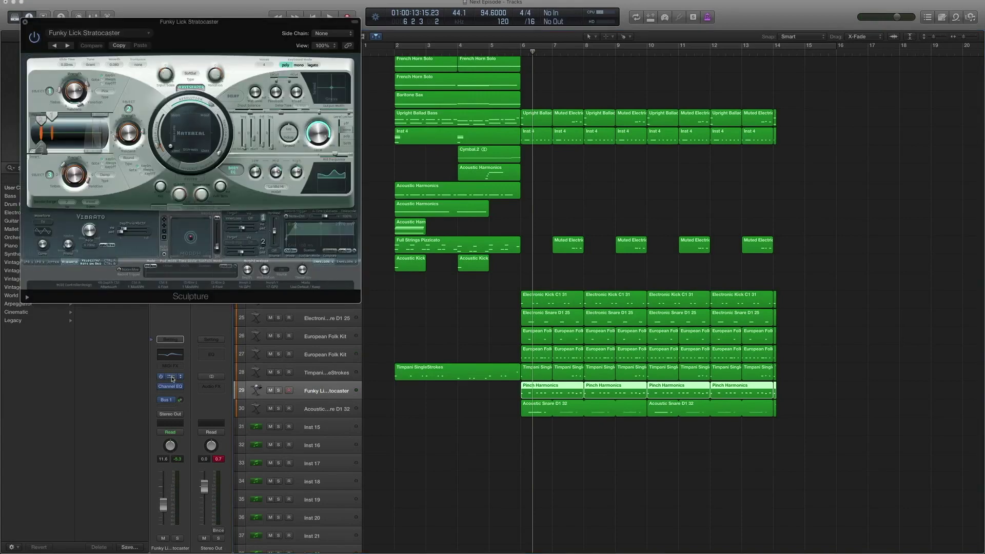
Step: Check the Funky Lick Stratocaster preset under Plucked Instruments and the track's Channel EQ settings, closing both plug-in windows
click(117, 34)
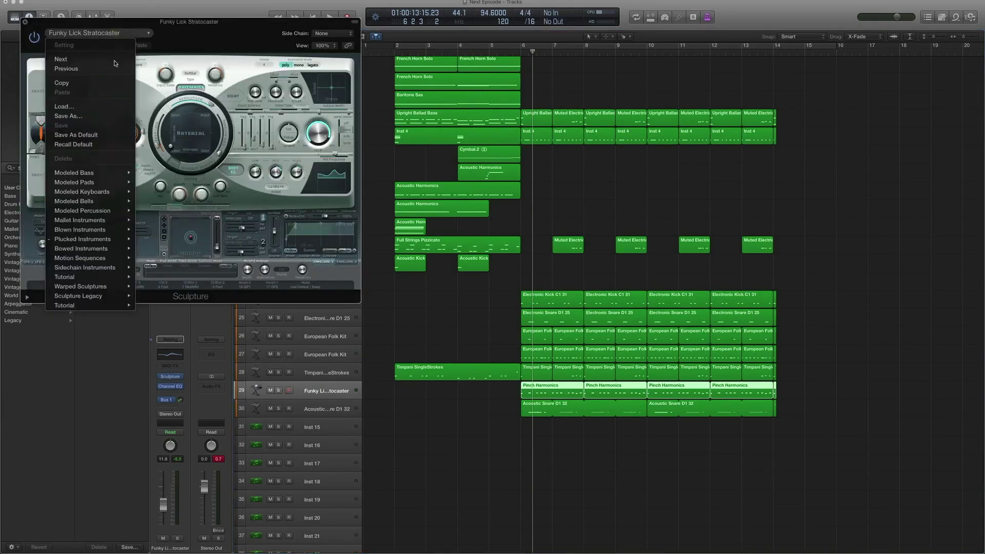
mouse_move(102, 239)
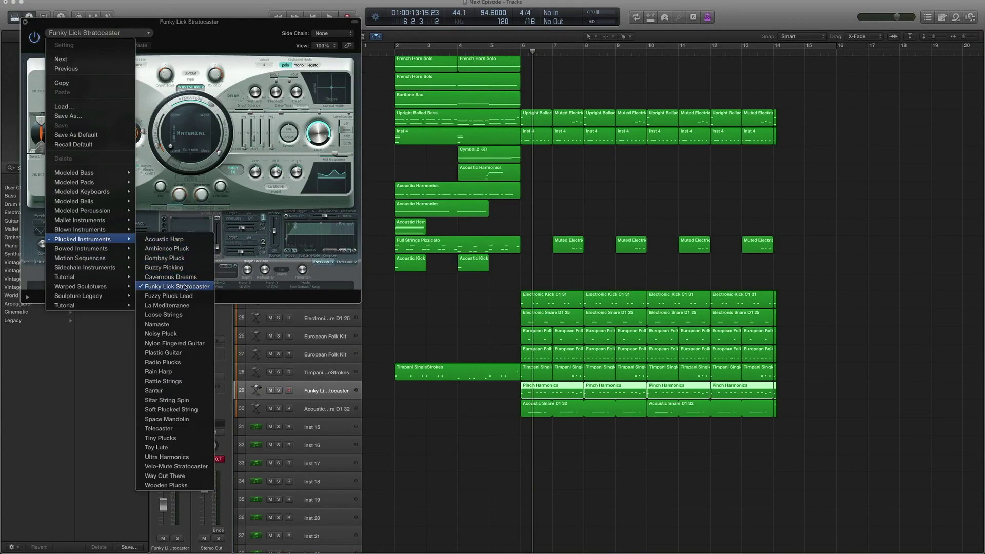
click(219, 32)
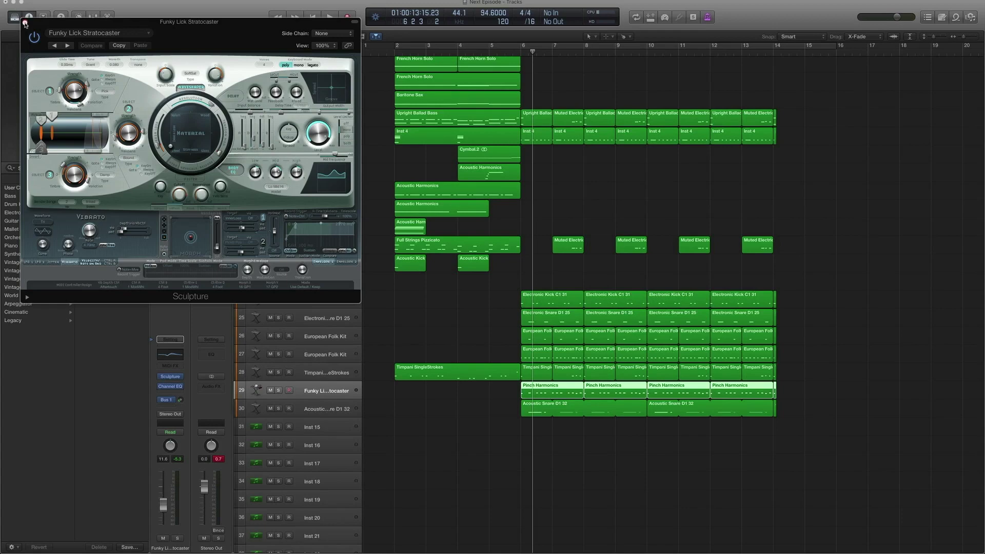
click(24, 23)
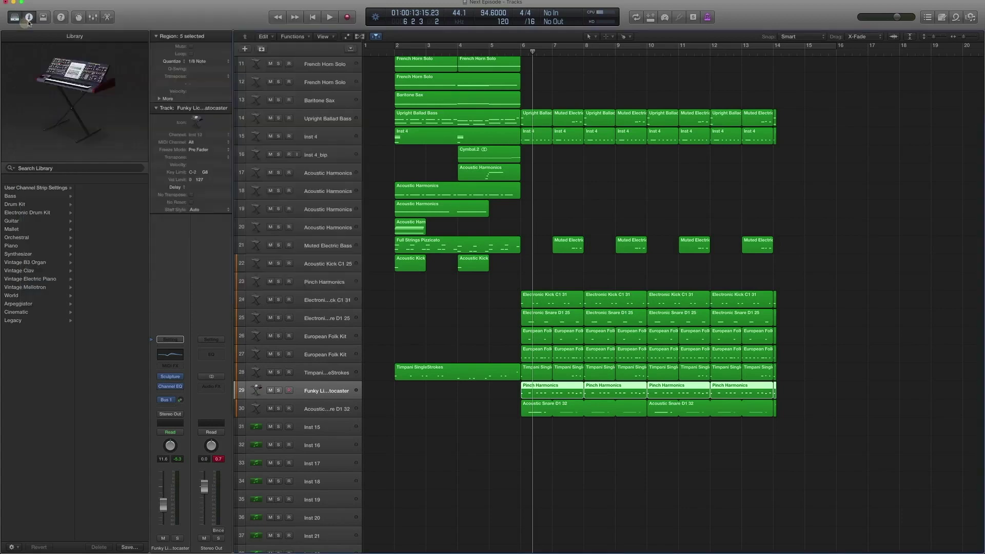
click(171, 386)
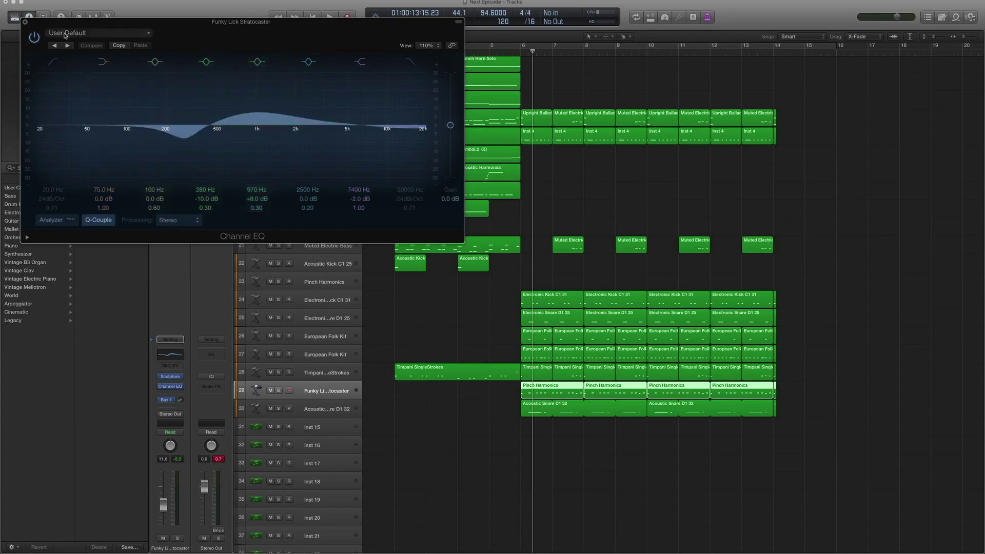
click(25, 23)
Step: Play the first three Pinch Harmonics regions on track 29 in solo up to bar 8, ending with solo off
drag(464, 394, 657, 382)
key(ctrl+s)
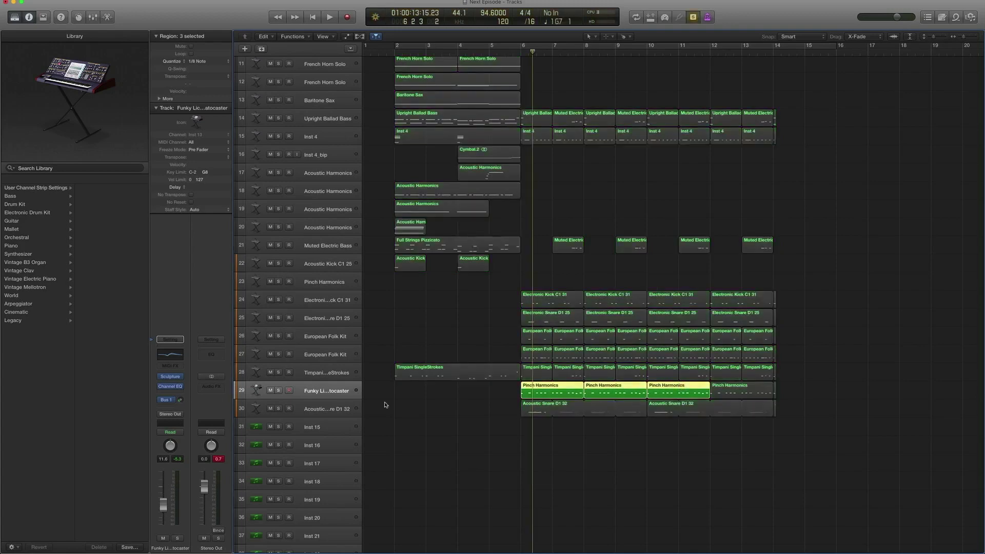
key(space)
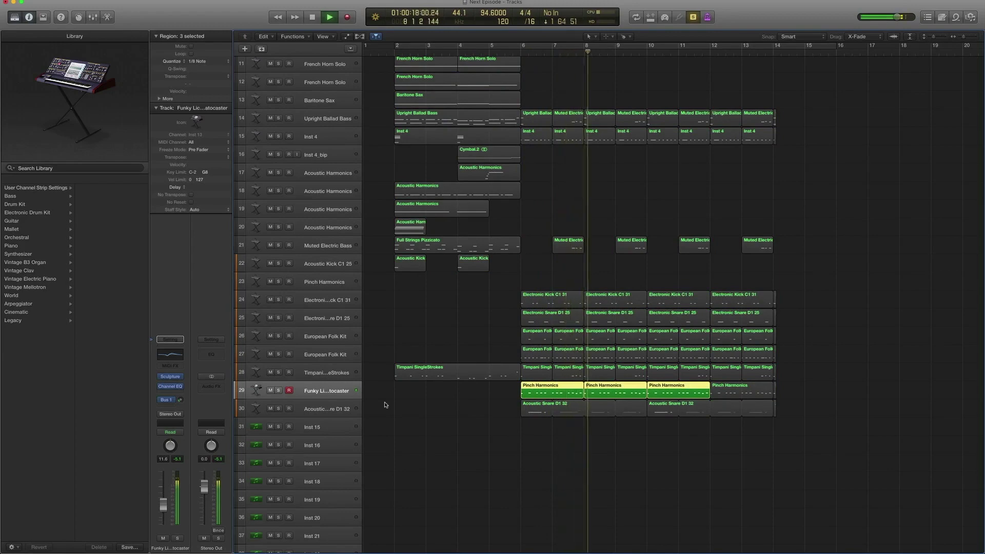
key(space)
key(ctrl+s)
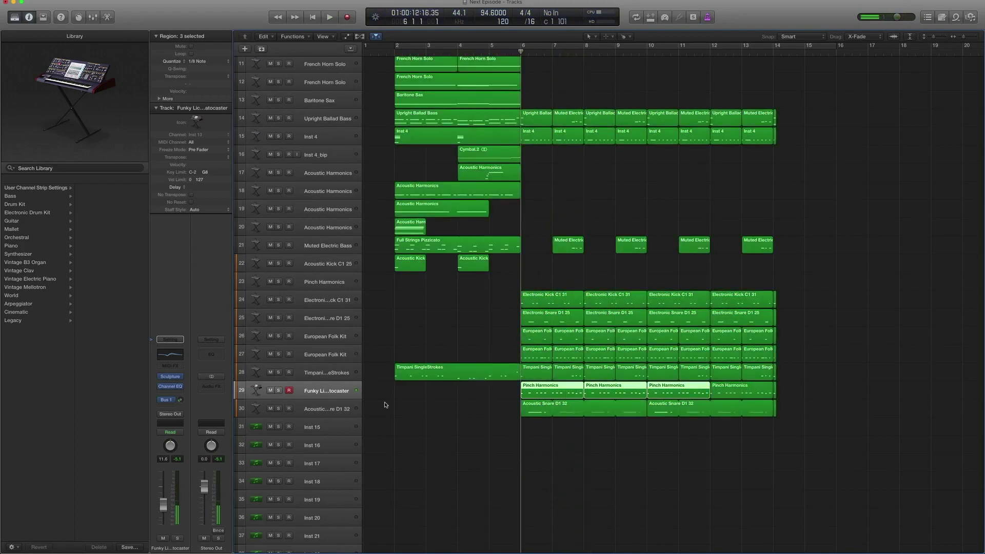
Step: Select Electronic Kick C1 31 track 24 and show its preset path under Drums & Percussion, Single Drums, Kicks, Electronic Kicks in the Library
click(327, 302)
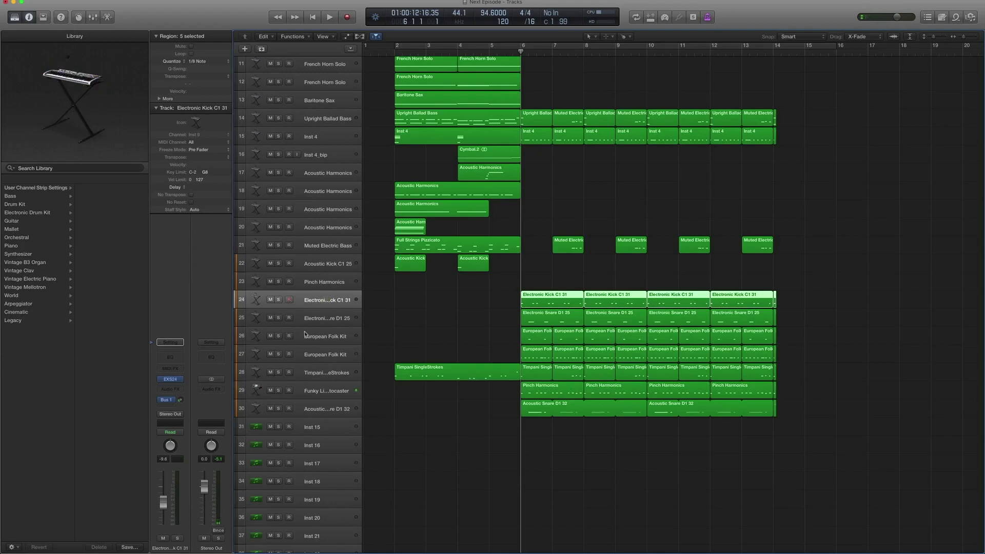
click(152, 382)
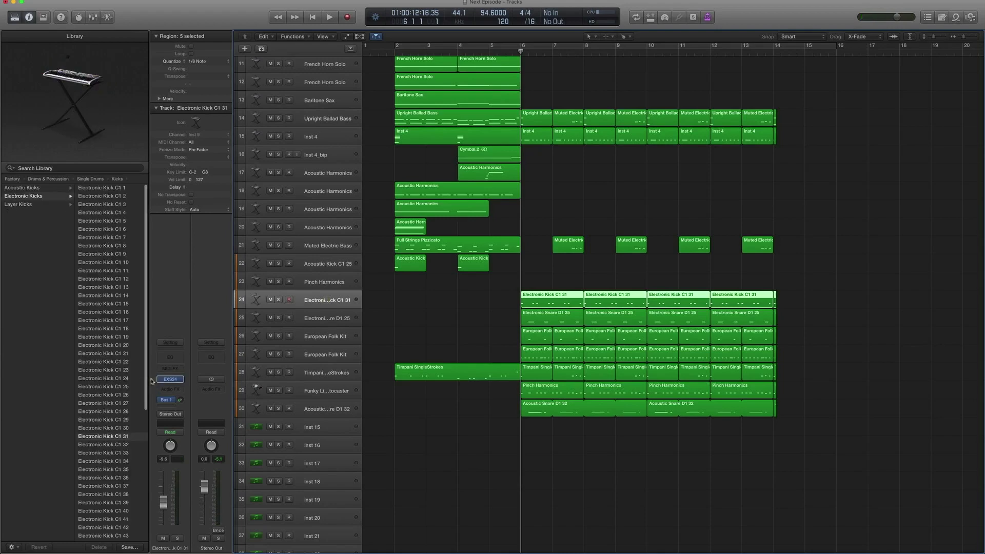
scroll(46, 234, left, 3)
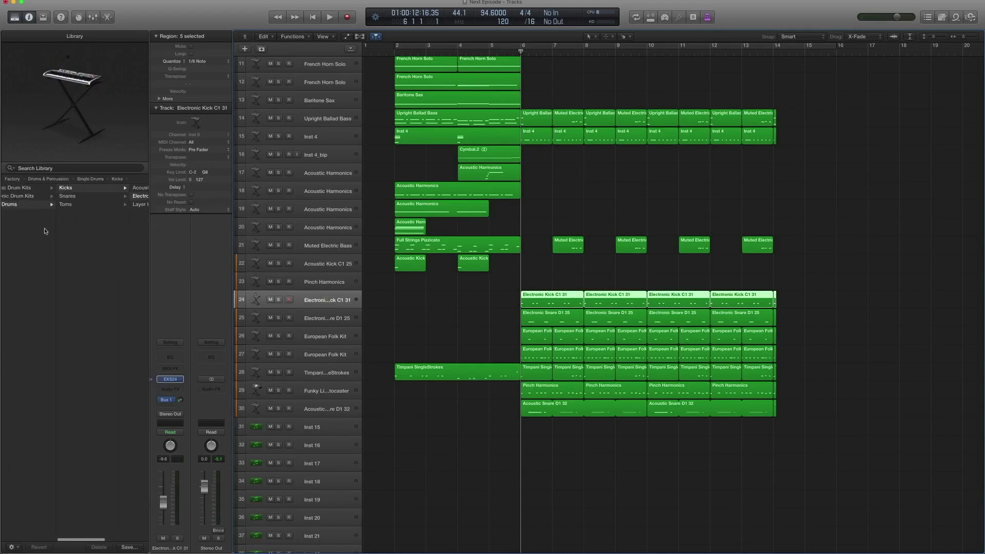
scroll(41, 214, left, 3)
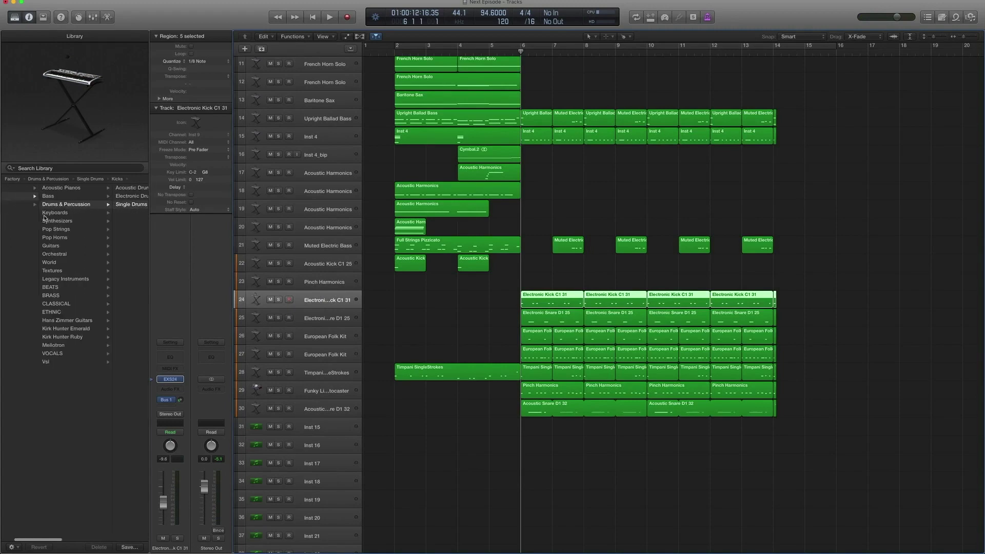
scroll(45, 218, right, 5)
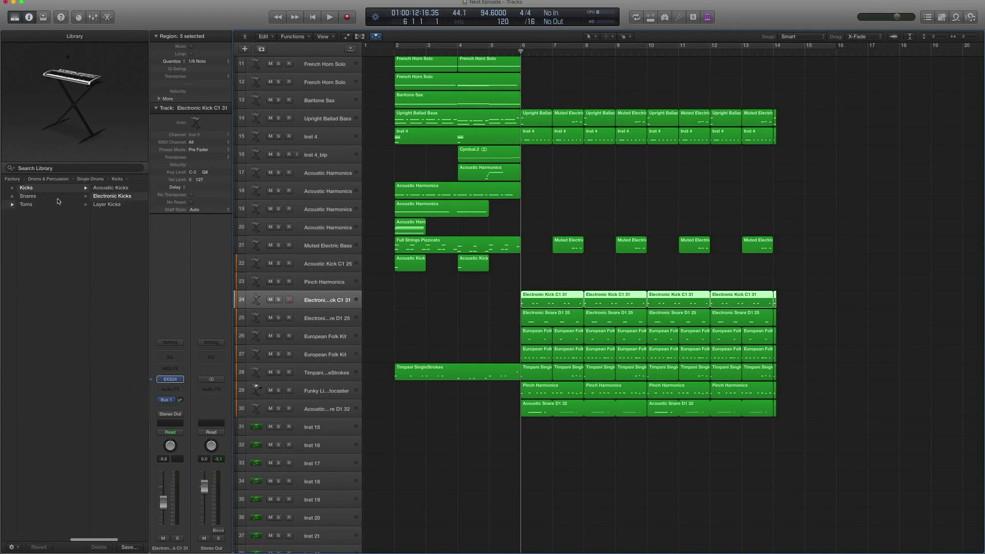
scroll(58, 201, right, 2)
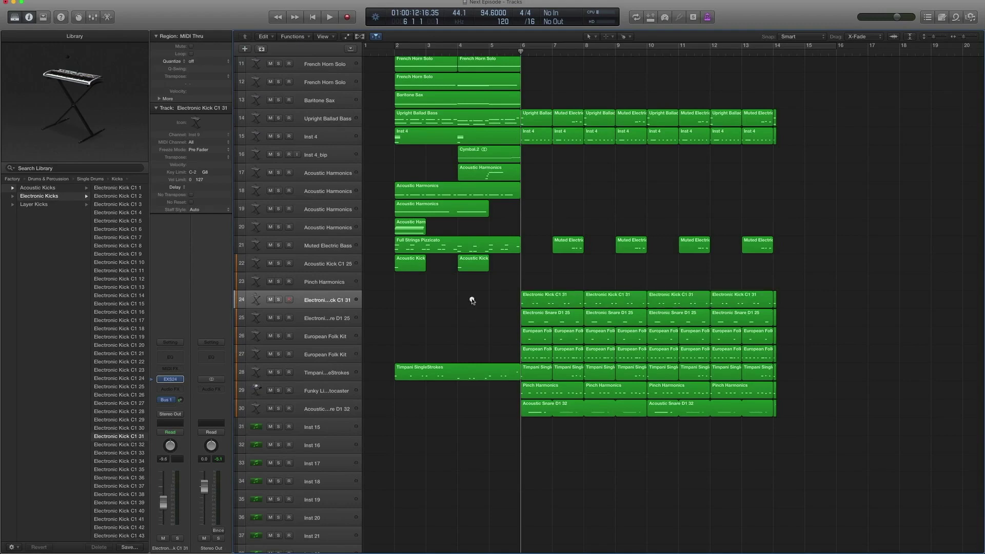
Step: Play all Electronic Kick C1 31 regions on track 24 in solo from bar 6
drag(469, 288, 809, 278)
key(ctrl+s)
key(space)
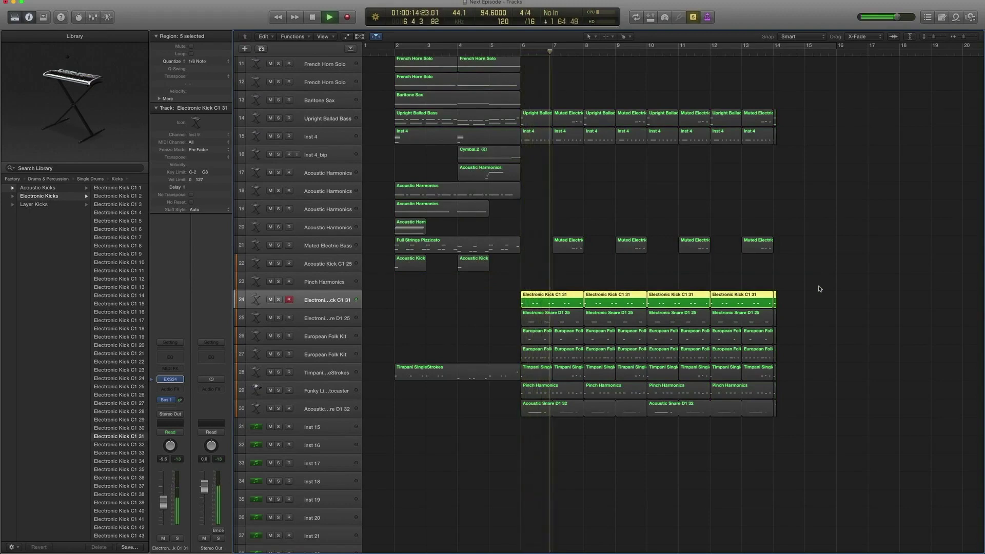
key(space)
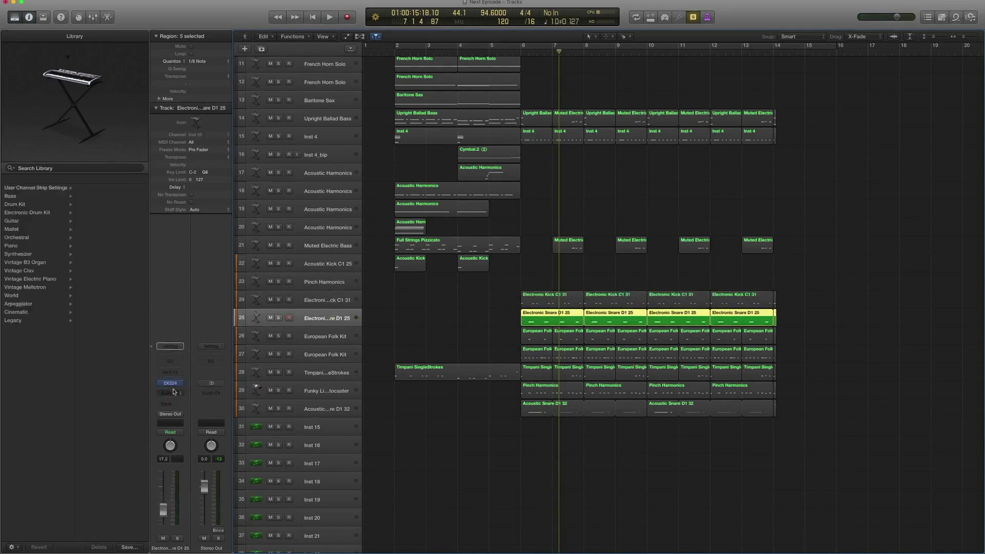
Step: Show track 25's Electronic Snare D1 25 preset in the Library and play its regions in solo
click(154, 386)
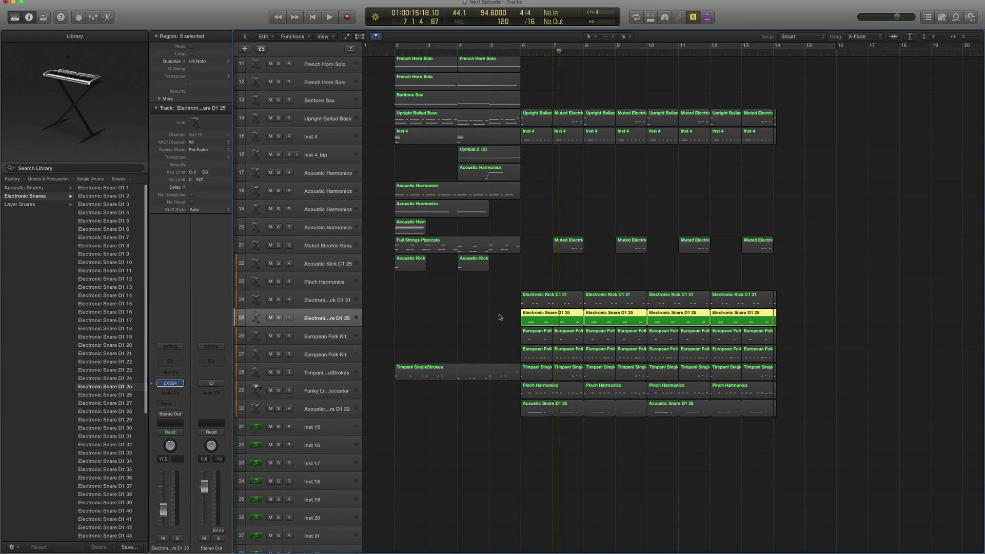
key(ctrl+s)
key(ctrl+s)
key(comma)
key(comma)
key(period)
key(space)
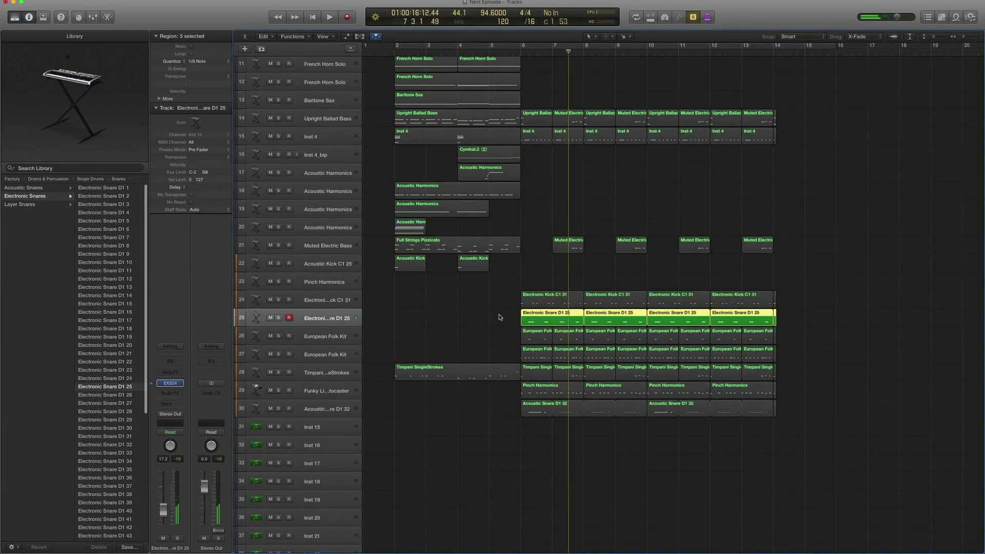
Step: Select Acoustic Snare D1 32 track 30, show its Acoustic Snares preset in the Library, and play its regions in solo
click(335, 410)
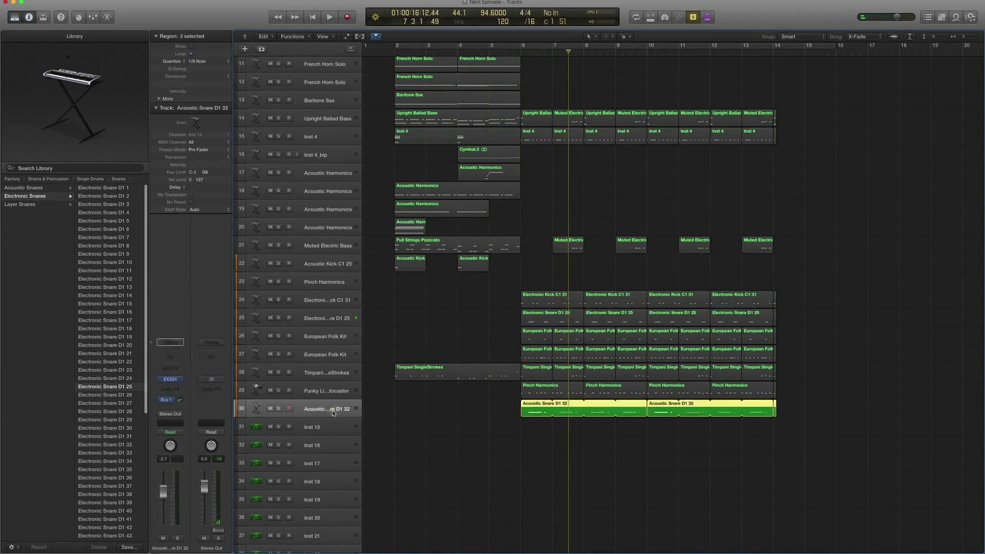
click(152, 380)
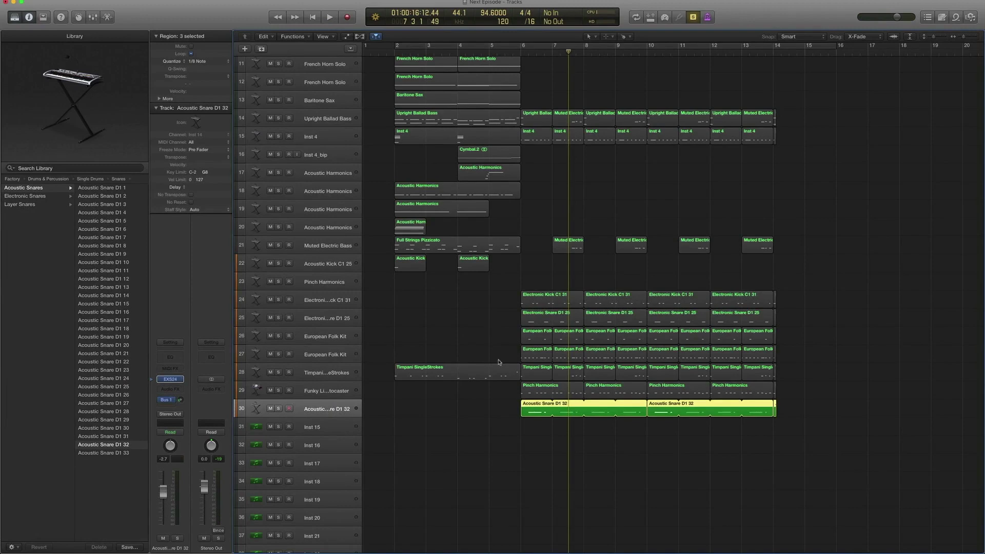
key(comma)
key(comma)
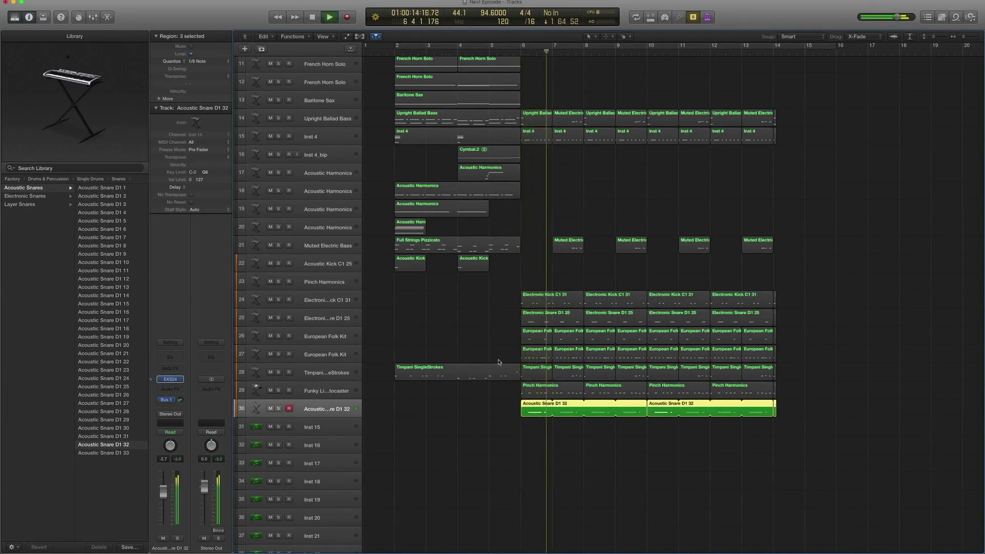
key(space)
Step: Add the Electronic Snare D1 25 regions to the selected Acoustic Snare D1 32 regions and play both snares together in solo
scroll(499, 359, right, 1)
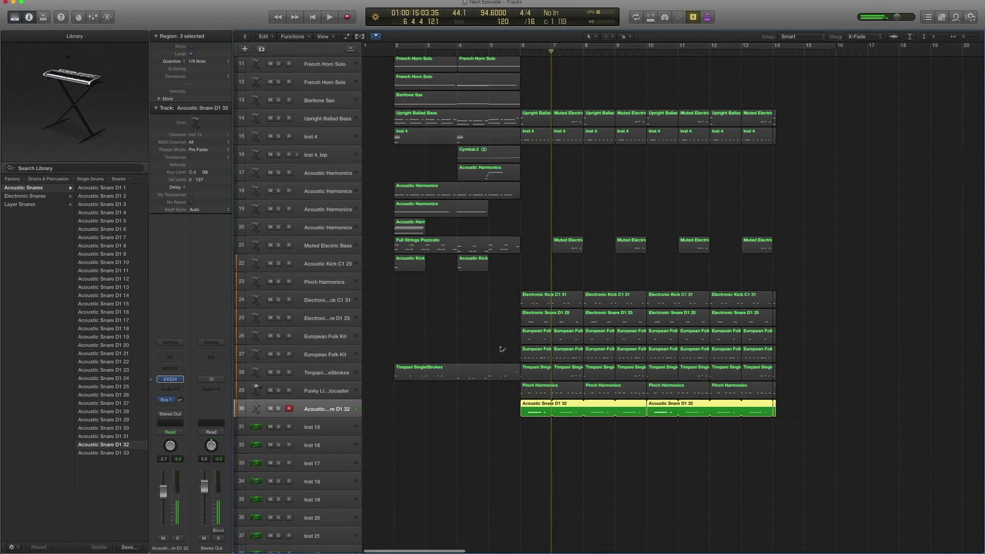
drag(487, 319, 767, 314)
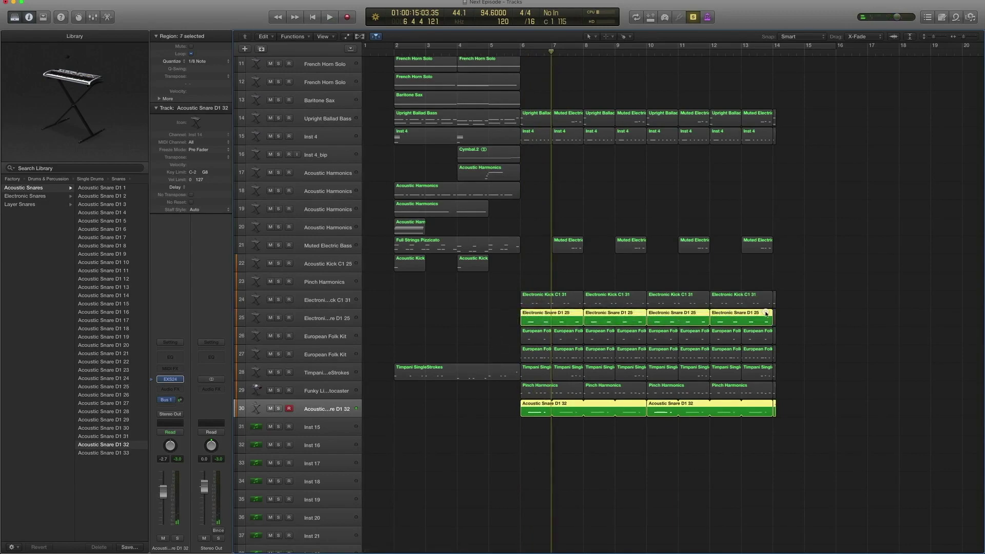
key(shift+Return)
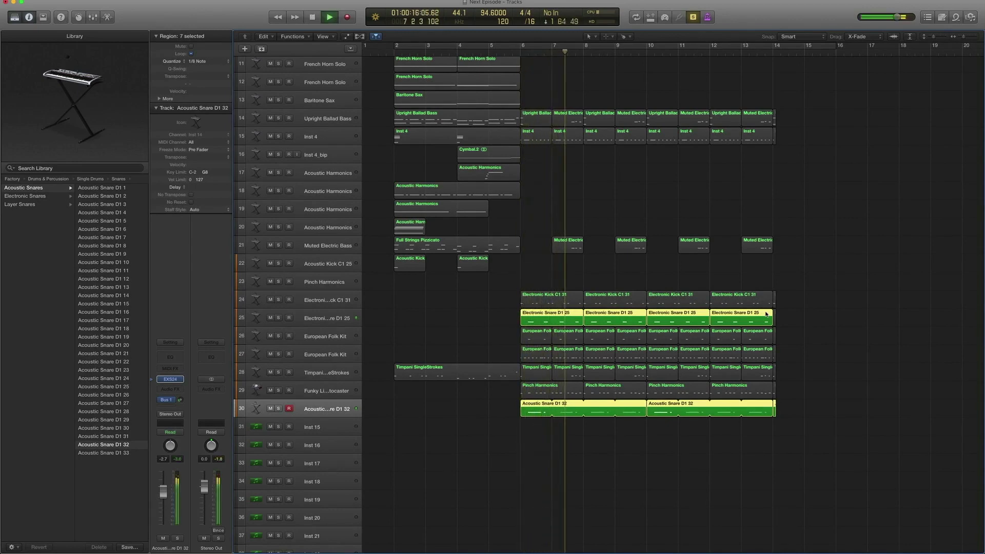
Step: Show European Folk Kit track 26's preset under World, European in the Library and open its regions in the Piano Roll
click(329, 340)
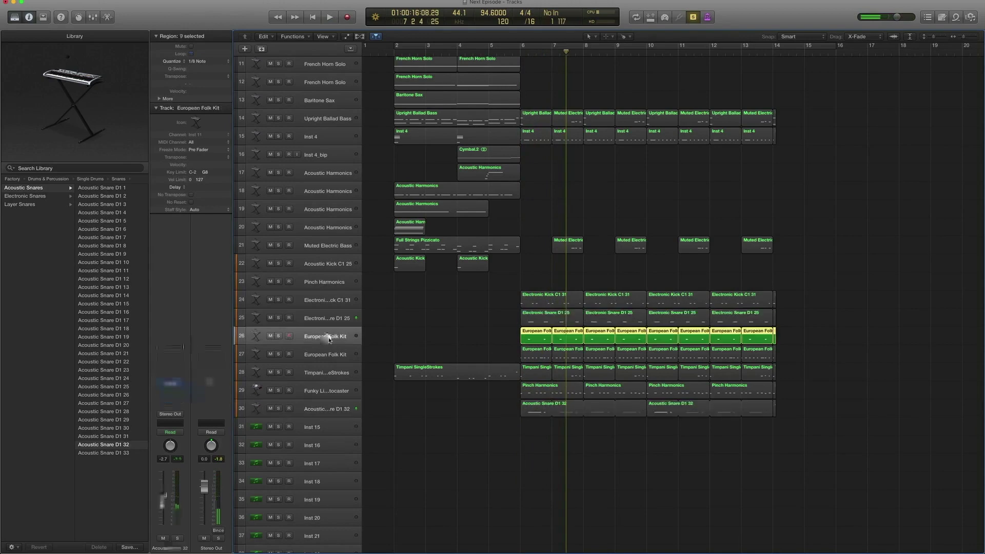
click(152, 385)
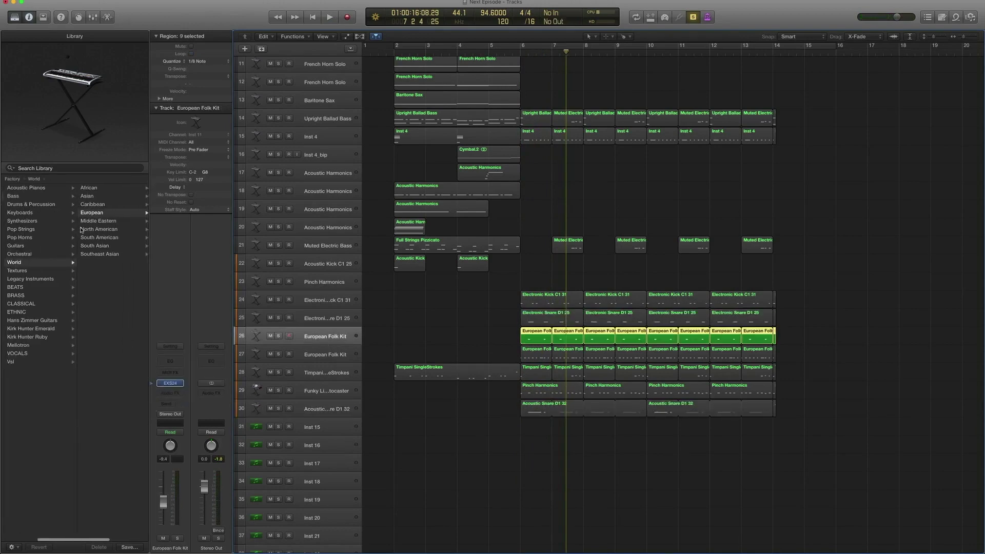
drag(502, 333, 805, 331)
double_click(535, 333)
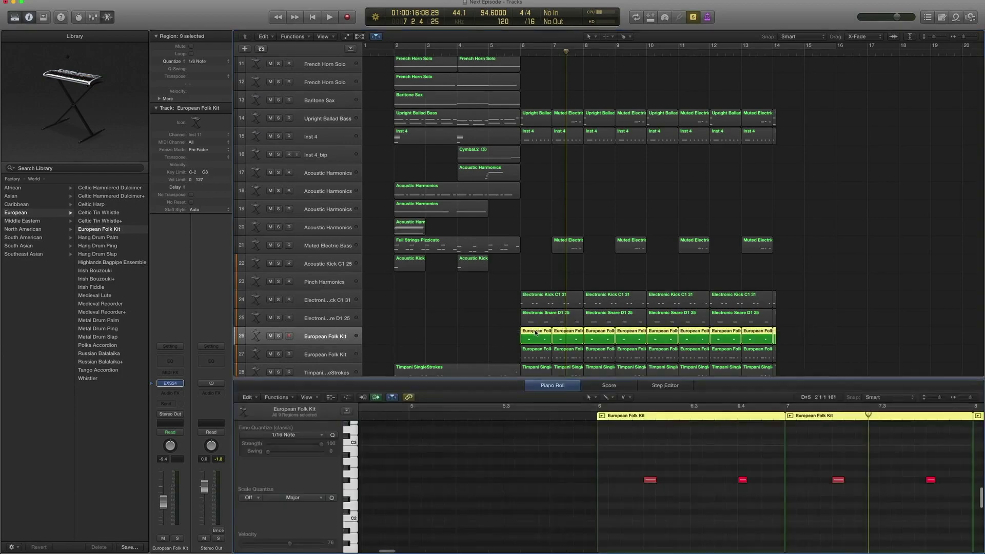
Step: Play the European Folk Kit regions on track 26 in solo from bar 6 to the middle of bar 7
key(comma)
key(period)
key(comma)
key(comma)
key(space)
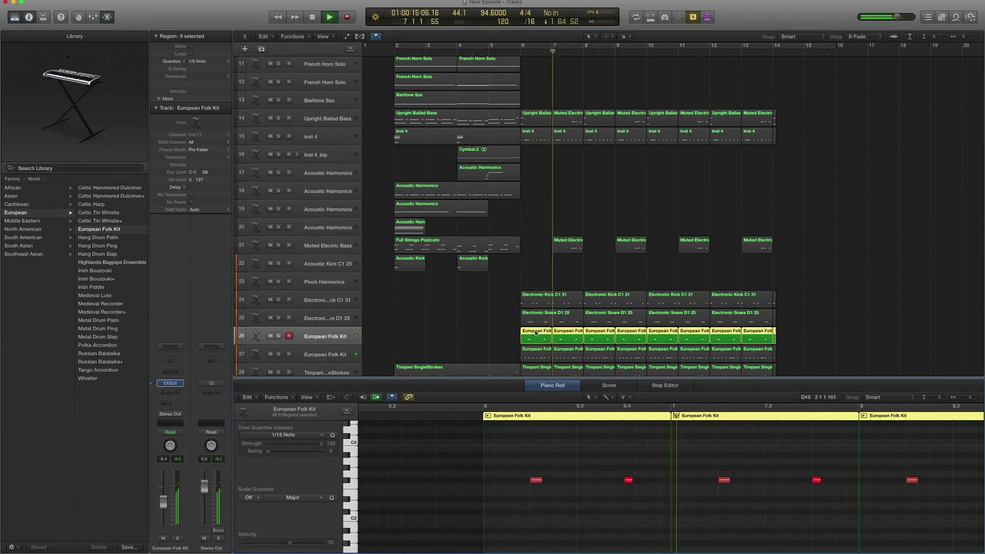
key(space)
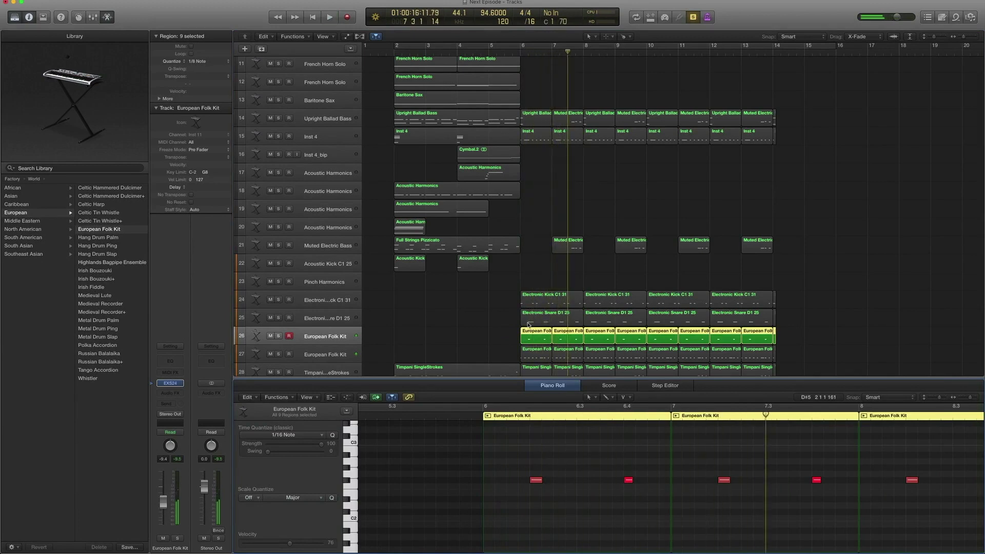
Step: Add the first Electronic Snare D1 25 and Acoustic Snare D1 32 regions to the folk kit selection and play them together in solo
shift+click(528, 324)
scroll(533, 321, down, 3)
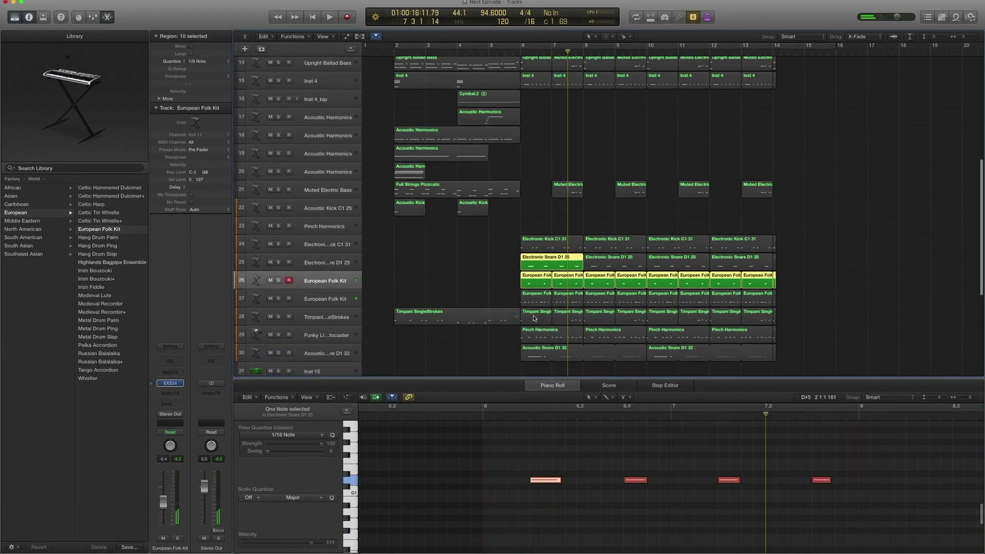
shift+click(536, 358)
key(comma)
key(space)
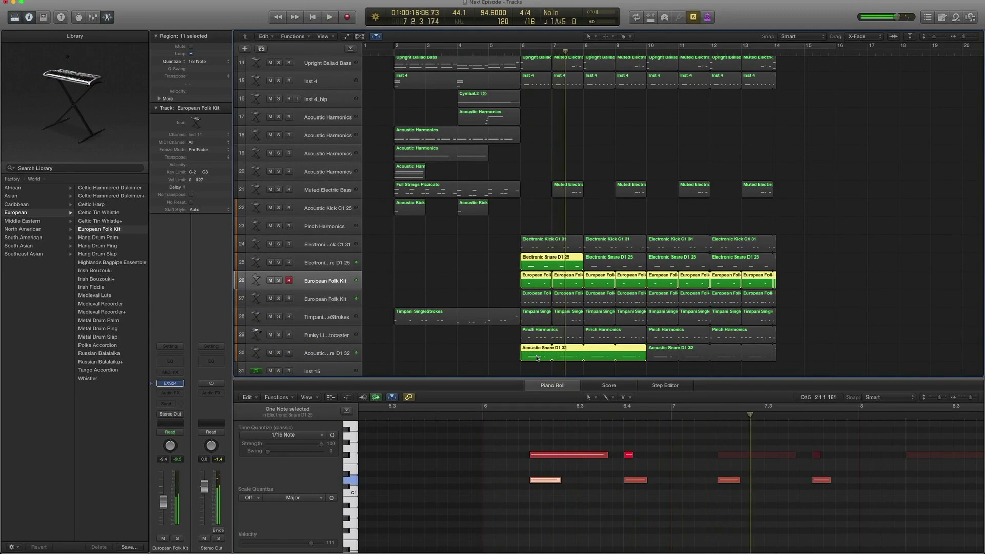
Step: Open the European Folk Kit regions of track 27 in the Piano Roll and play them in solo from bar 6 to bar 8
click(330, 296)
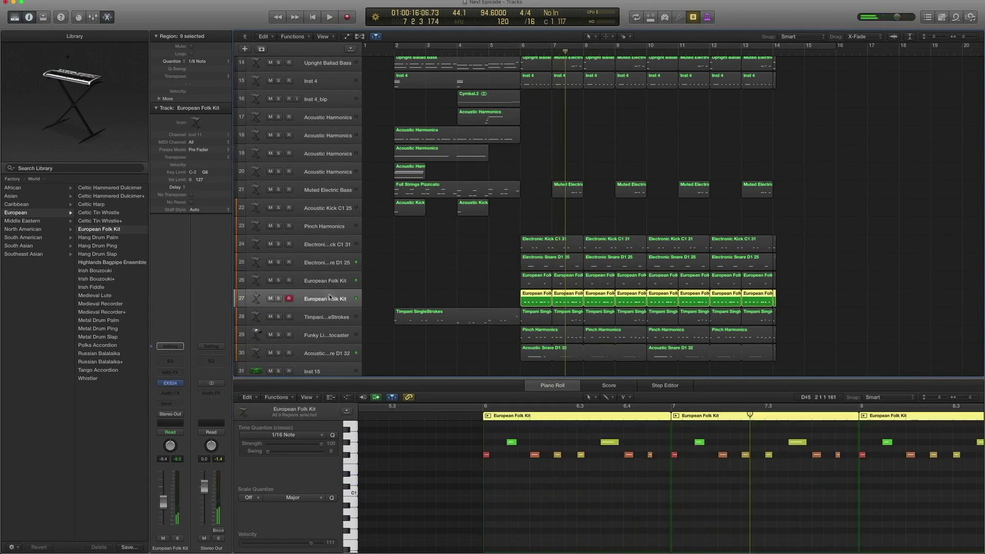
drag(502, 299, 784, 299)
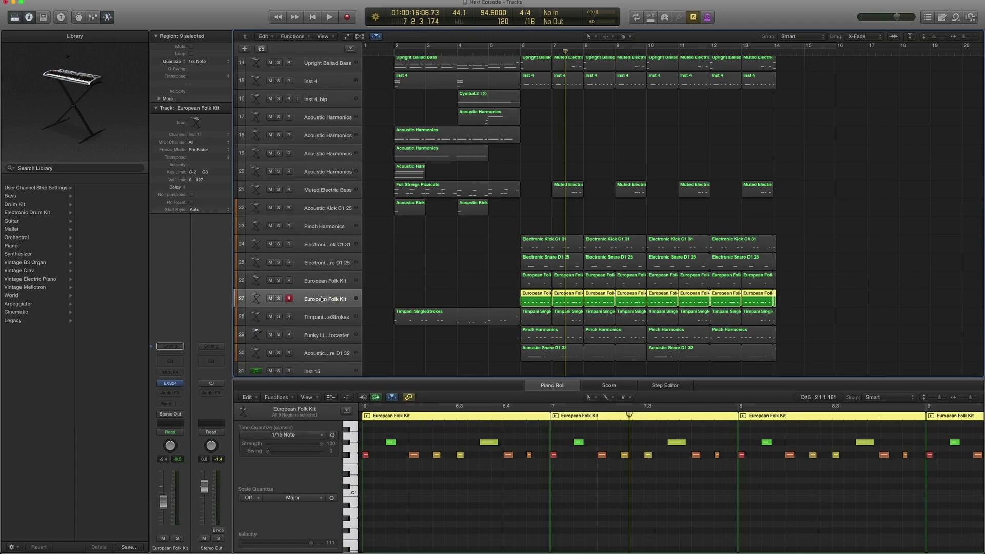
scroll(473, 424, left, 3)
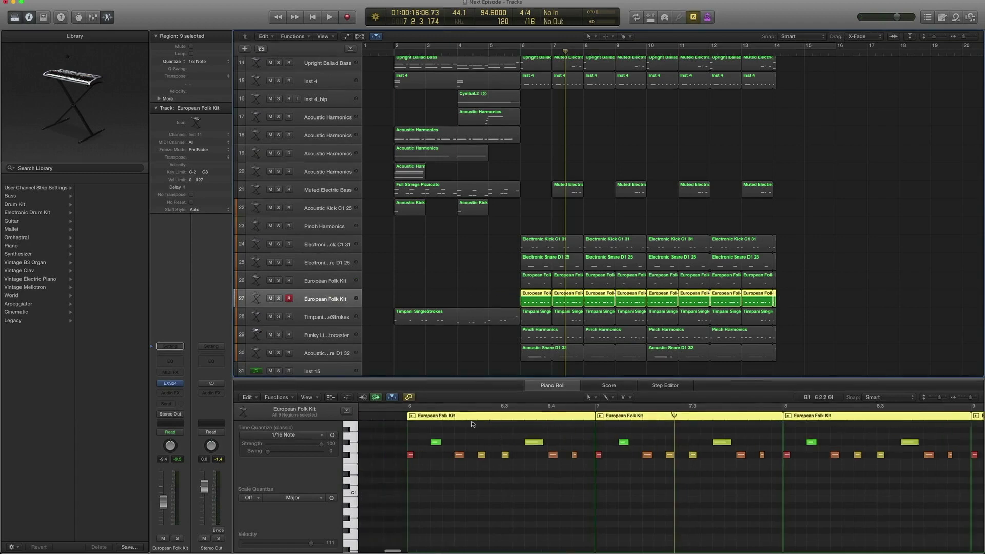
key(space)
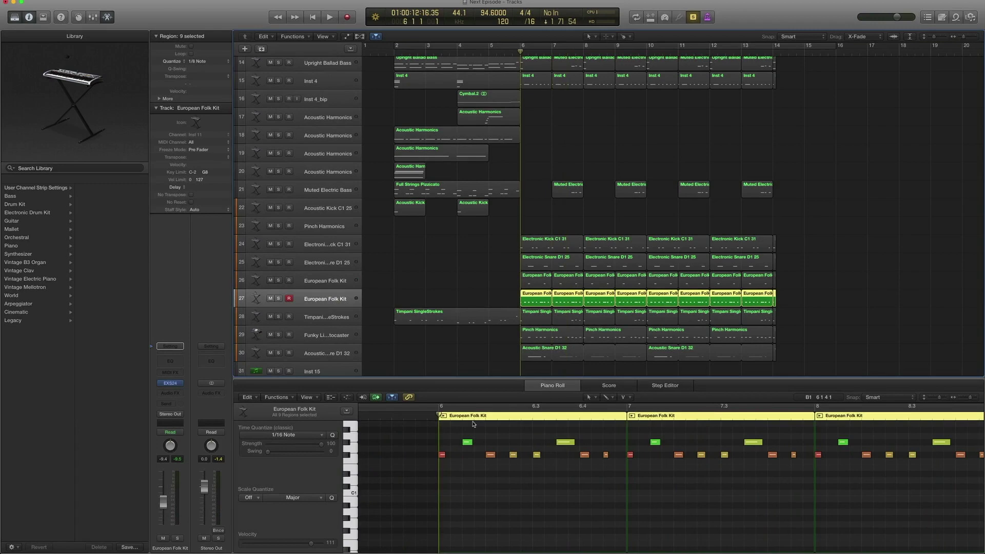
key(space)
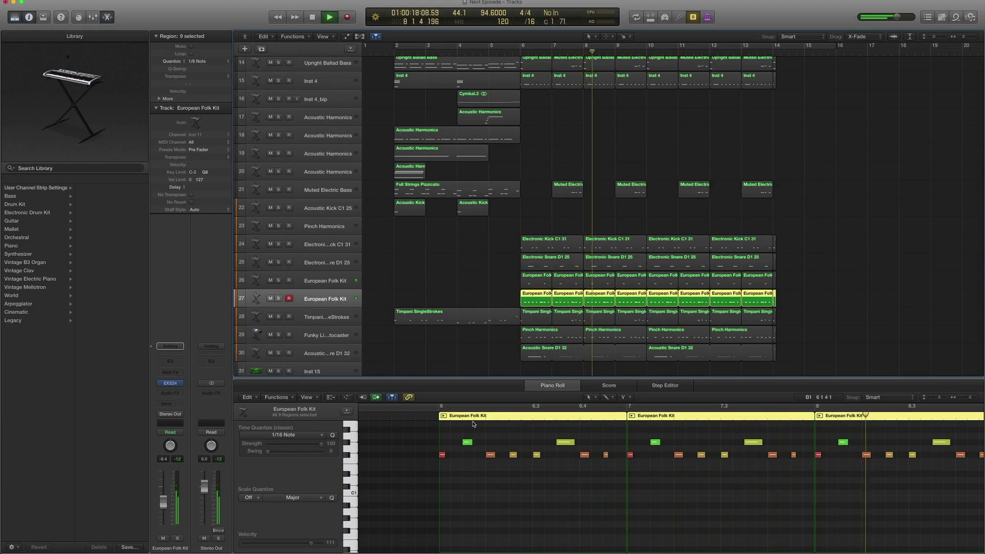
key(space)
Step: Play the alternating Upright Ballad Bass and Muted Electric Bass regions on track 14 in solo from bar 6 to bar 8, and turn solo off
scroll(551, 374, up, 2)
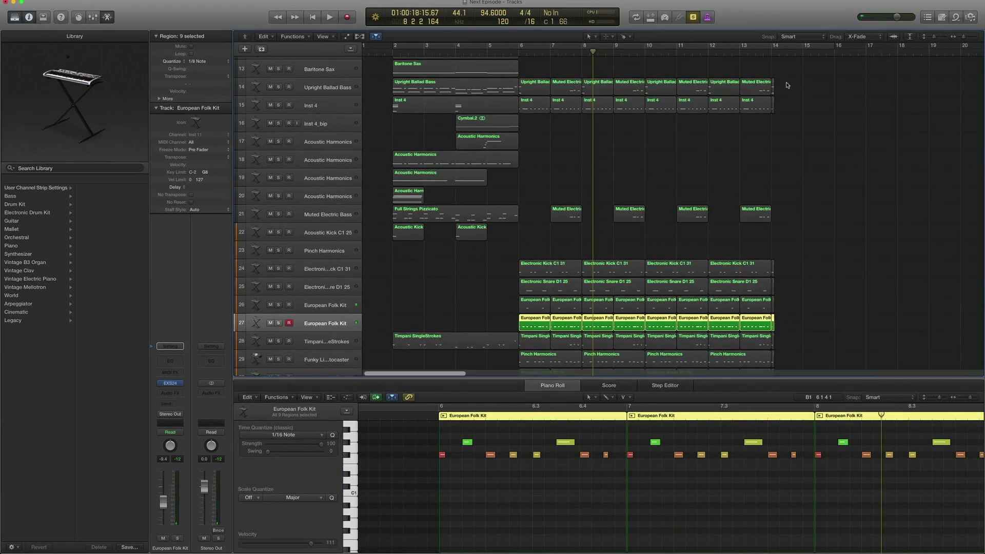
drag(788, 85, 538, 78)
key(space)
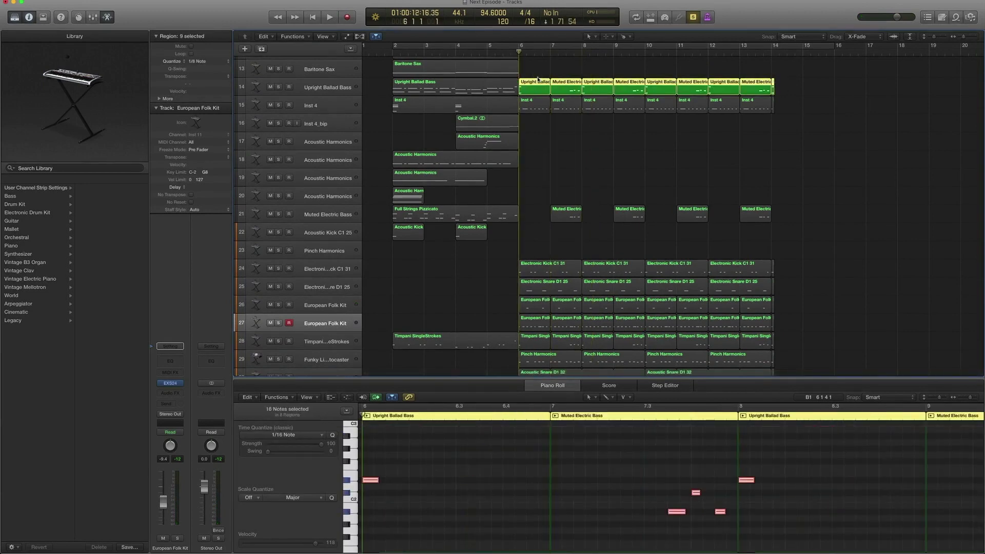
key(space)
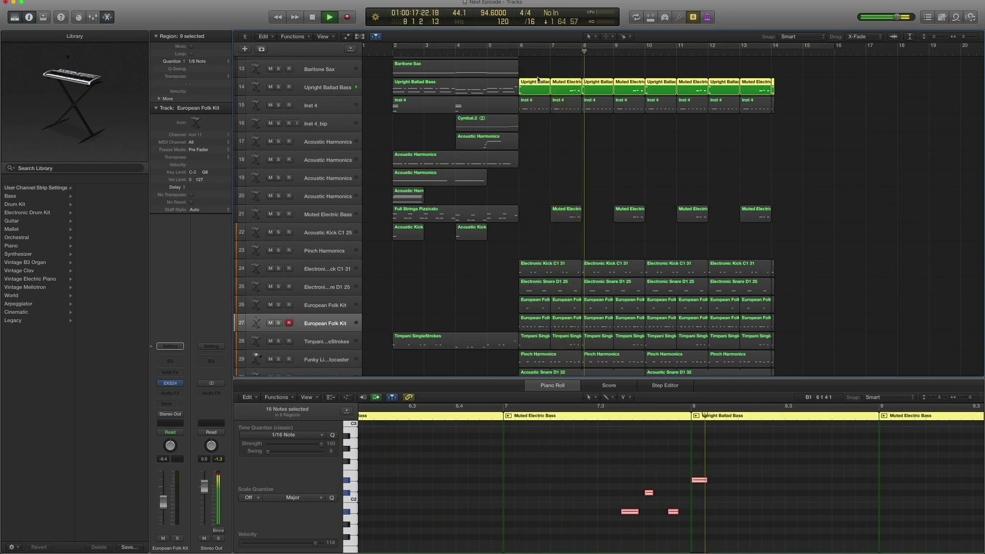
key(space)
key(super+a)
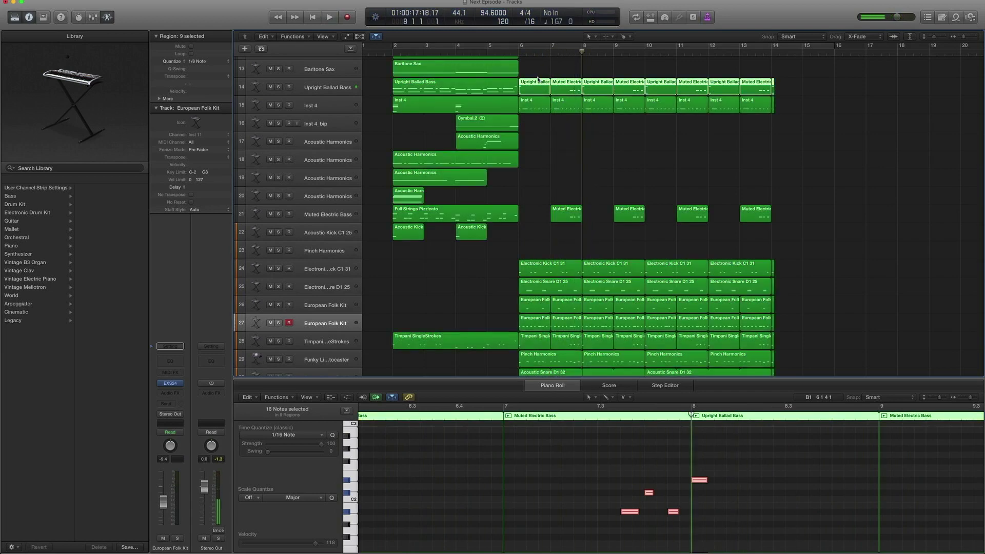
Step: Select the Timpani SingleStrokes regions from bar 6 onward together with the main-section bass regions on track 14, and close the Piano Roll
scroll(803, 128, down, 2)
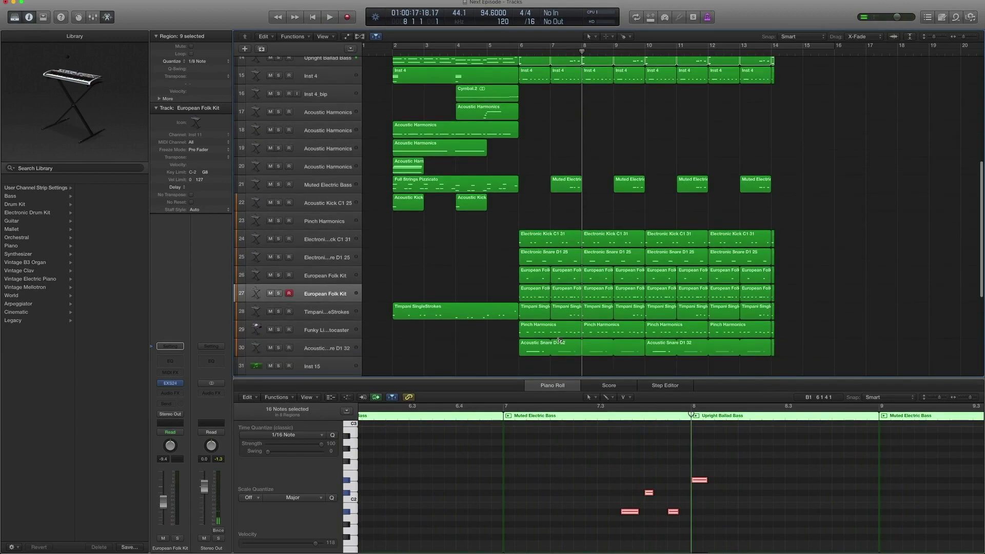
drag(816, 313, 517, 311)
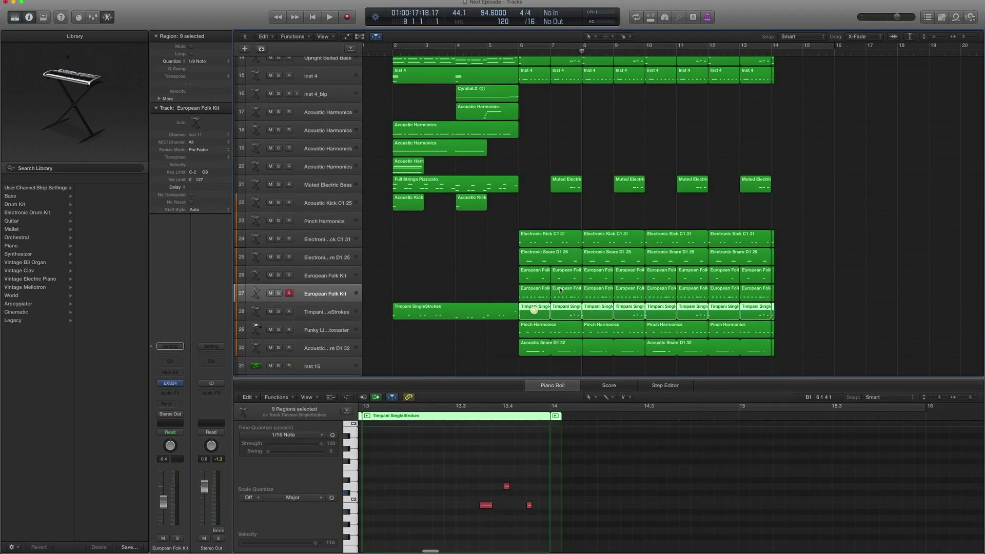
scroll(707, 150, up, 7)
drag(847, 146, 524, 158)
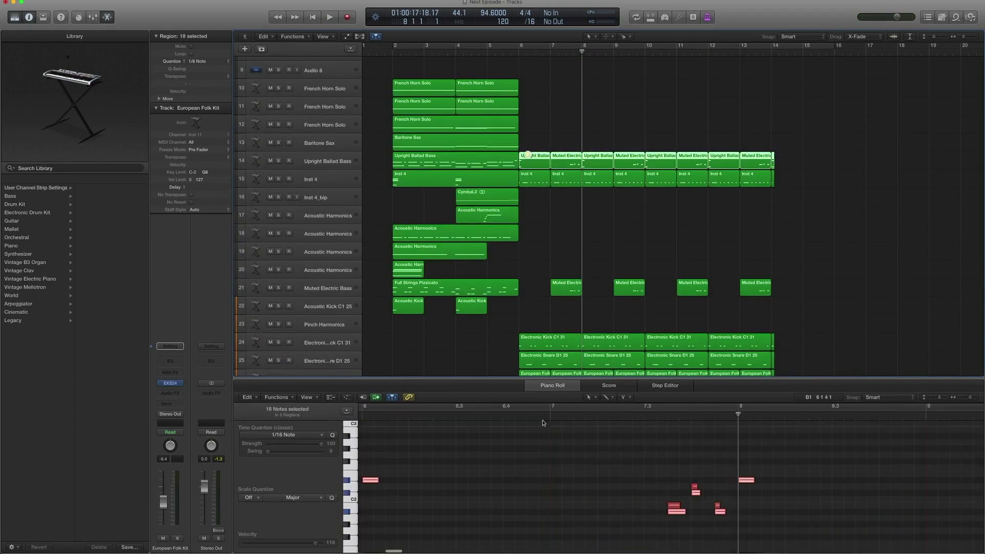
key(p)
scroll(554, 359, down, 3)
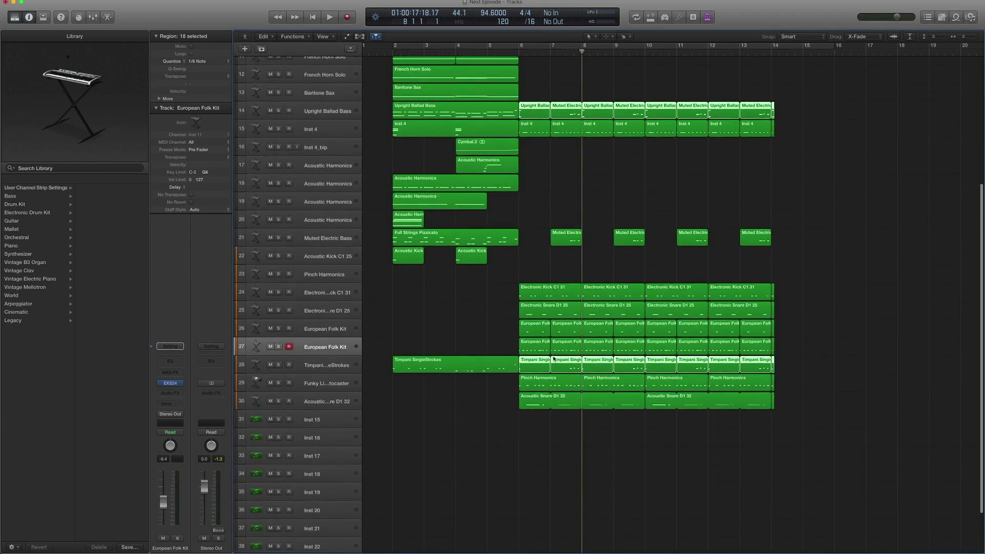
Step: Play the selected Timpani and track 14 bass regions together in solo from bar 6 to bar 8
key(ctrl+s)
key(comma)
key(comma)
key(comma)
key(period)
key(space)
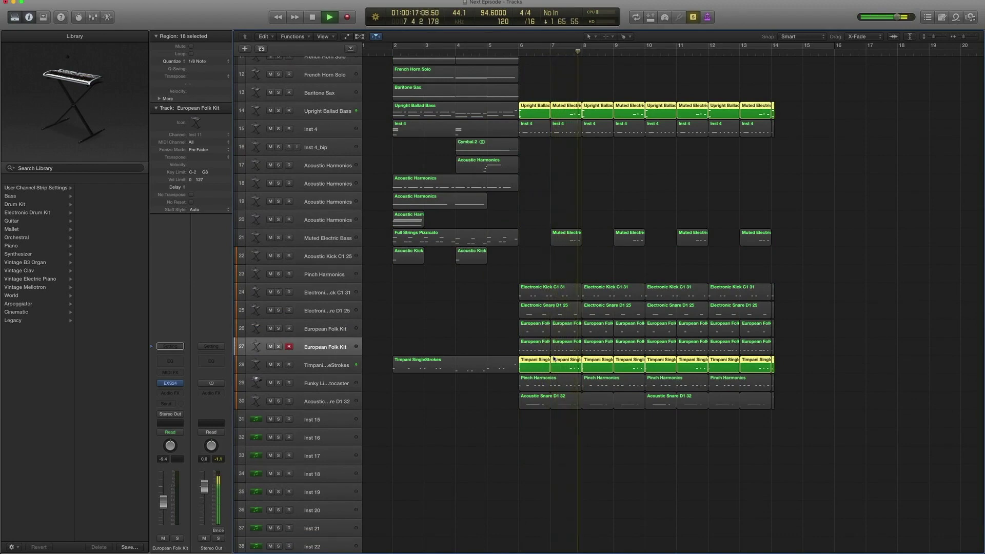
key(space)
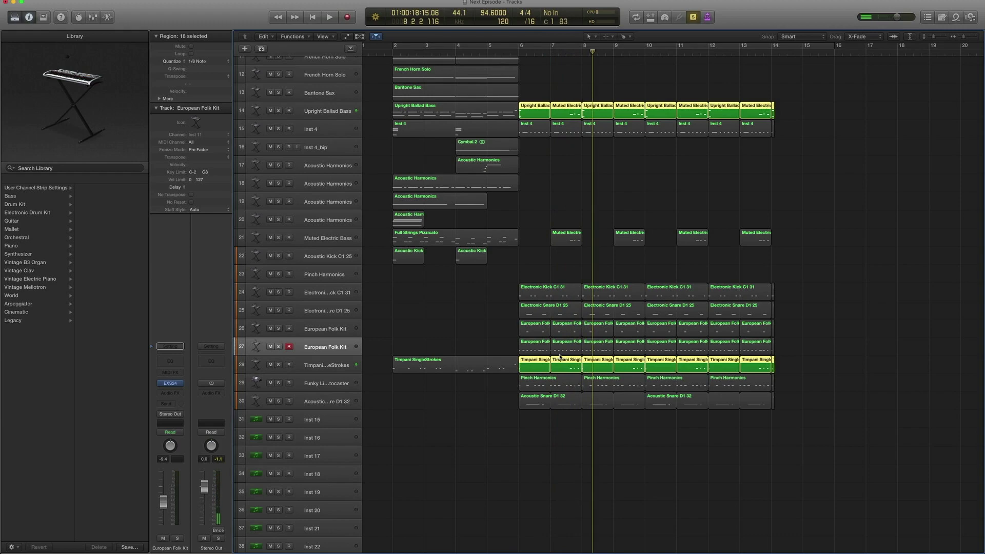
Step: Play the main-section Inst 4 regions in solo from bar 6, adding the track 27 European Folk Kit regions to the selection during playback
scroll(574, 181, up, 1)
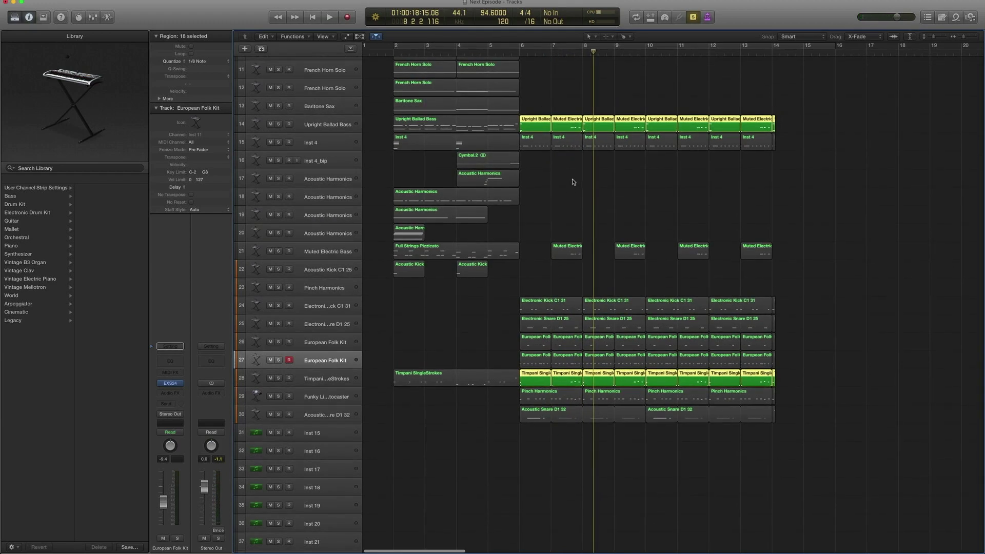
drag(796, 173, 519, 132)
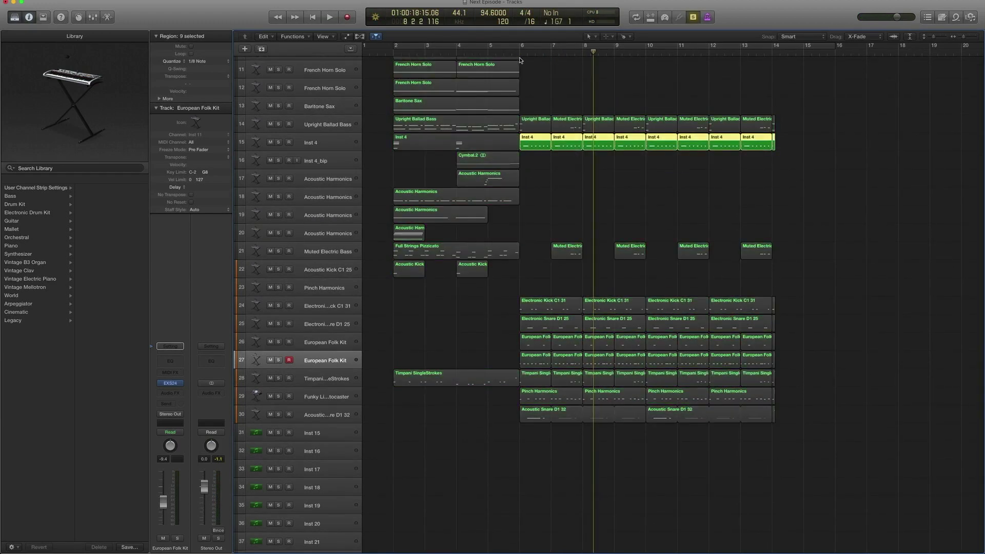
click(519, 56)
key(space)
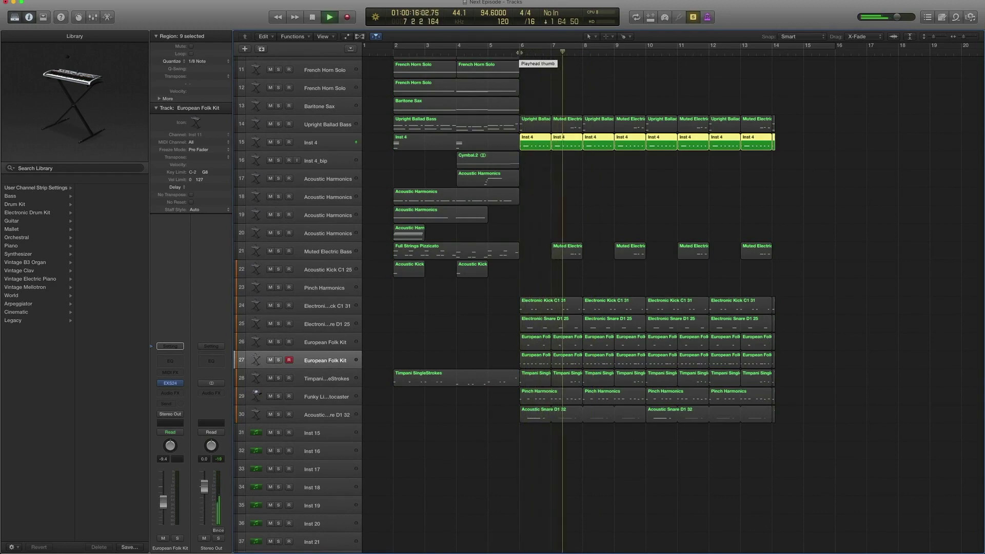
shift+drag(516, 359, 785, 363)
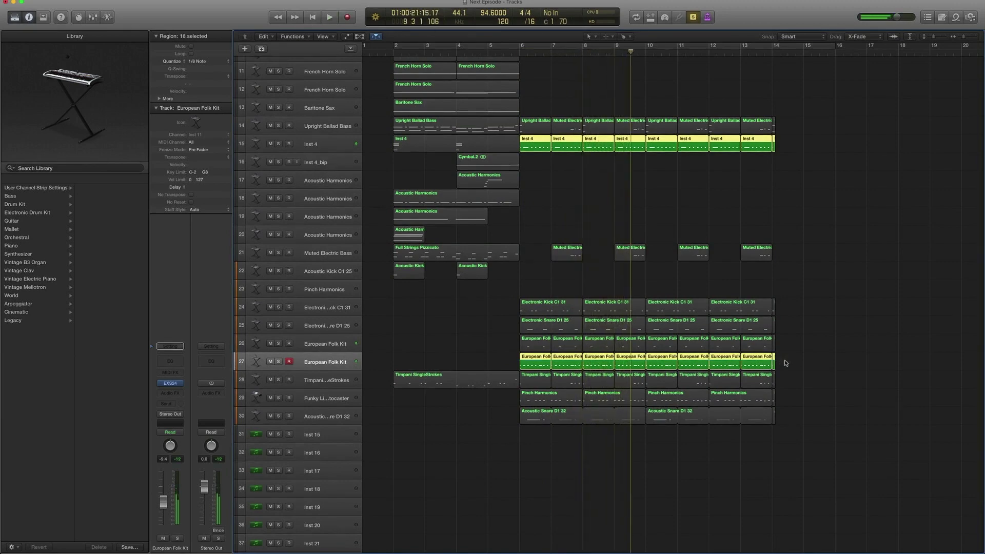
Step: Select the main-section kick, both snares, both European Folk Kits and Inst 4 regions and play them in solo from bar 6 to bar 8
drag(795, 443, 580, 151)
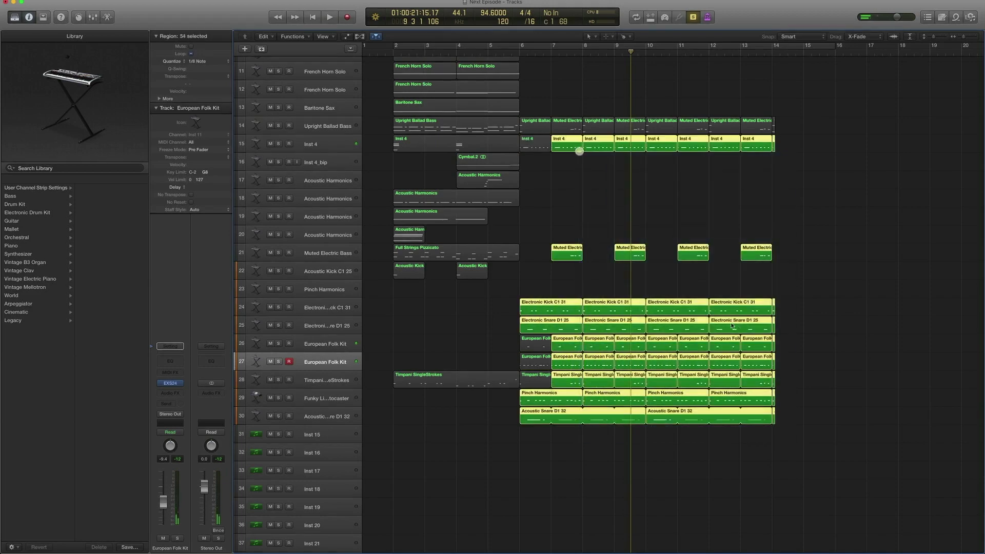
drag(836, 325, 526, 304)
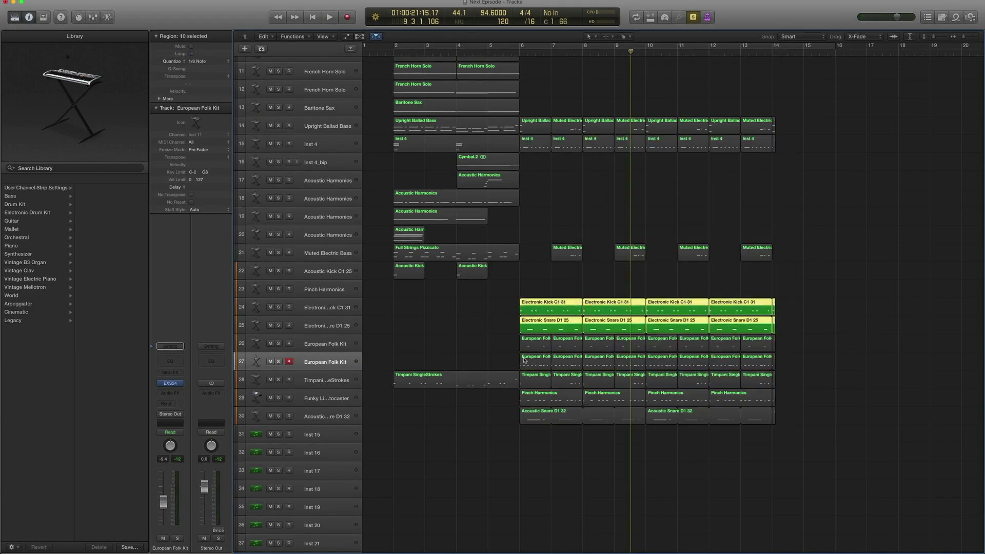
drag(506, 346, 766, 359)
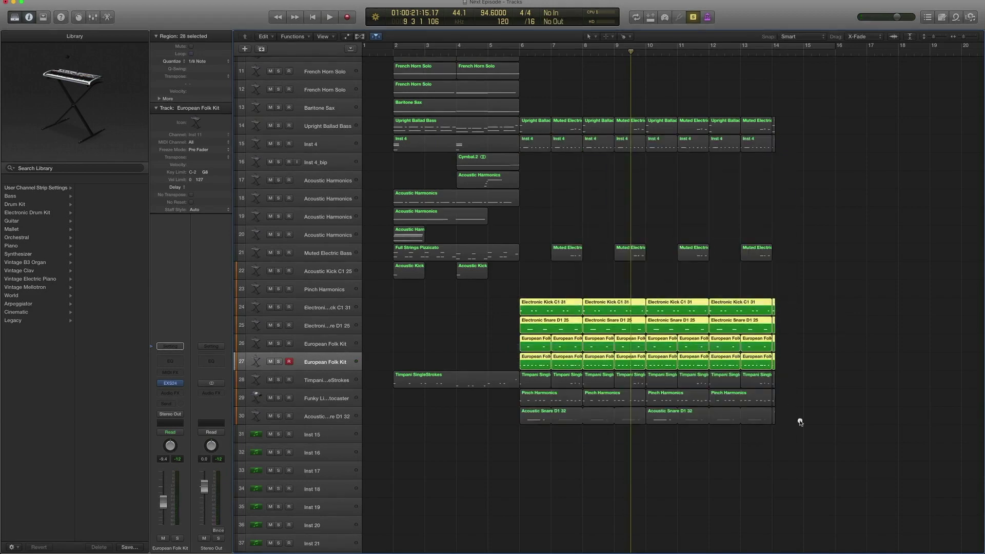
drag(800, 422, 688, 400)
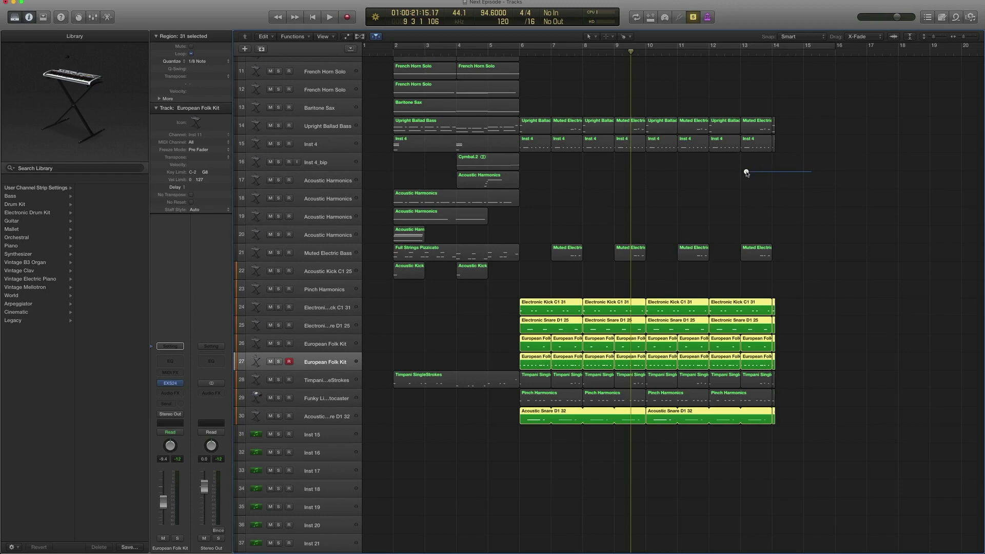
drag(746, 173, 536, 144)
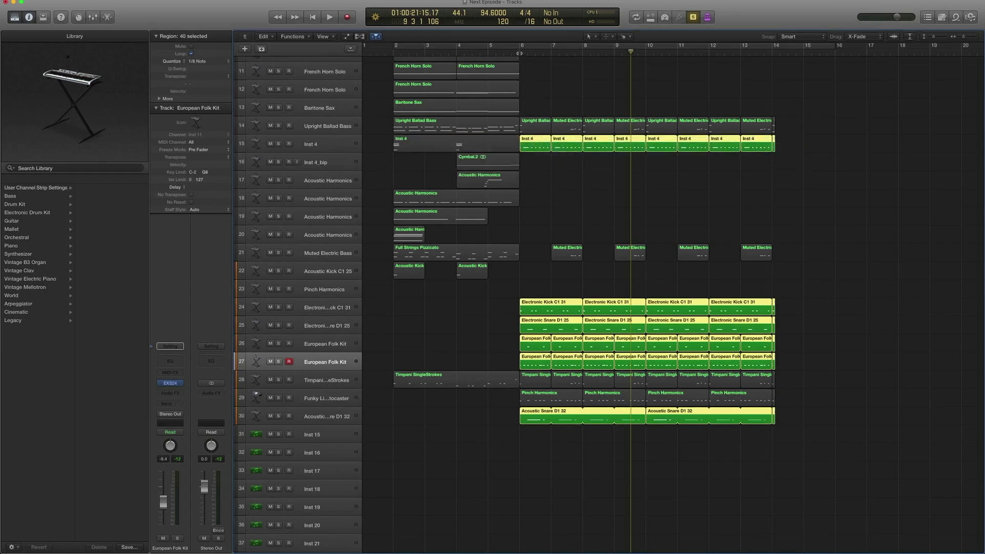
key(shift+space)
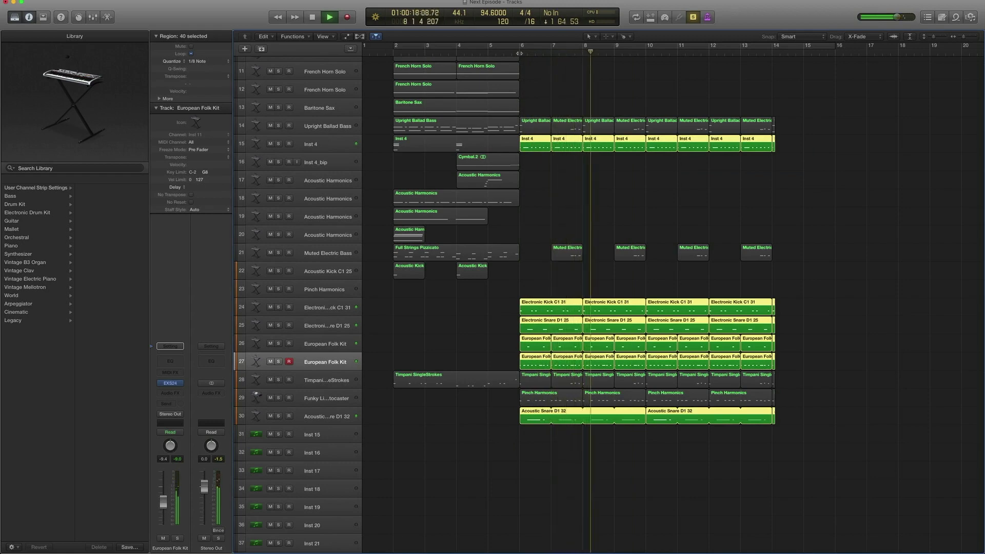
key(space)
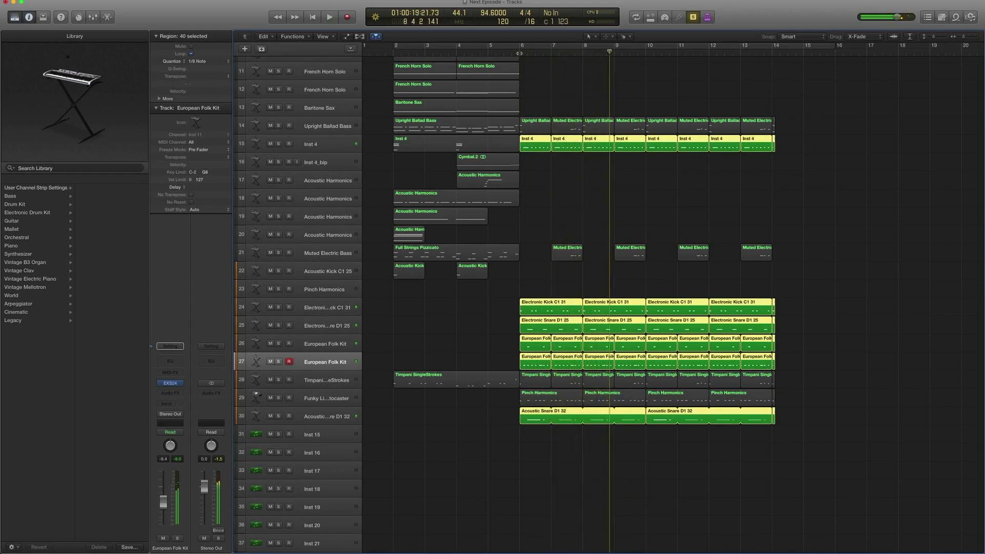
Step: Play the main-section bass, Timpani and Pinch Harmonics regions in solo from bar 6, turning solo off during playback to hear all tracks to bar 14
drag(820, 254, 559, 248)
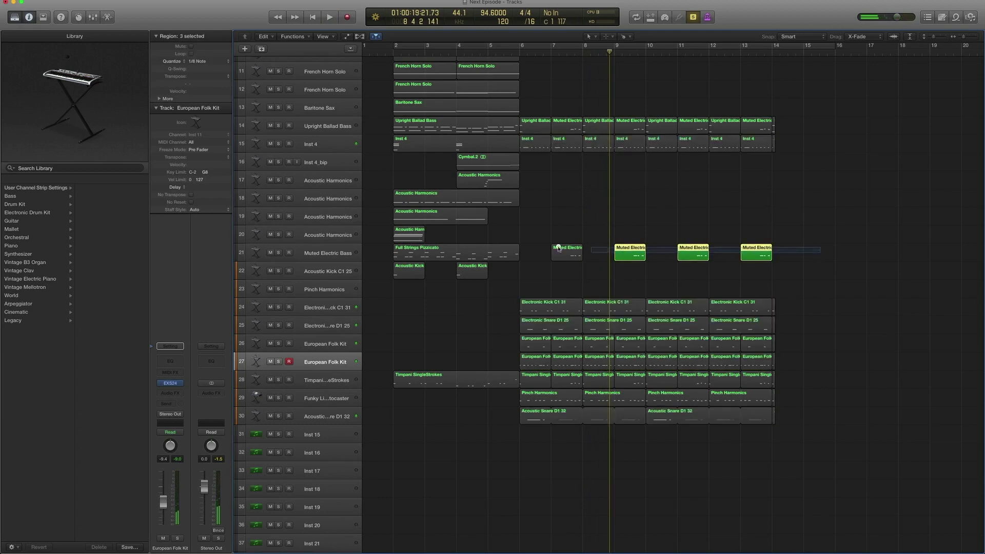
drag(808, 124, 543, 114)
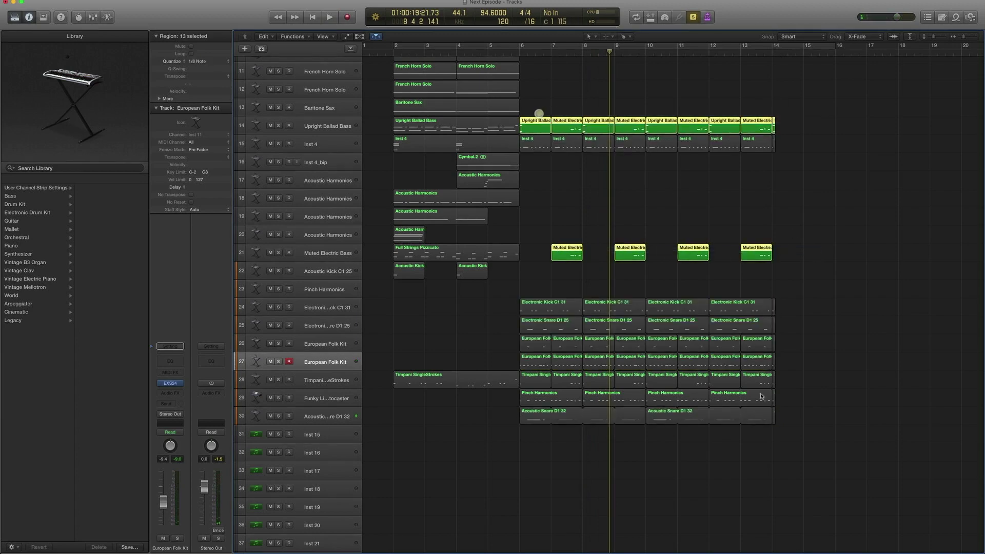
drag(812, 396, 542, 384)
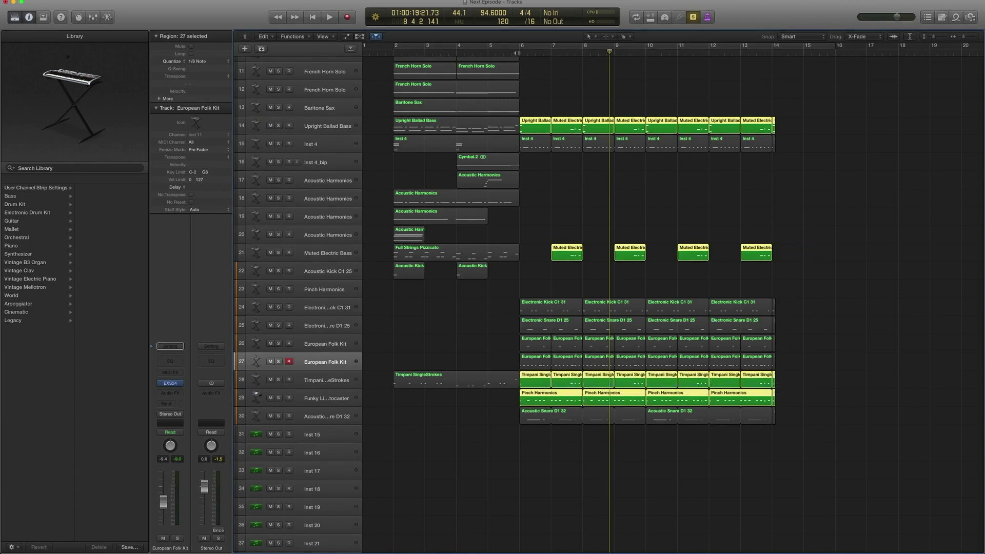
key(shift+space)
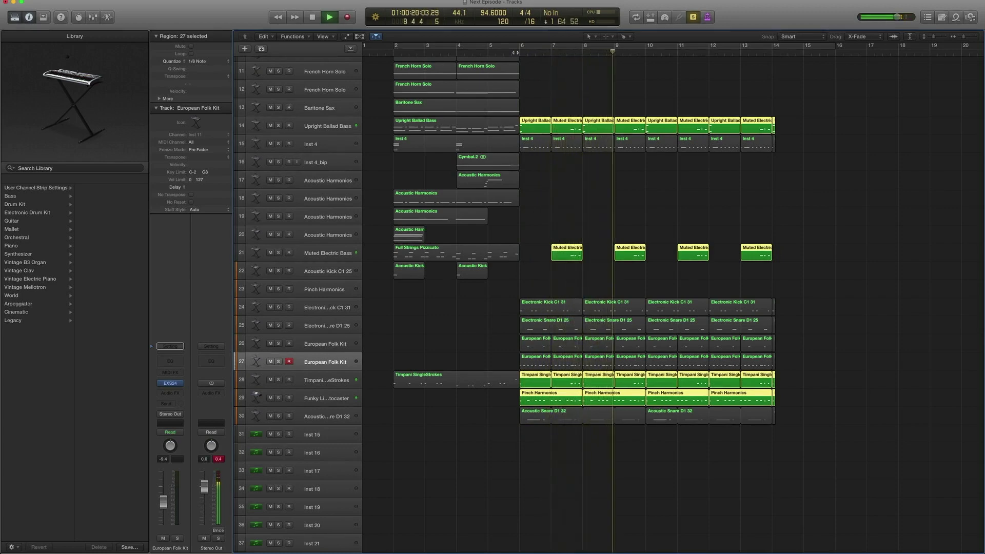
key(ctrl+s)
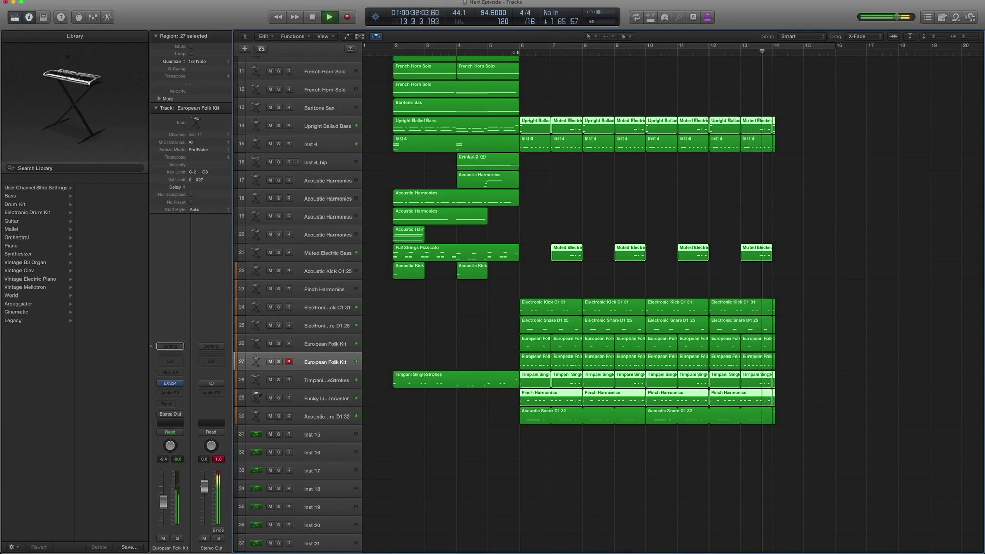
key(space)
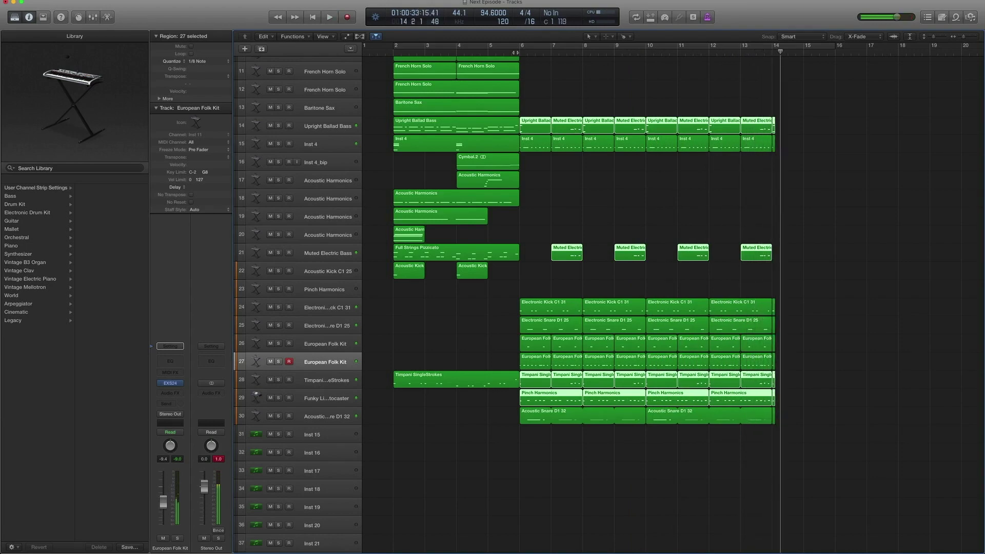